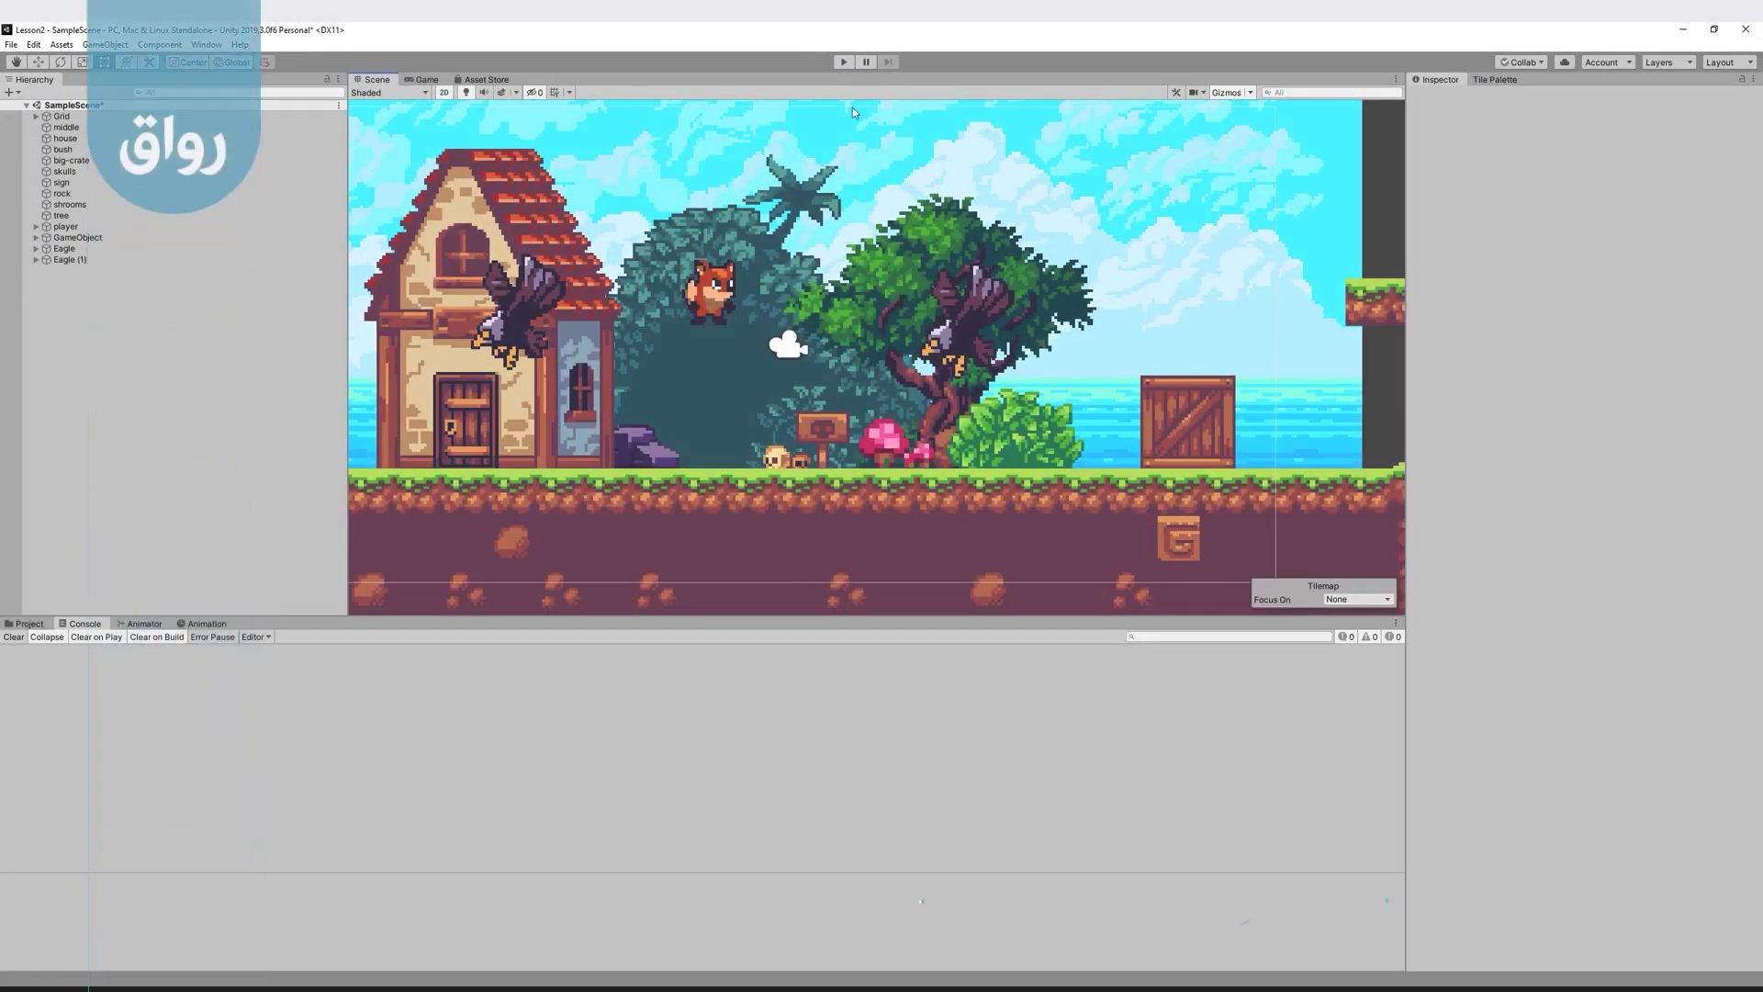
# - Play and stop the pixel scene, then select the Main Camera under the player object
pyautogui.click(841, 62)
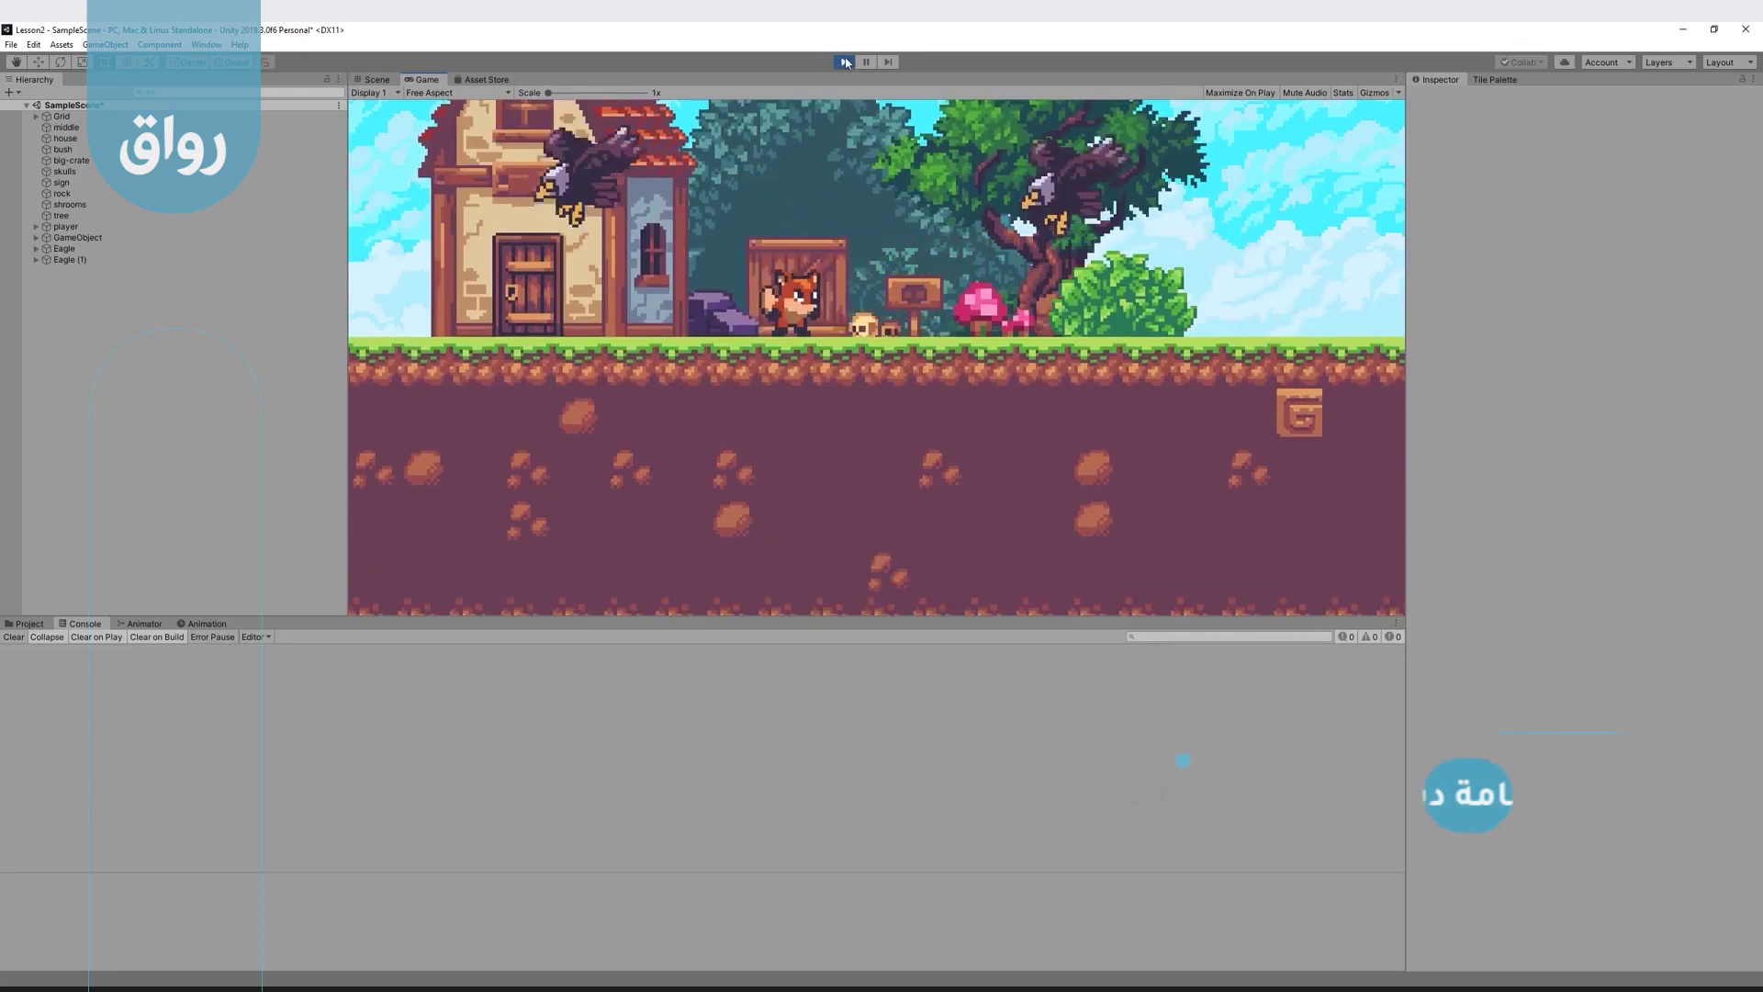
pyautogui.click(846, 61)
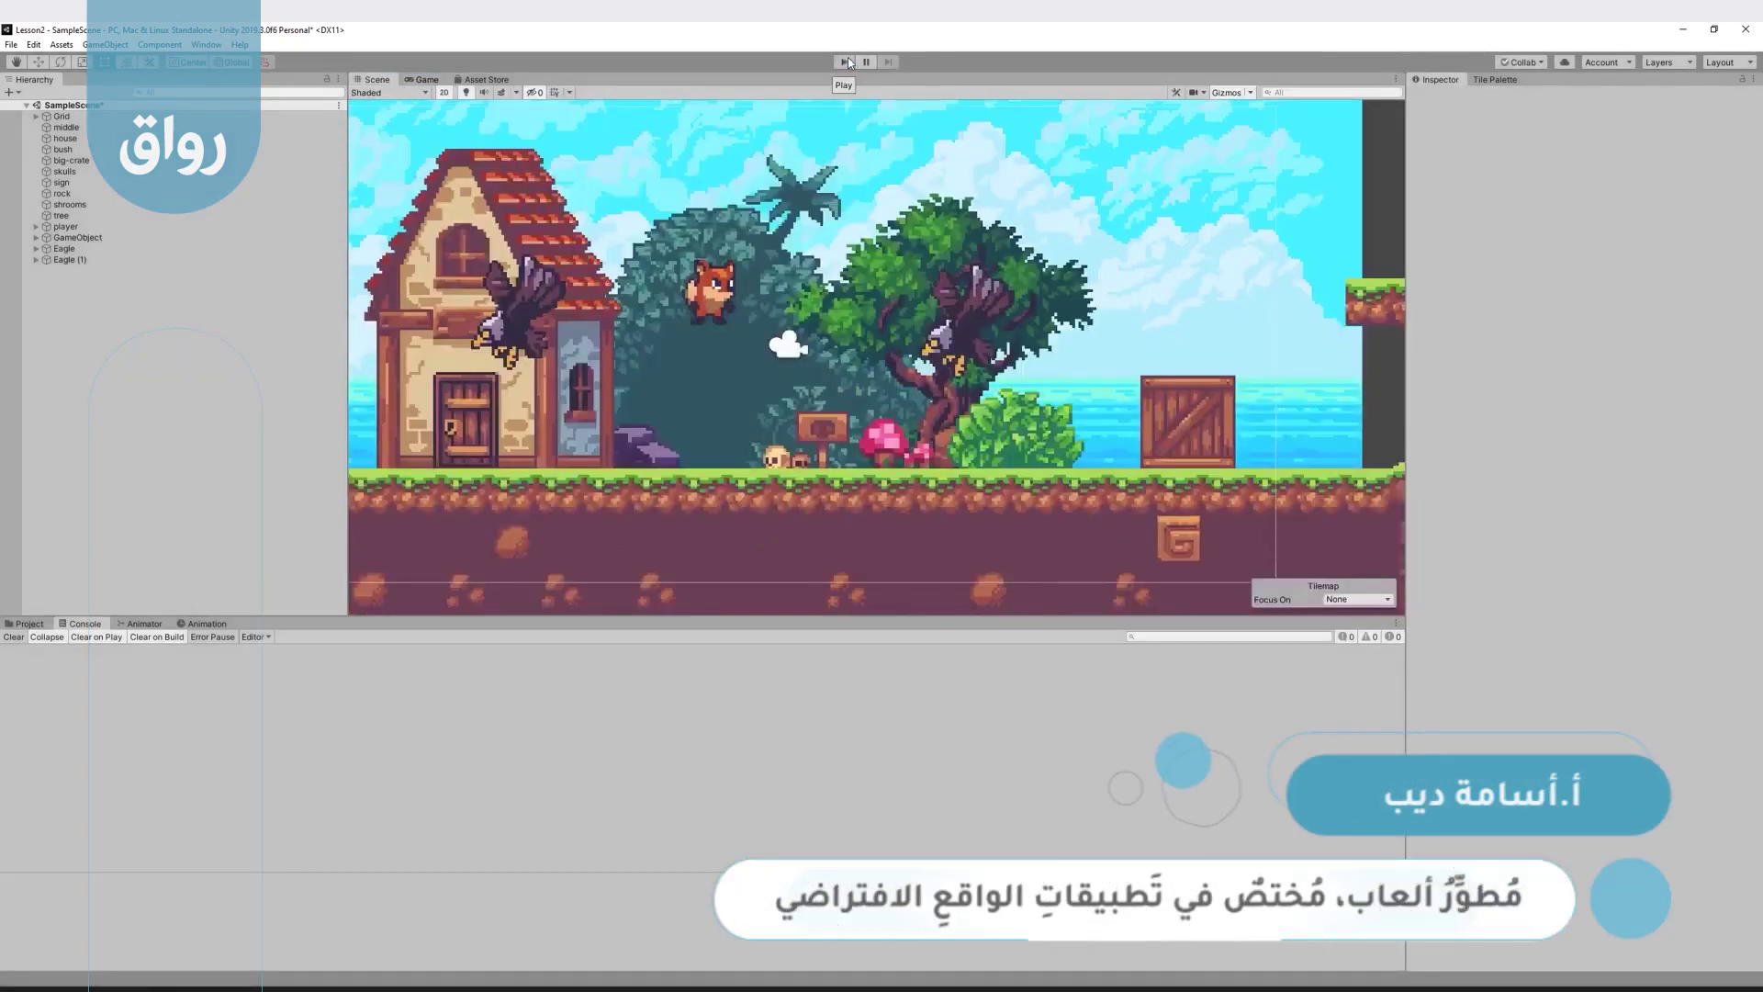
pyautogui.click(64, 226)
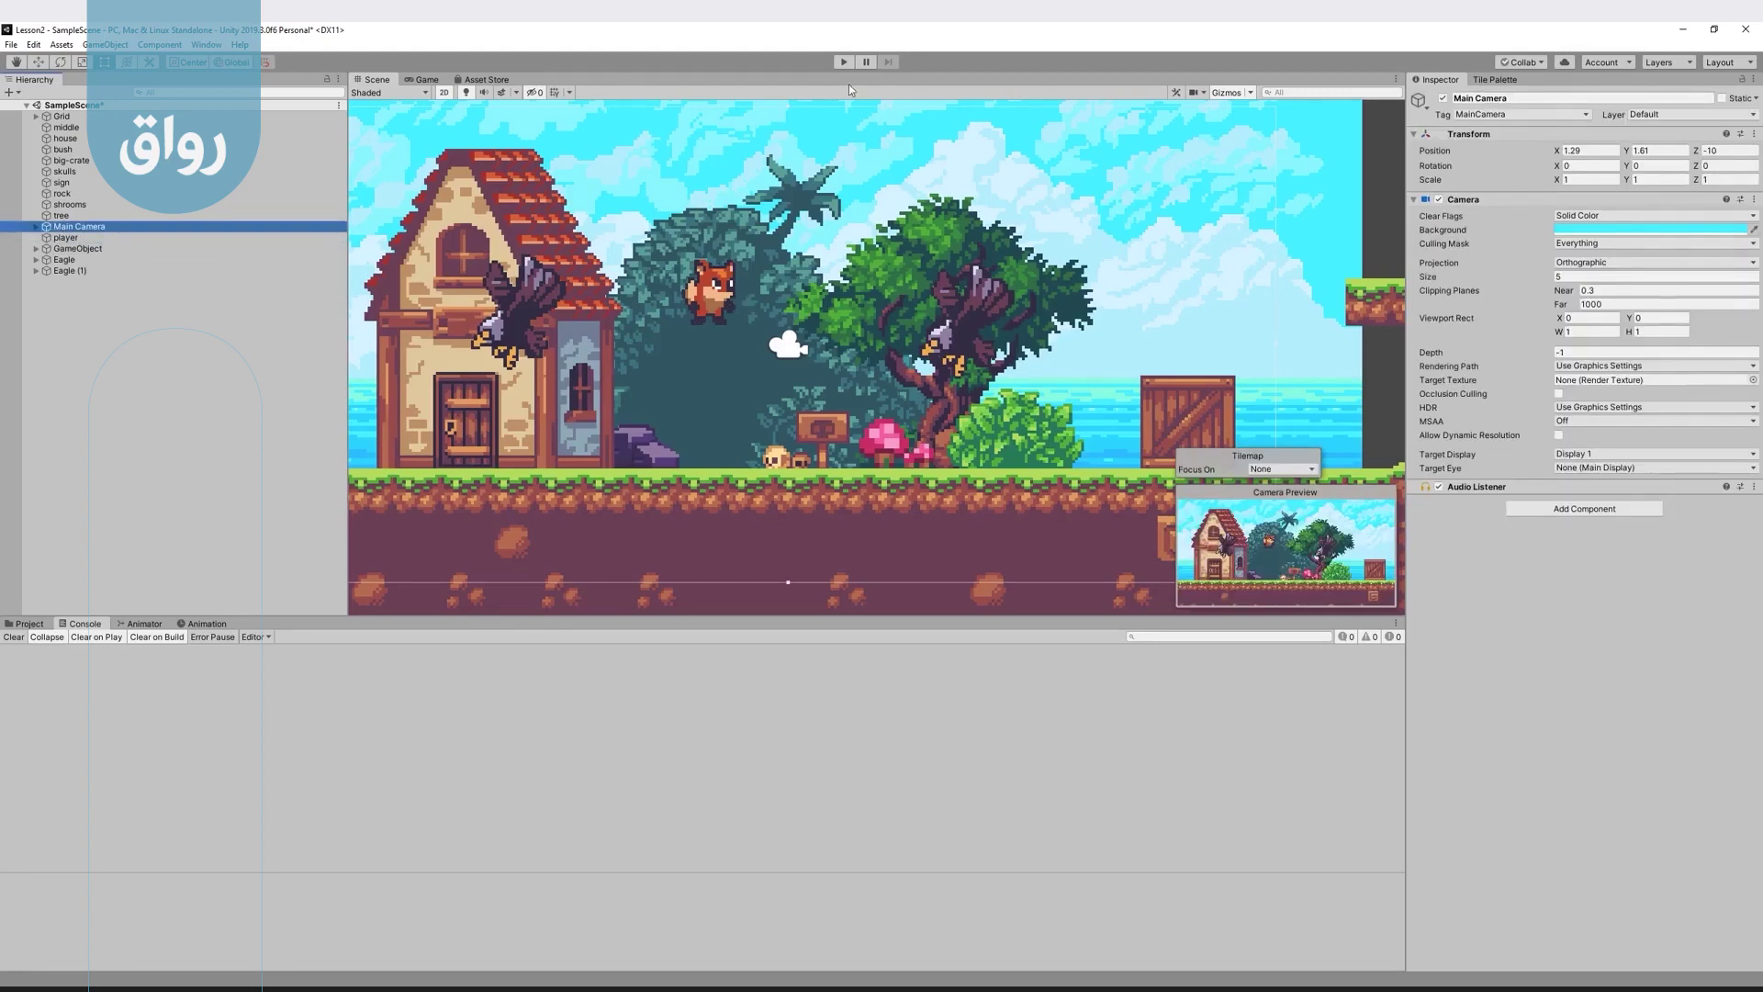
# - Enter Play mode with Ctrl+P and watch the running level in the Scene view
pyautogui.hotkey('ctrl', 'p')
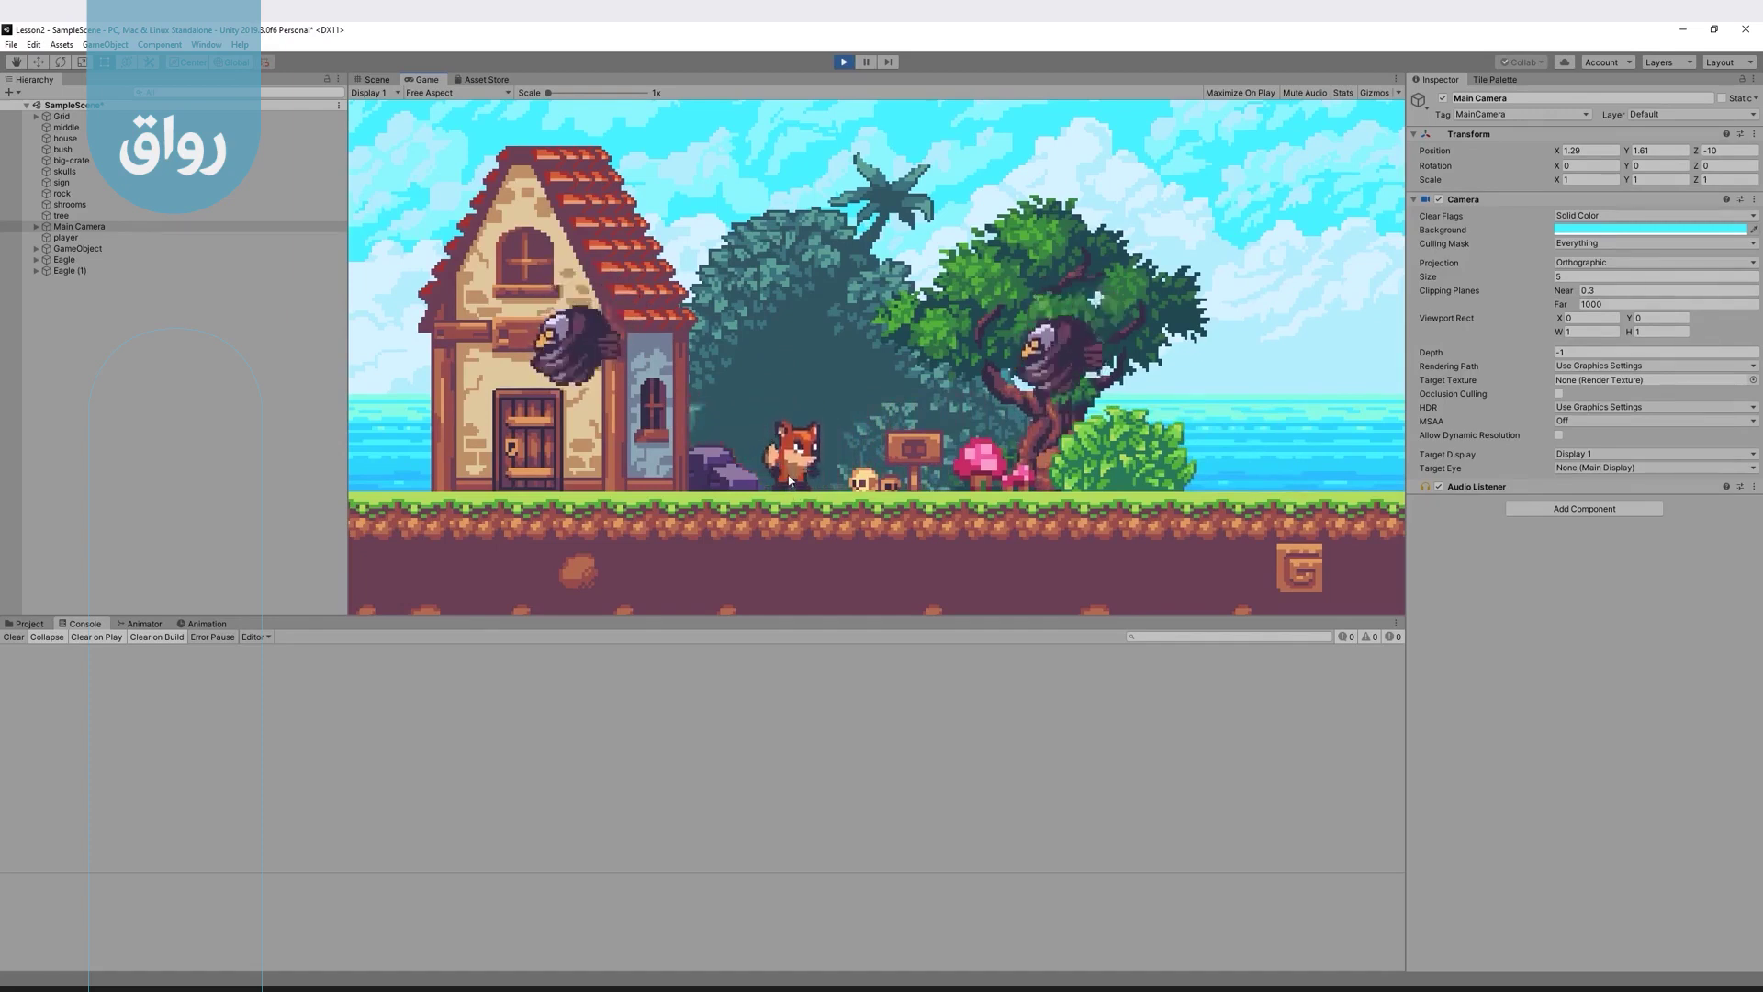
pyautogui.hotkey('ctrl', '1')
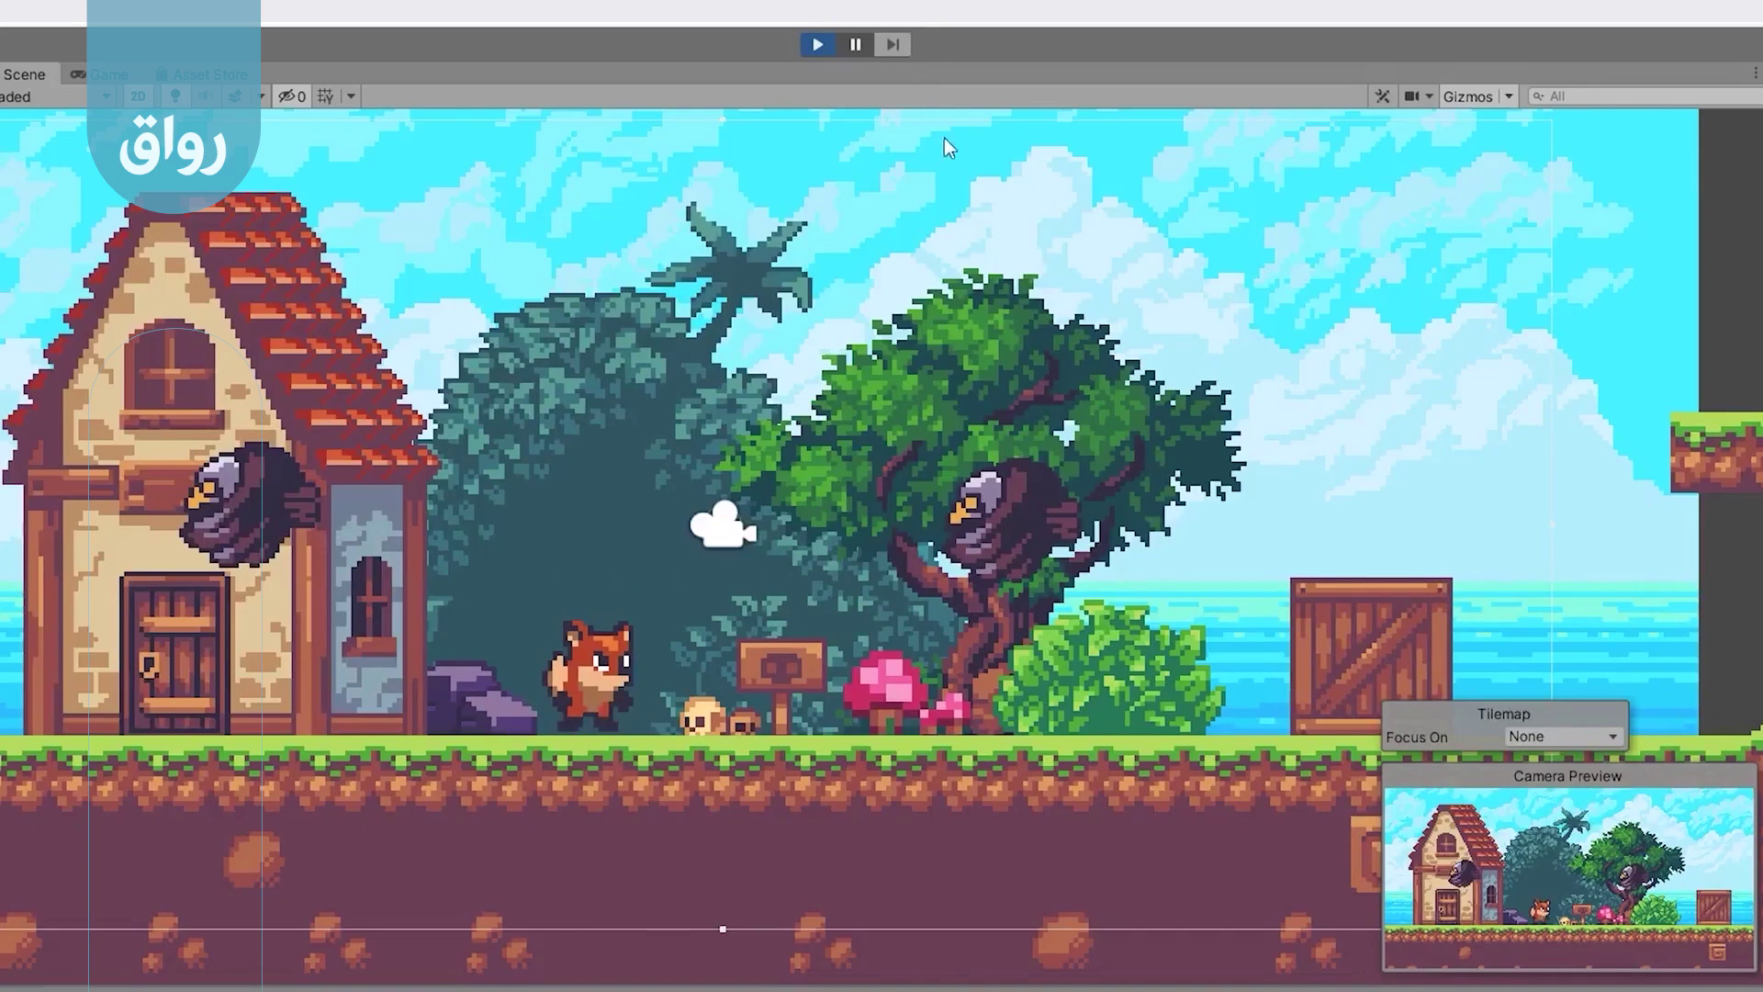
# - Step one frame, then set the player's Rigidbody 2D Collision Detection to Continuous
pyautogui.click(892, 46)
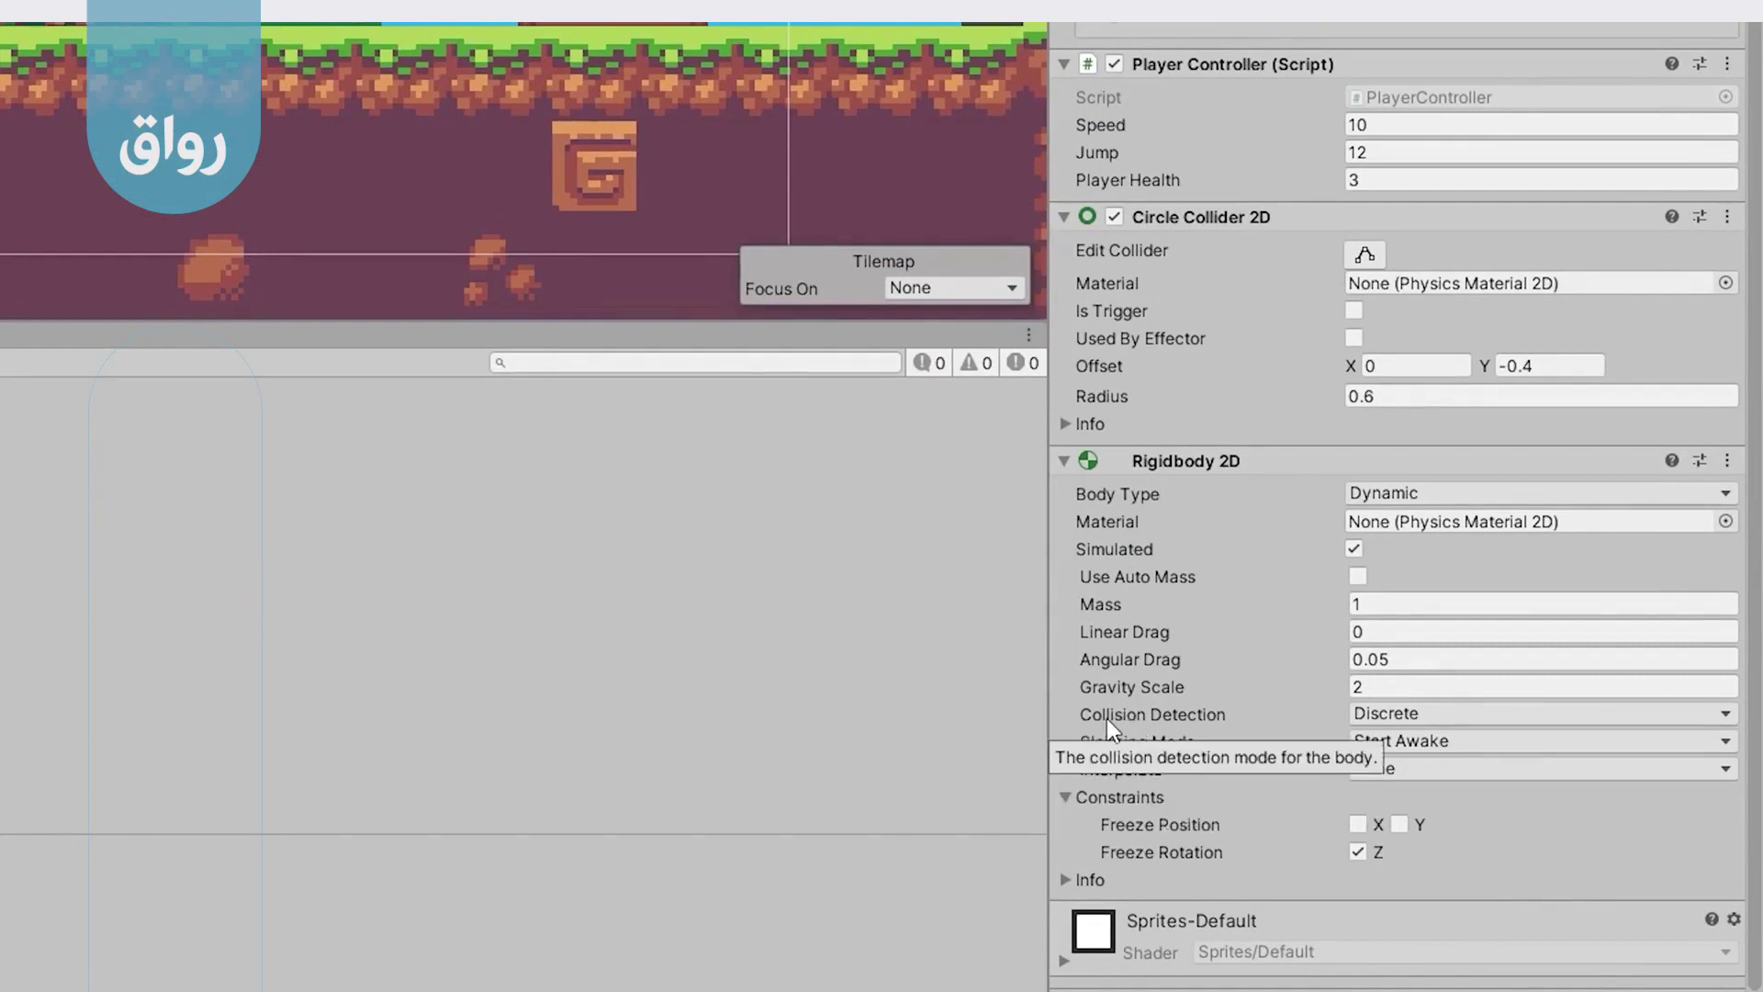
pyautogui.click(1405, 714)
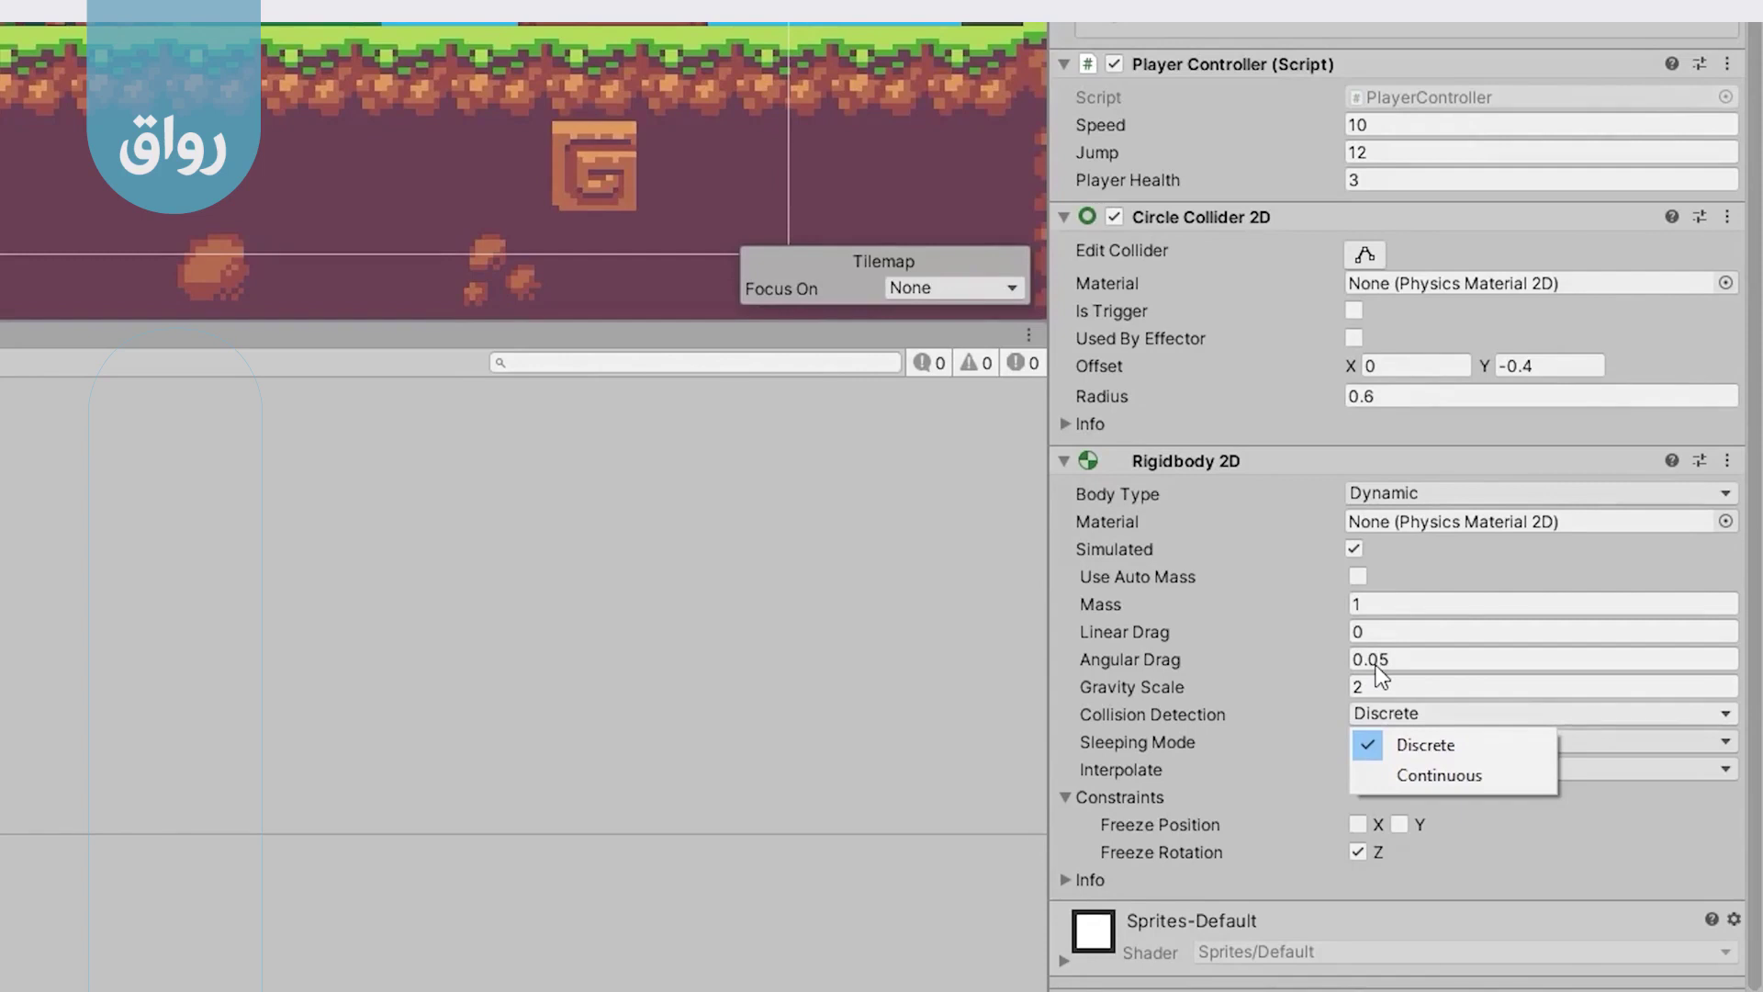
pyautogui.click(1419, 779)
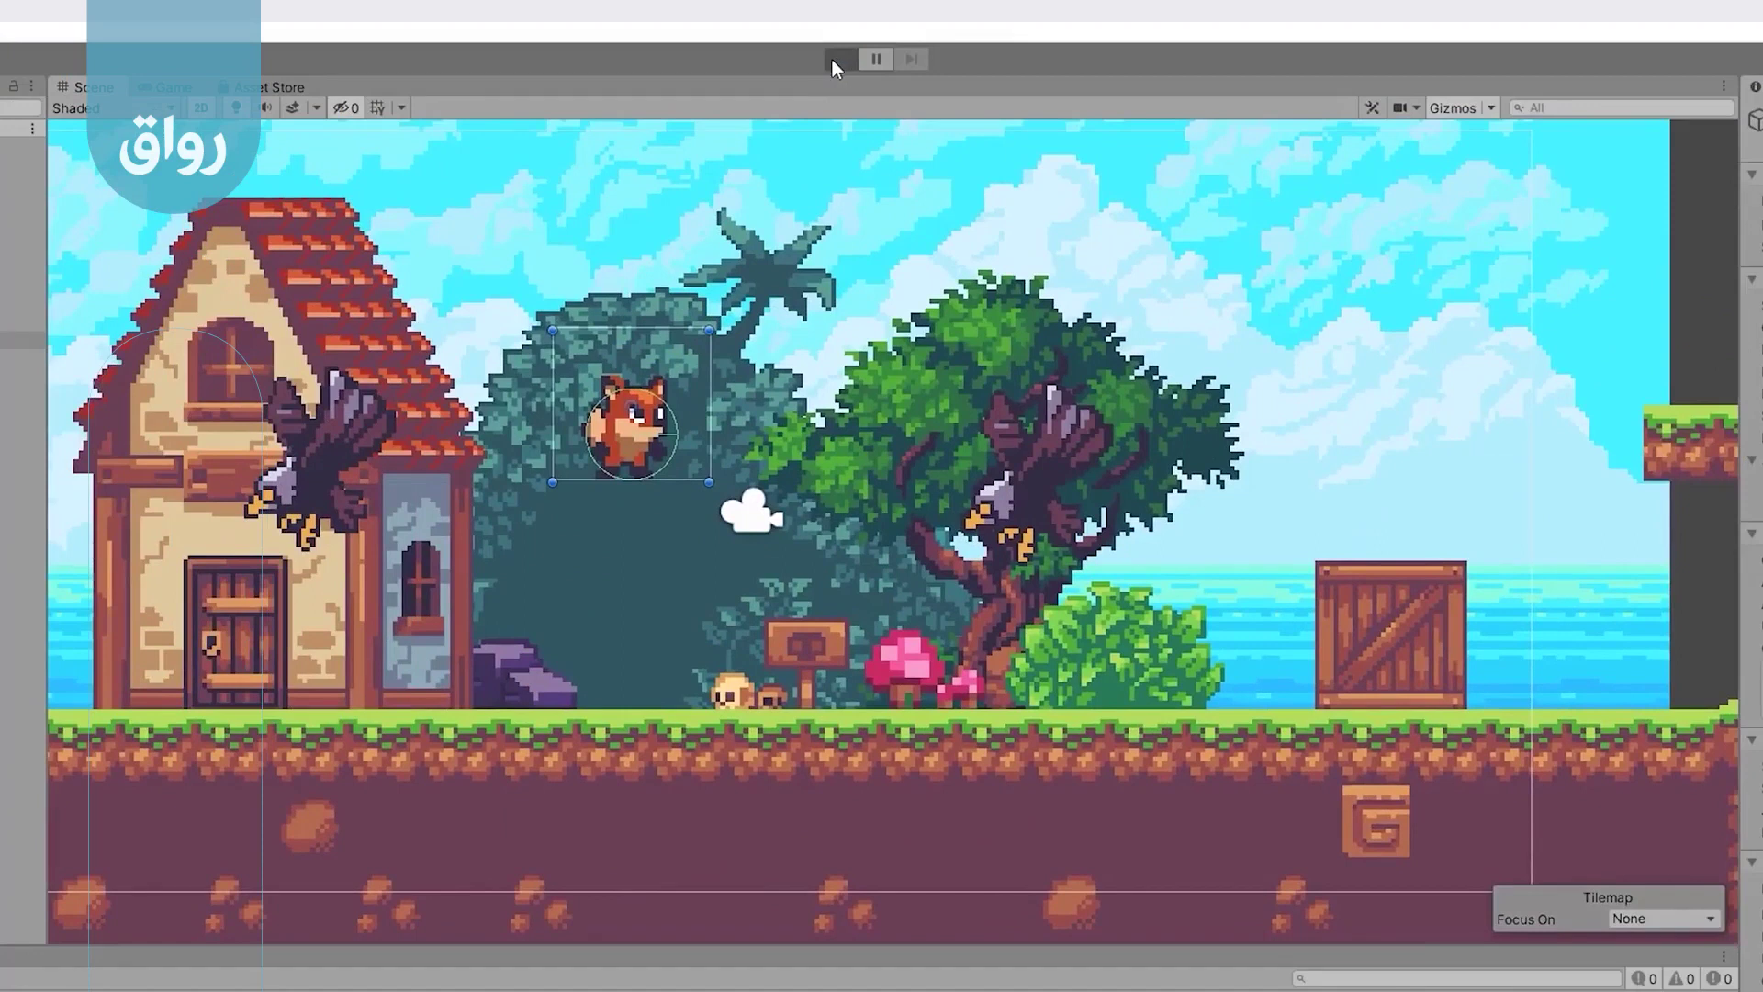
# - Test-play the scene a few times, then select the eagle-attack-1 eagle sitting in the tree
pyautogui.click(832, 59)
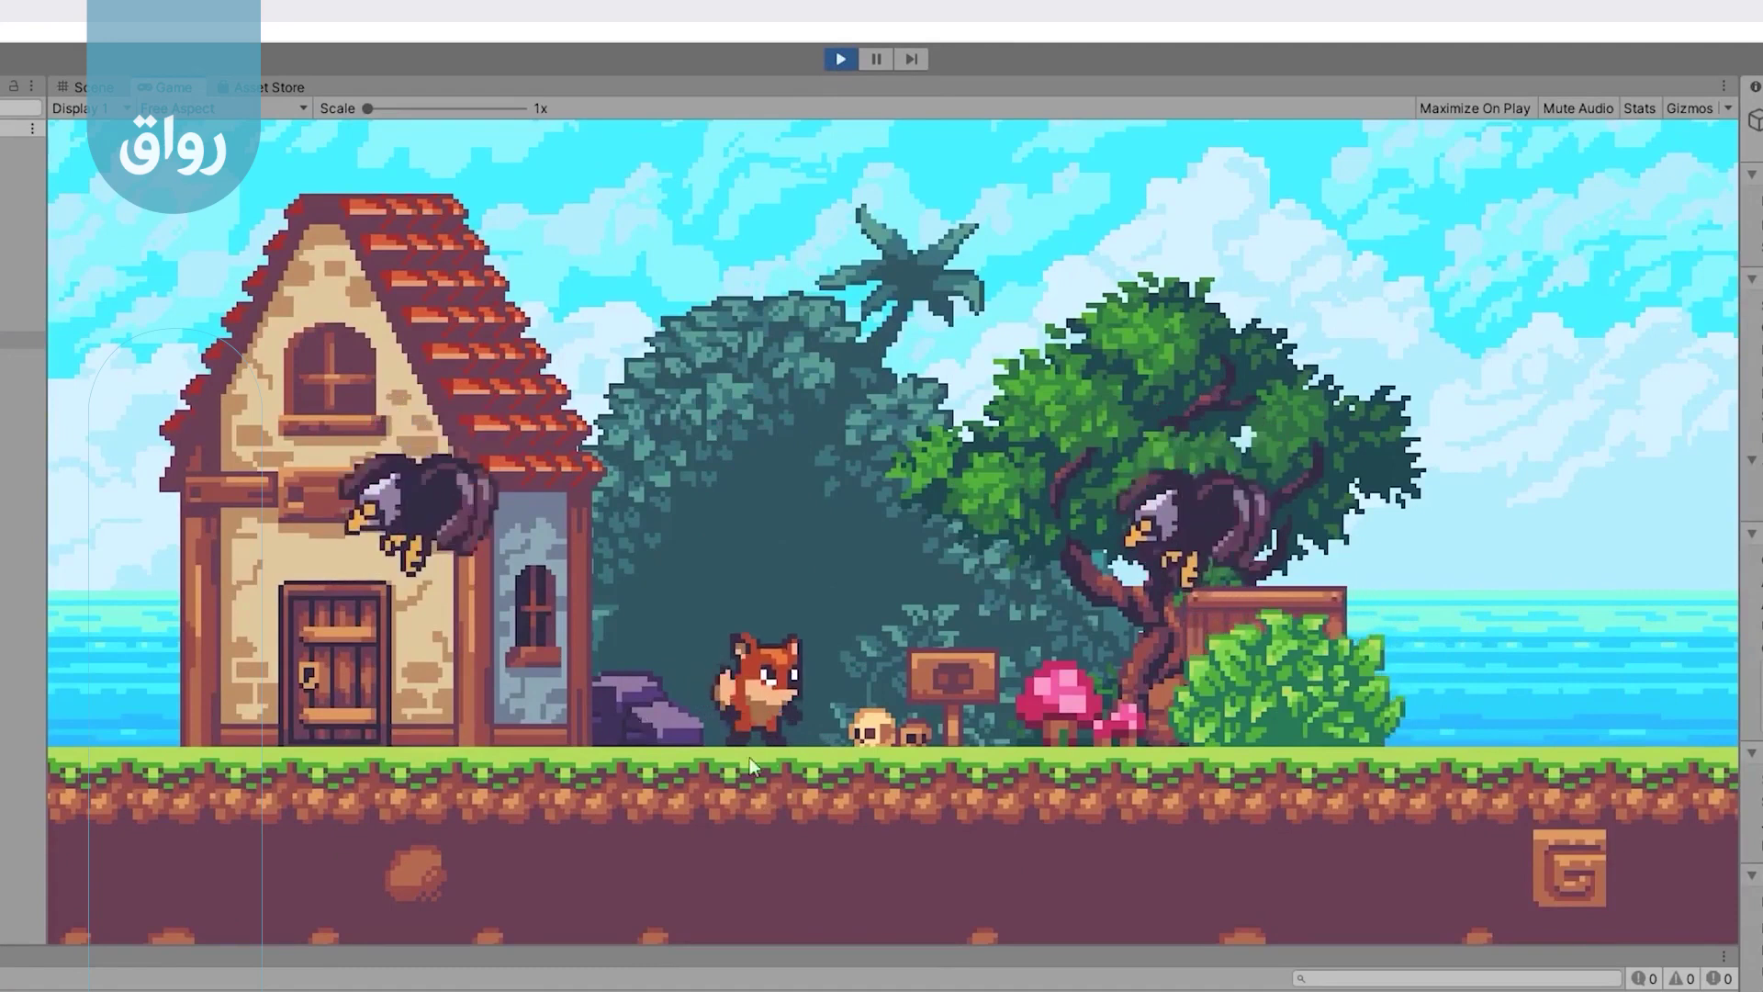
pyautogui.click(839, 66)
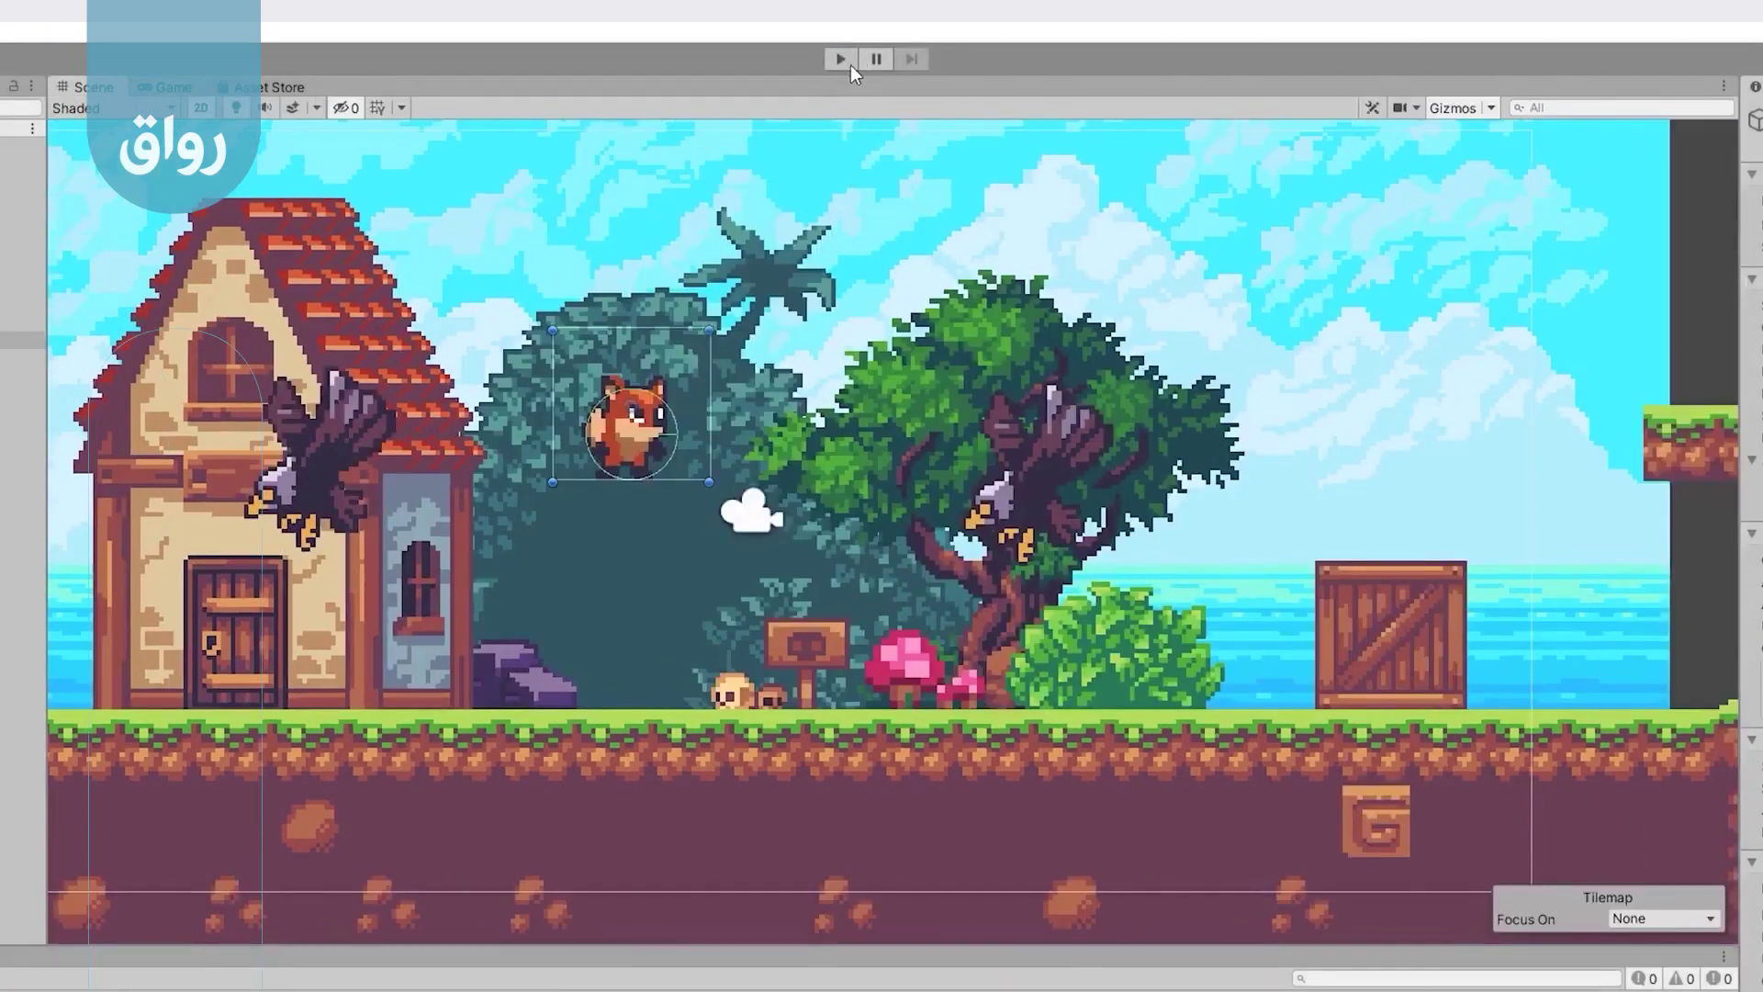
pyautogui.click(850, 65)
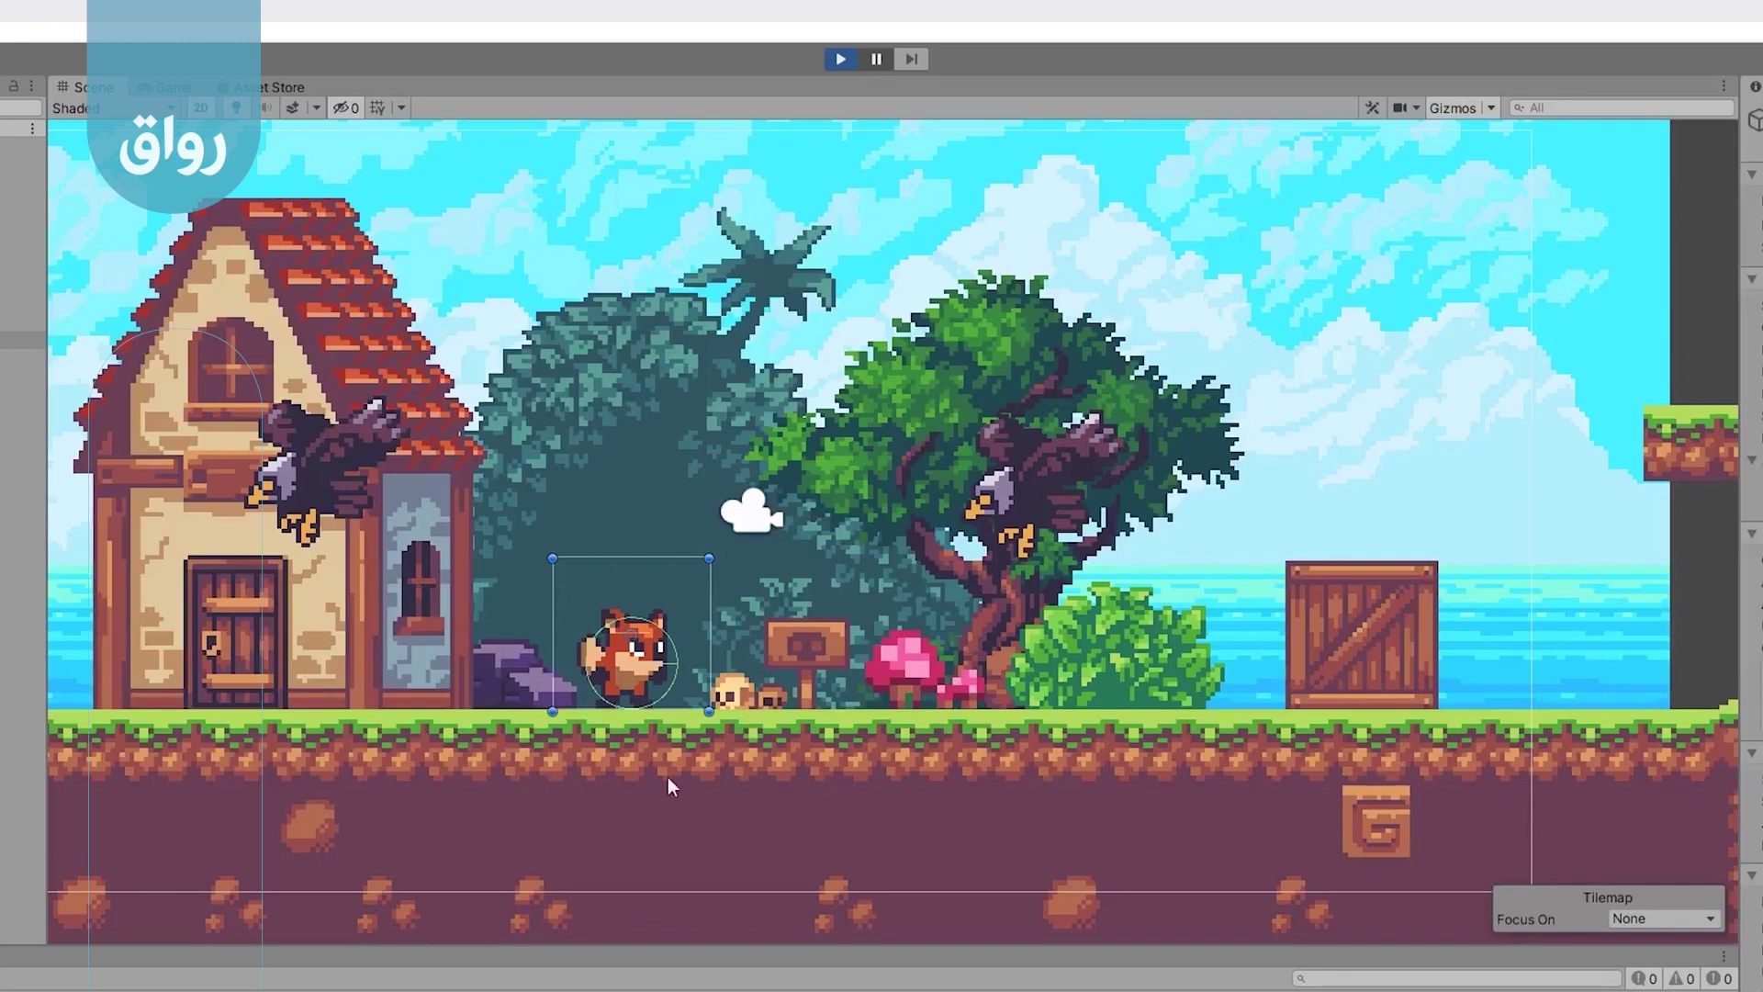
pyautogui.hotkey('ctrl', 'p')
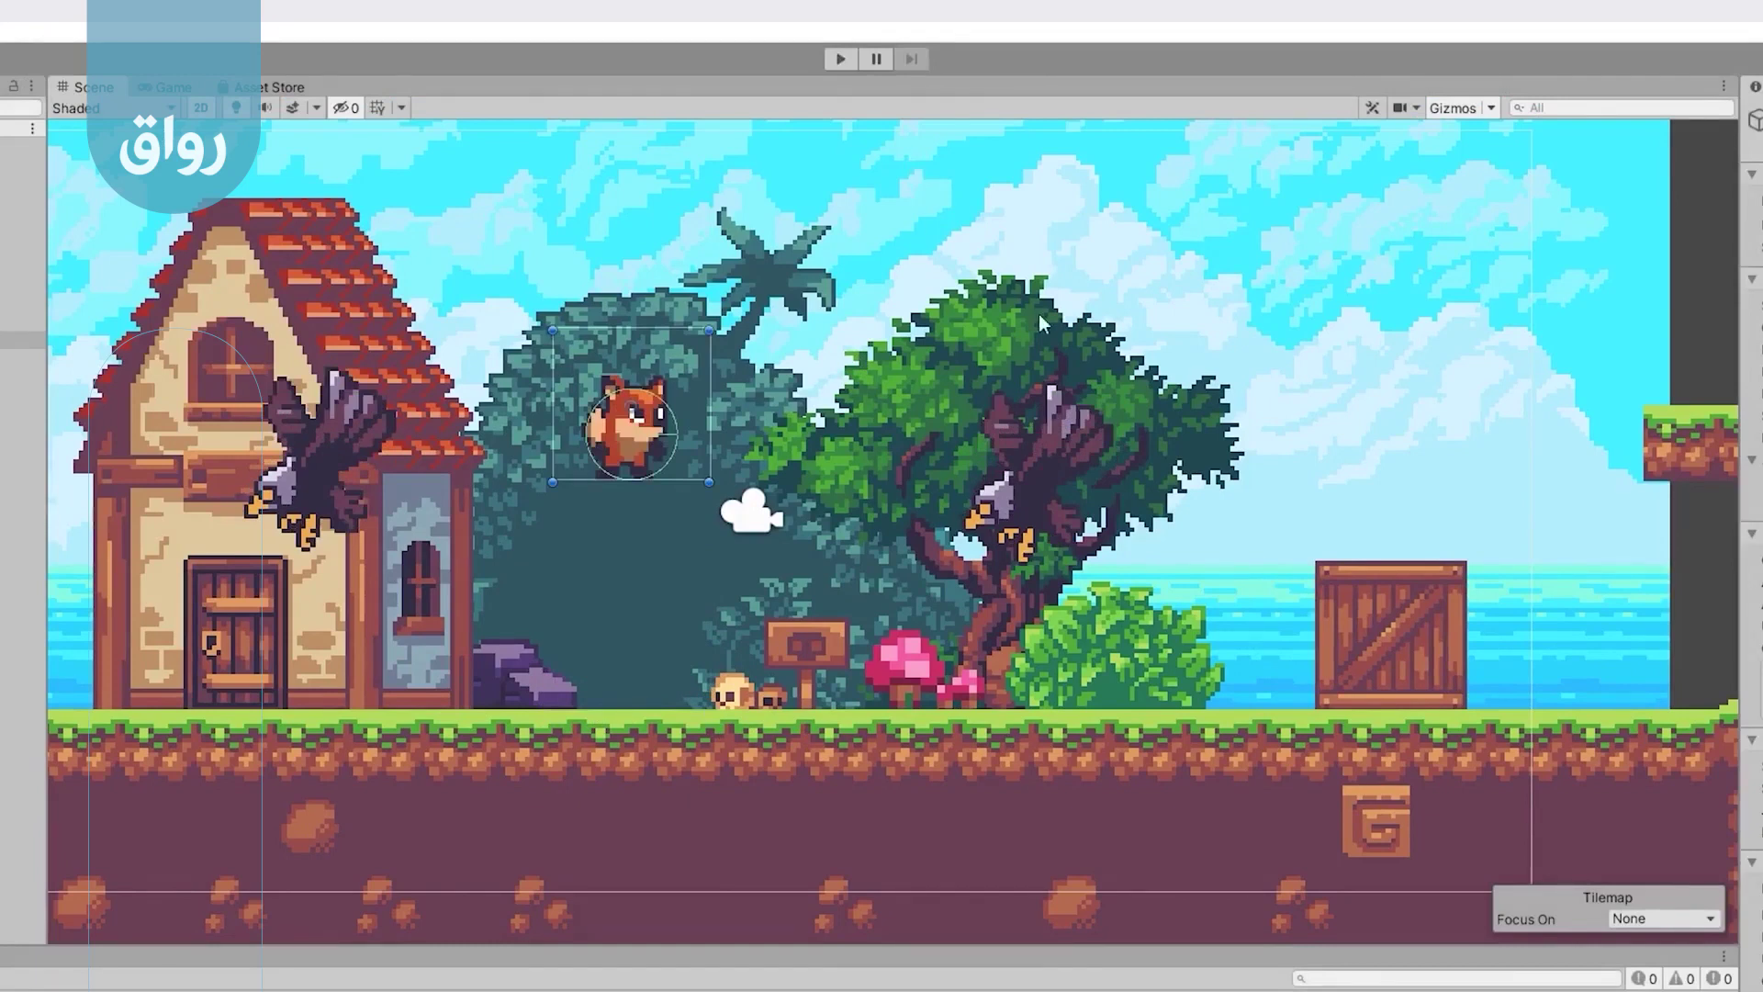
pyautogui.click(1050, 390)
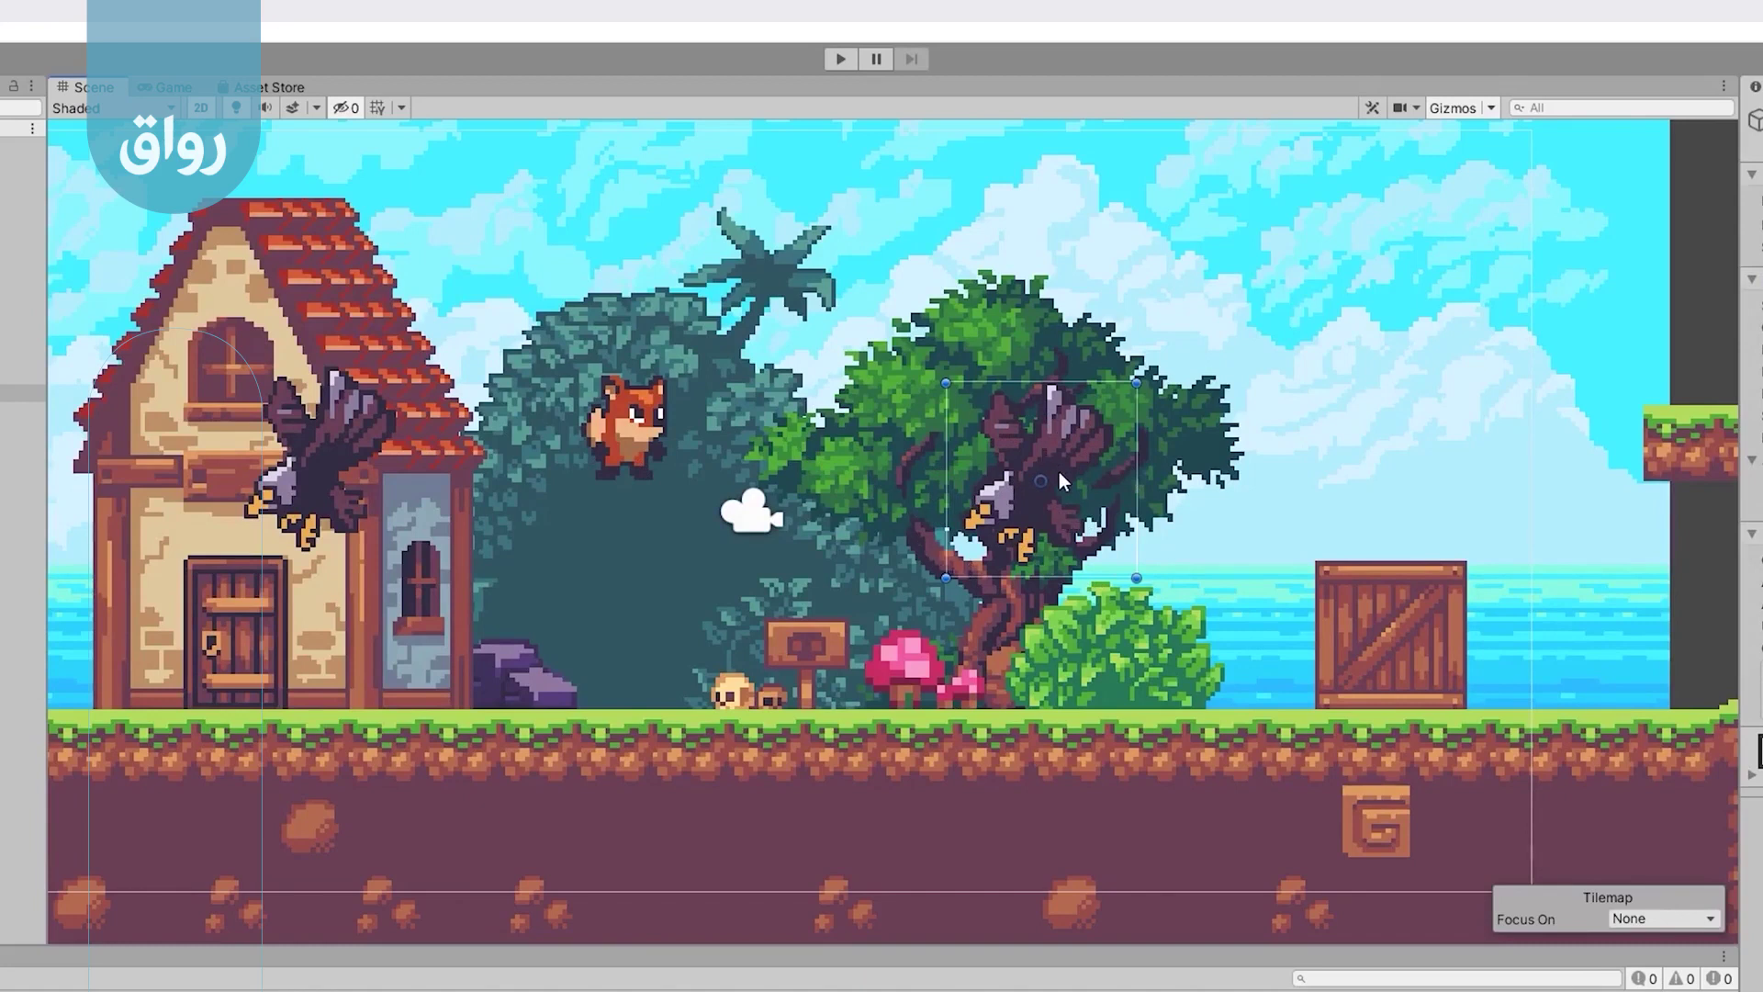
pyautogui.hotkey('shift', 'space')
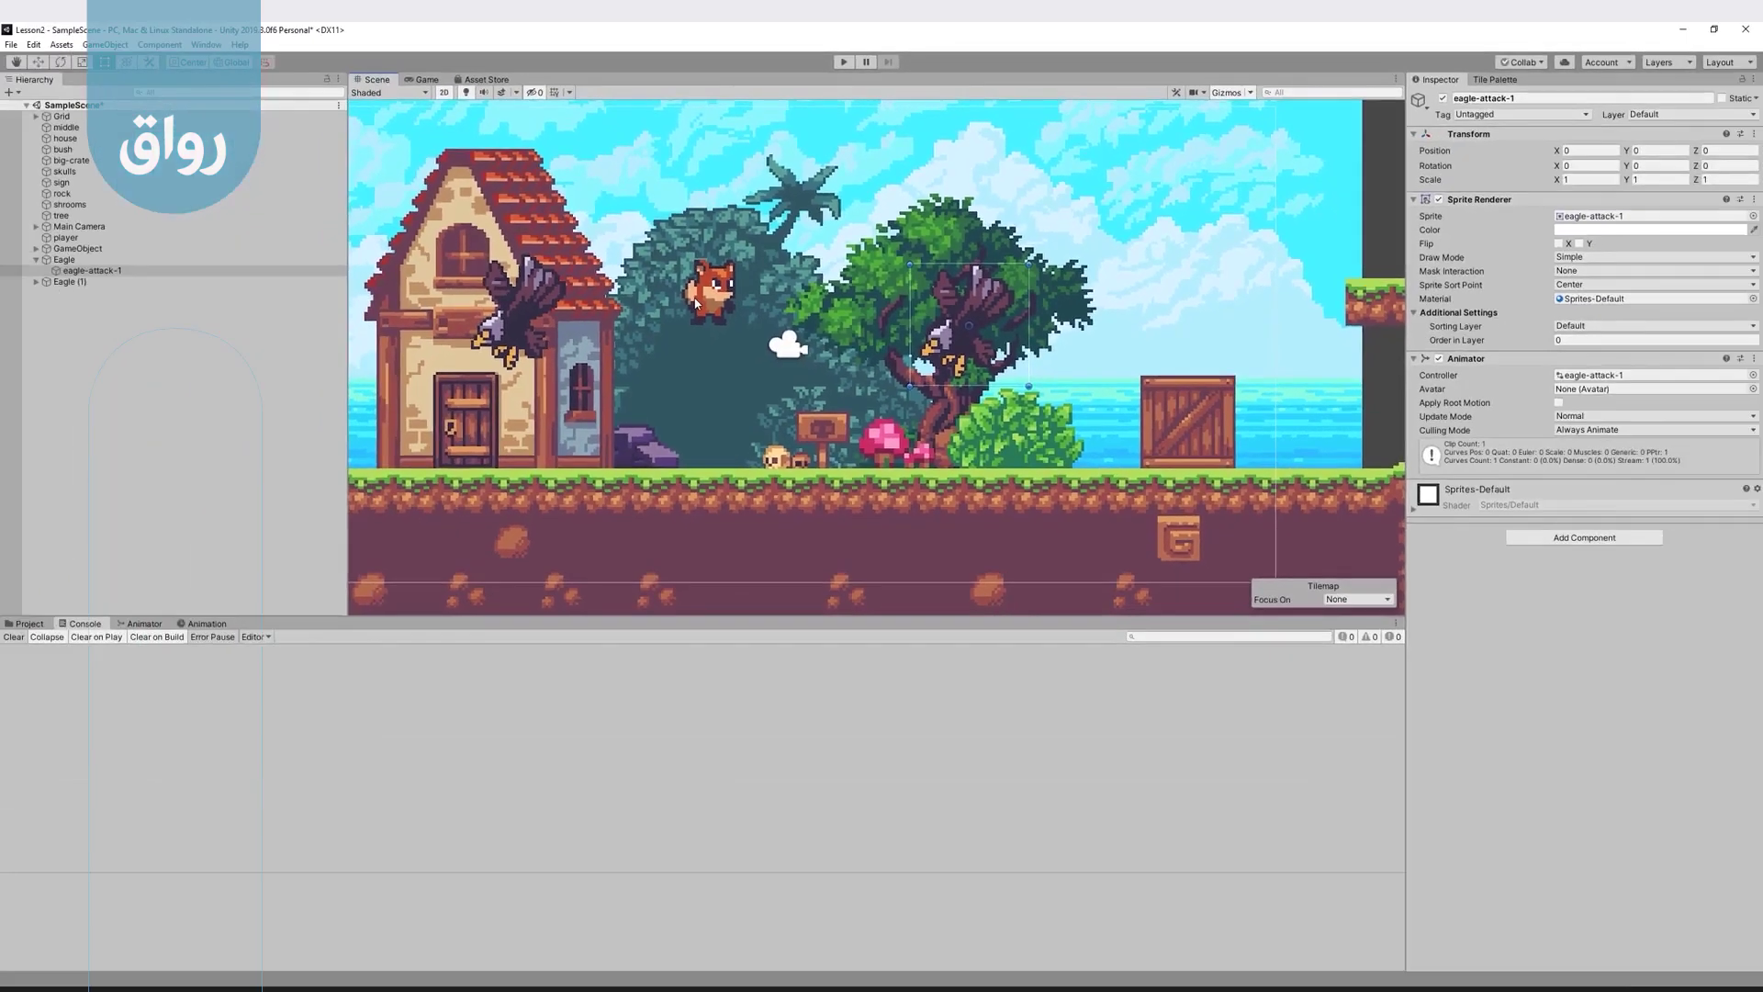
# - Create a new C# script named Eagle in the Assets/Scripts folder
pyautogui.click(27, 624)
pyautogui.click(48, 737)
pyautogui.rightClick(347, 771)
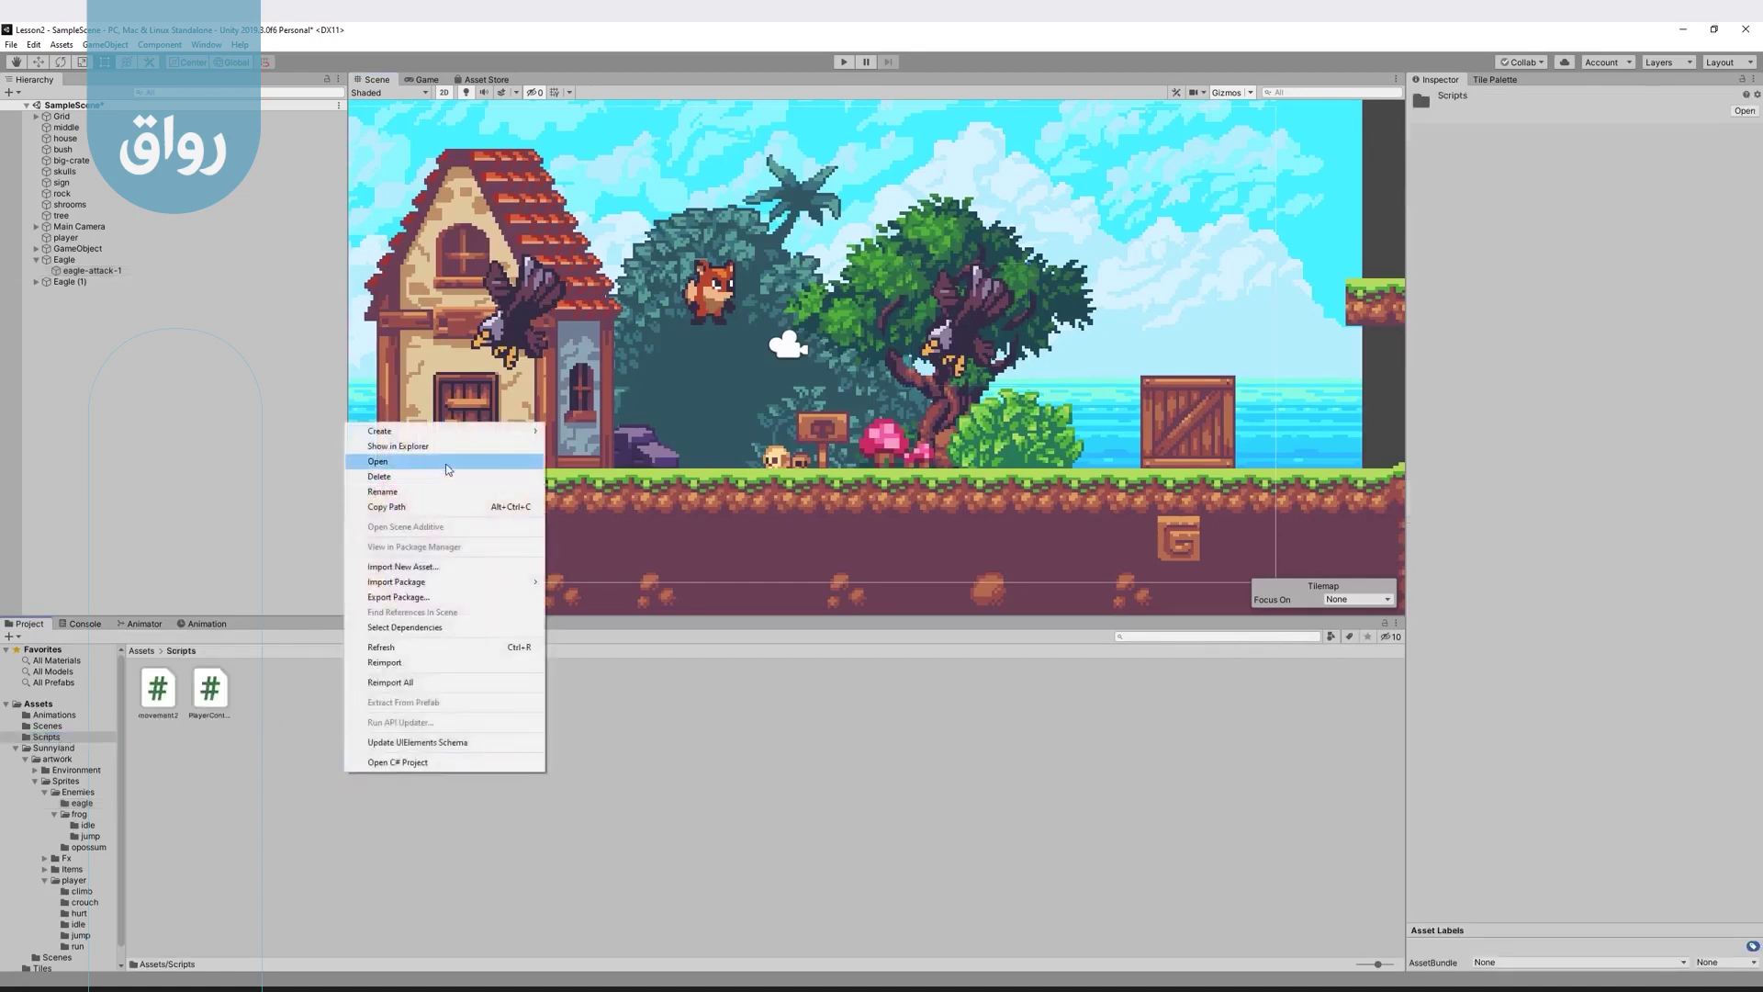
pyautogui.moveTo(441, 431)
pyautogui.click(632, 454)
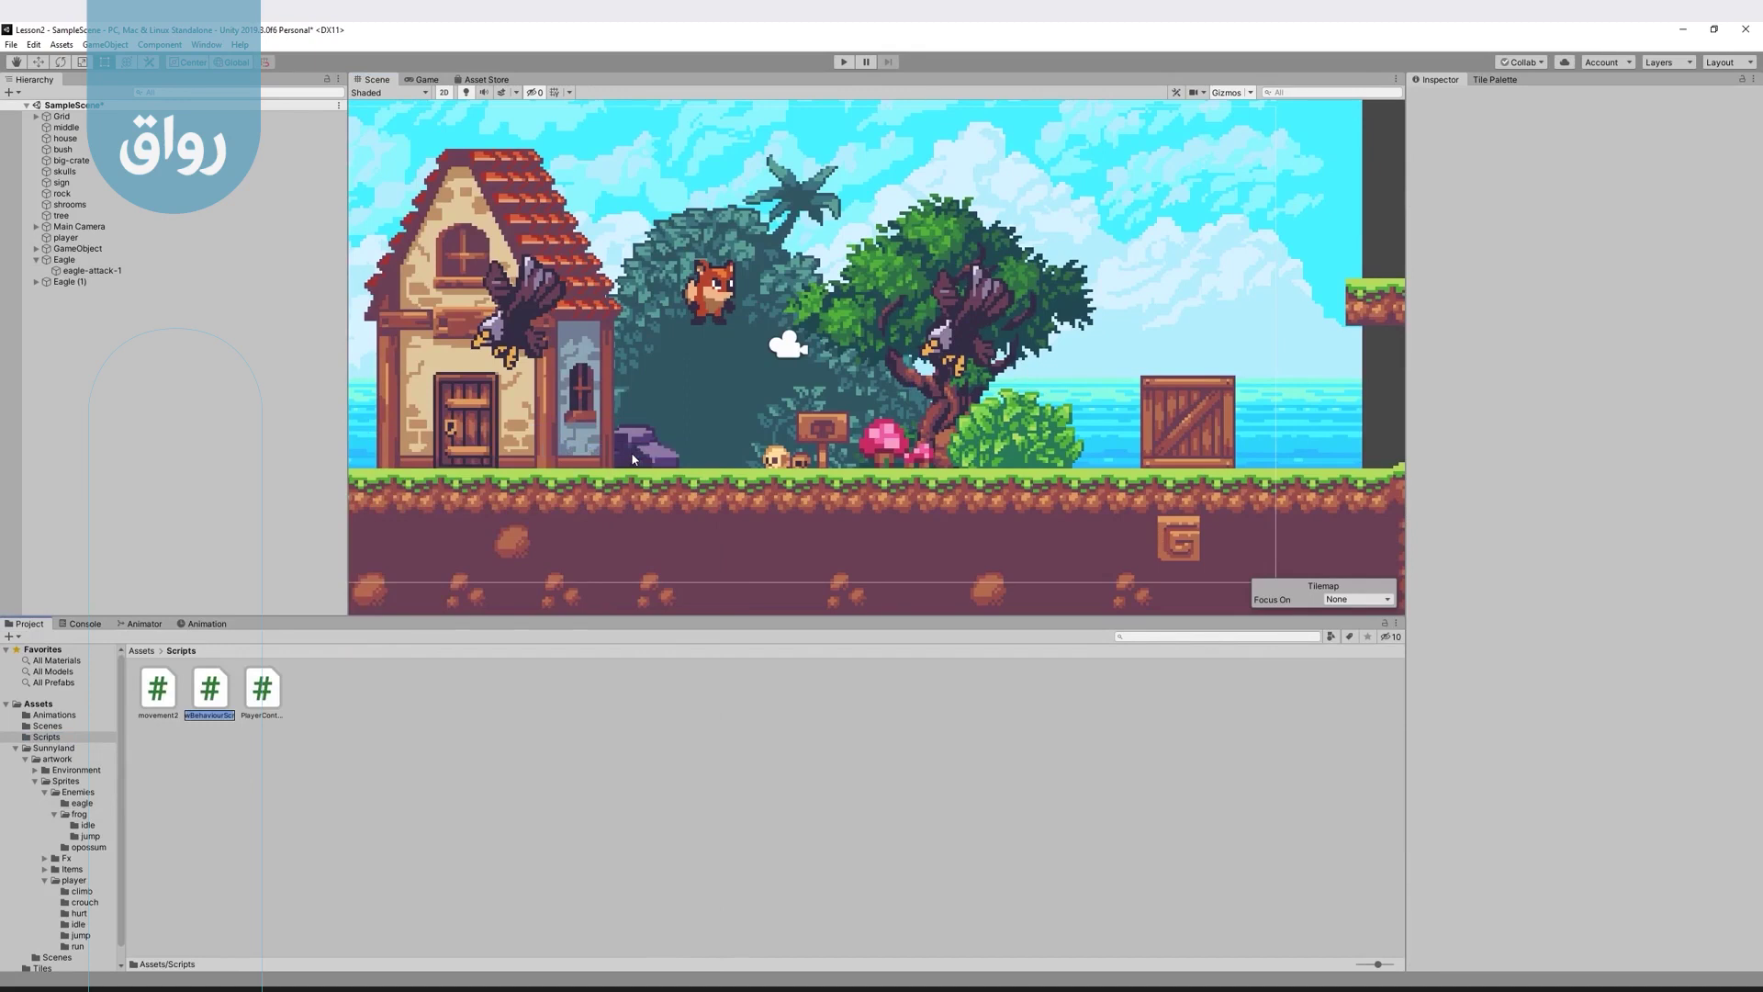
pyautogui.press('BackSpace')
pyautogui.write('le')
pyautogui.press('Return')
pyautogui.hotkey('alt', 'Tab')
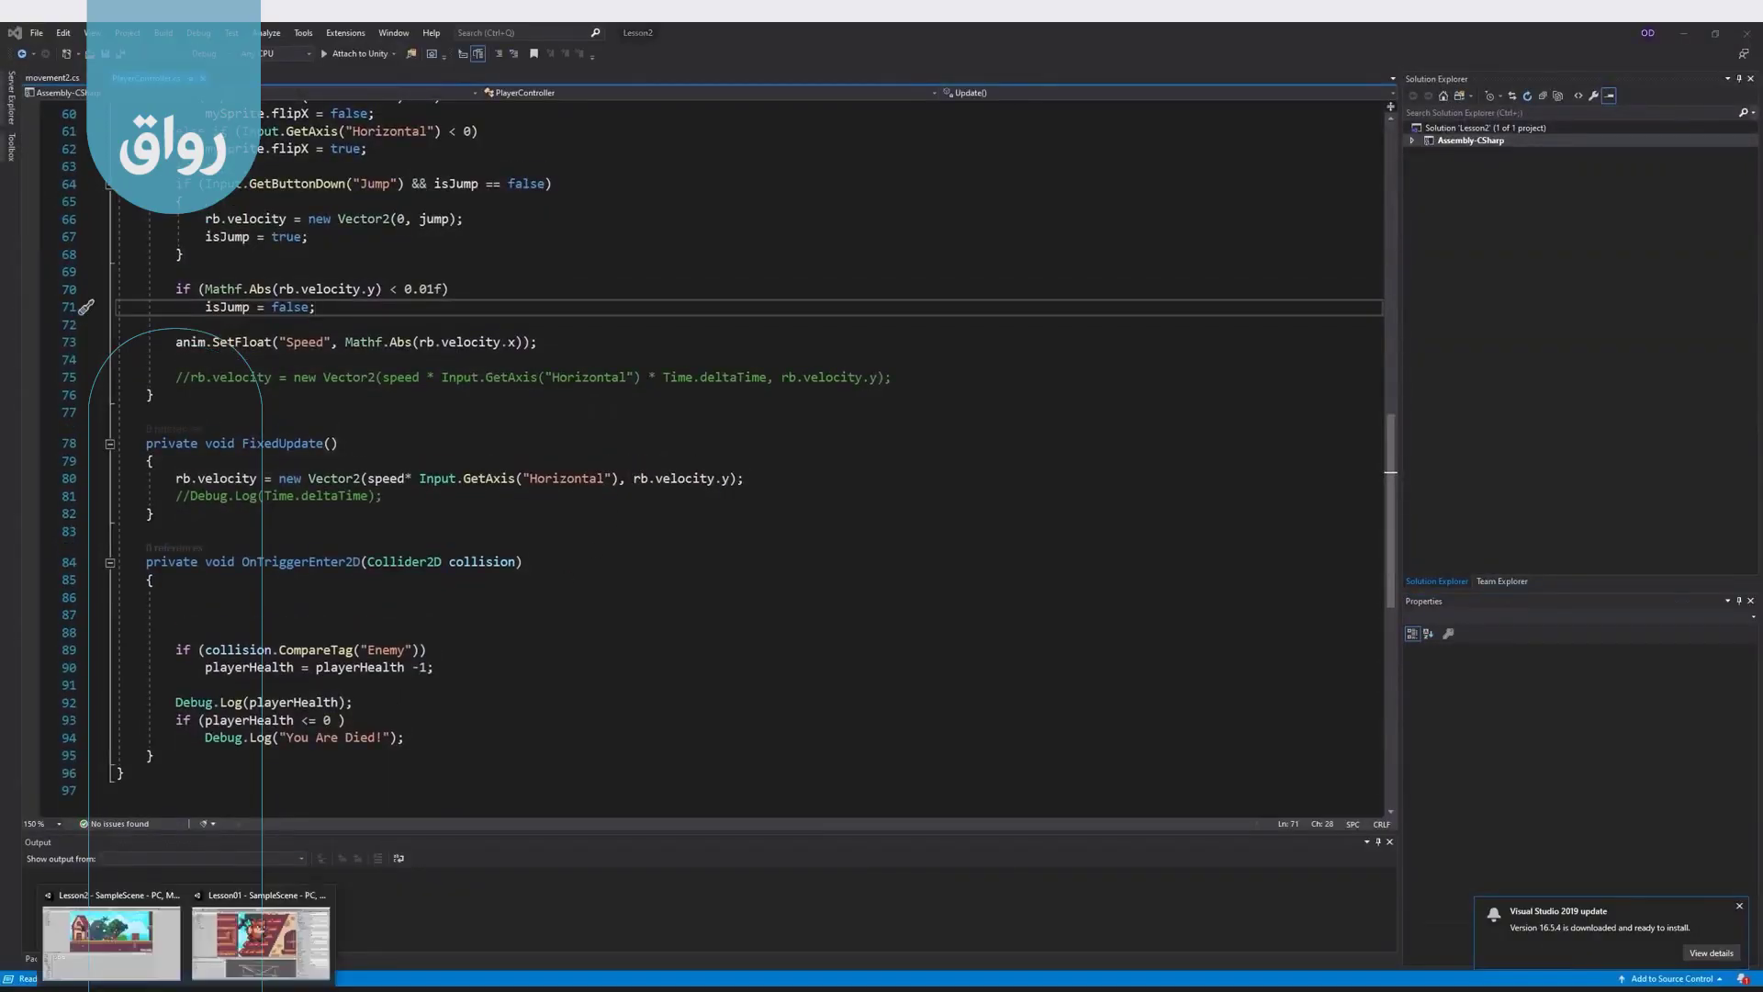
# - Open the Eagle script in Visual Studio and look over its Update() method
pyautogui.click(237, 948)
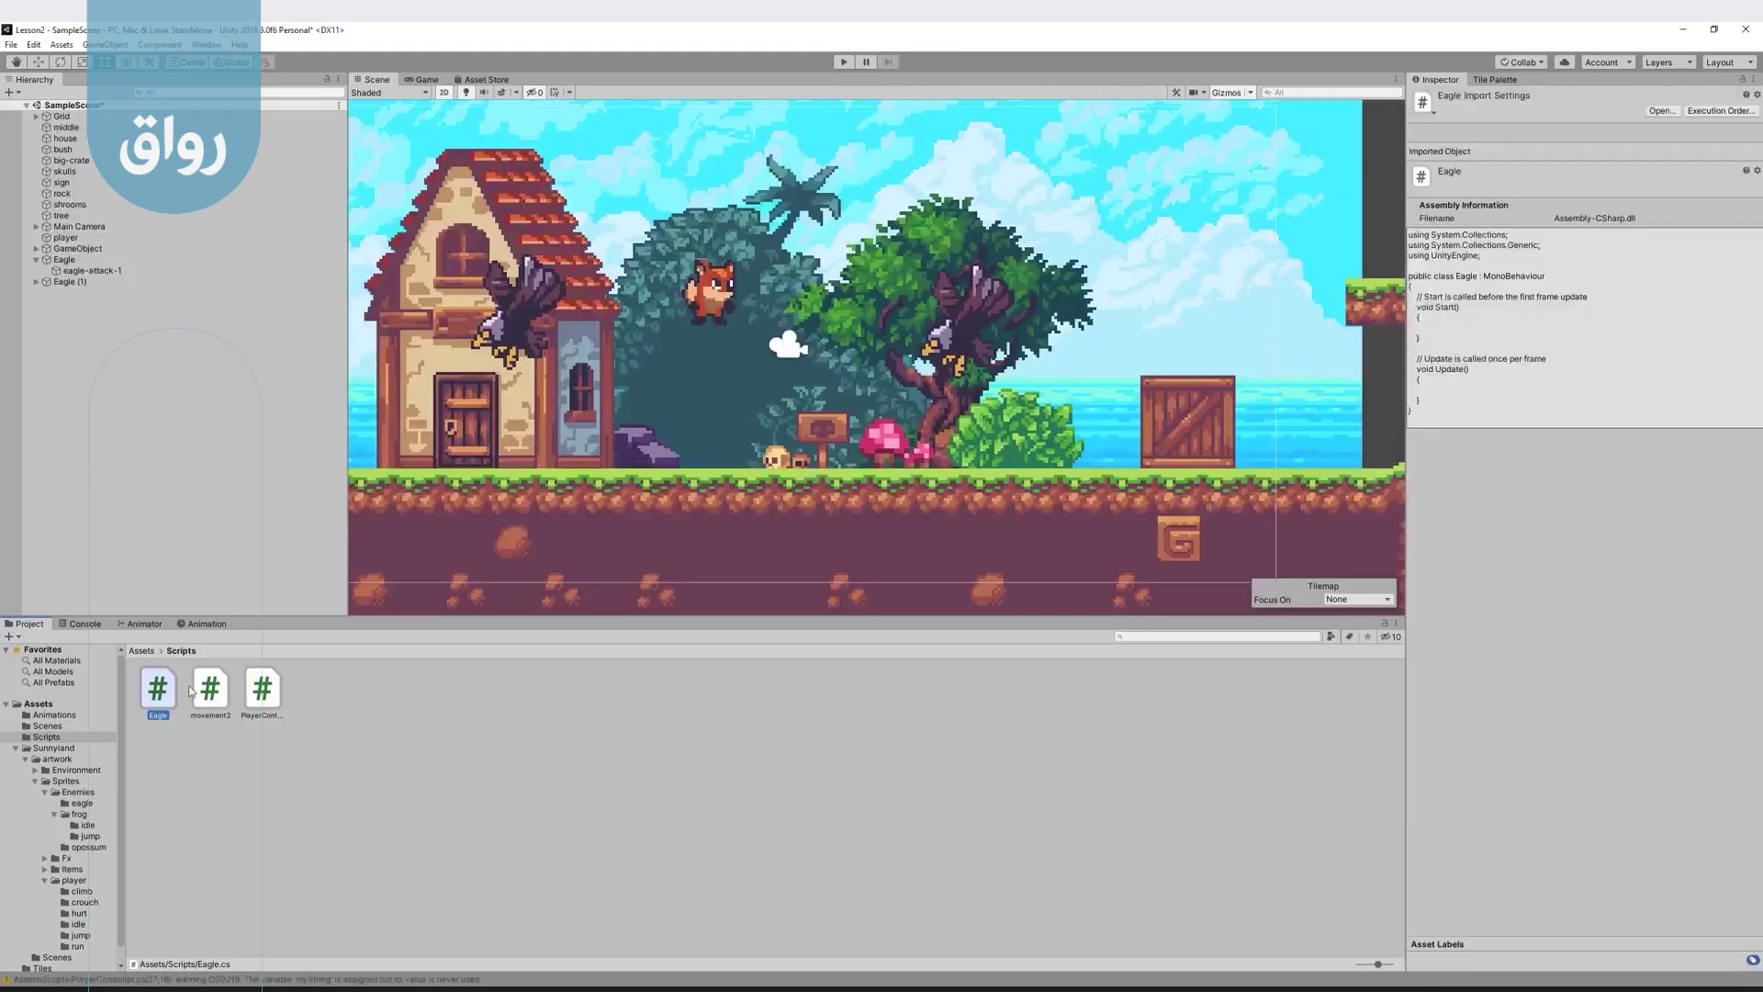
pyautogui.doubleClick(165, 698)
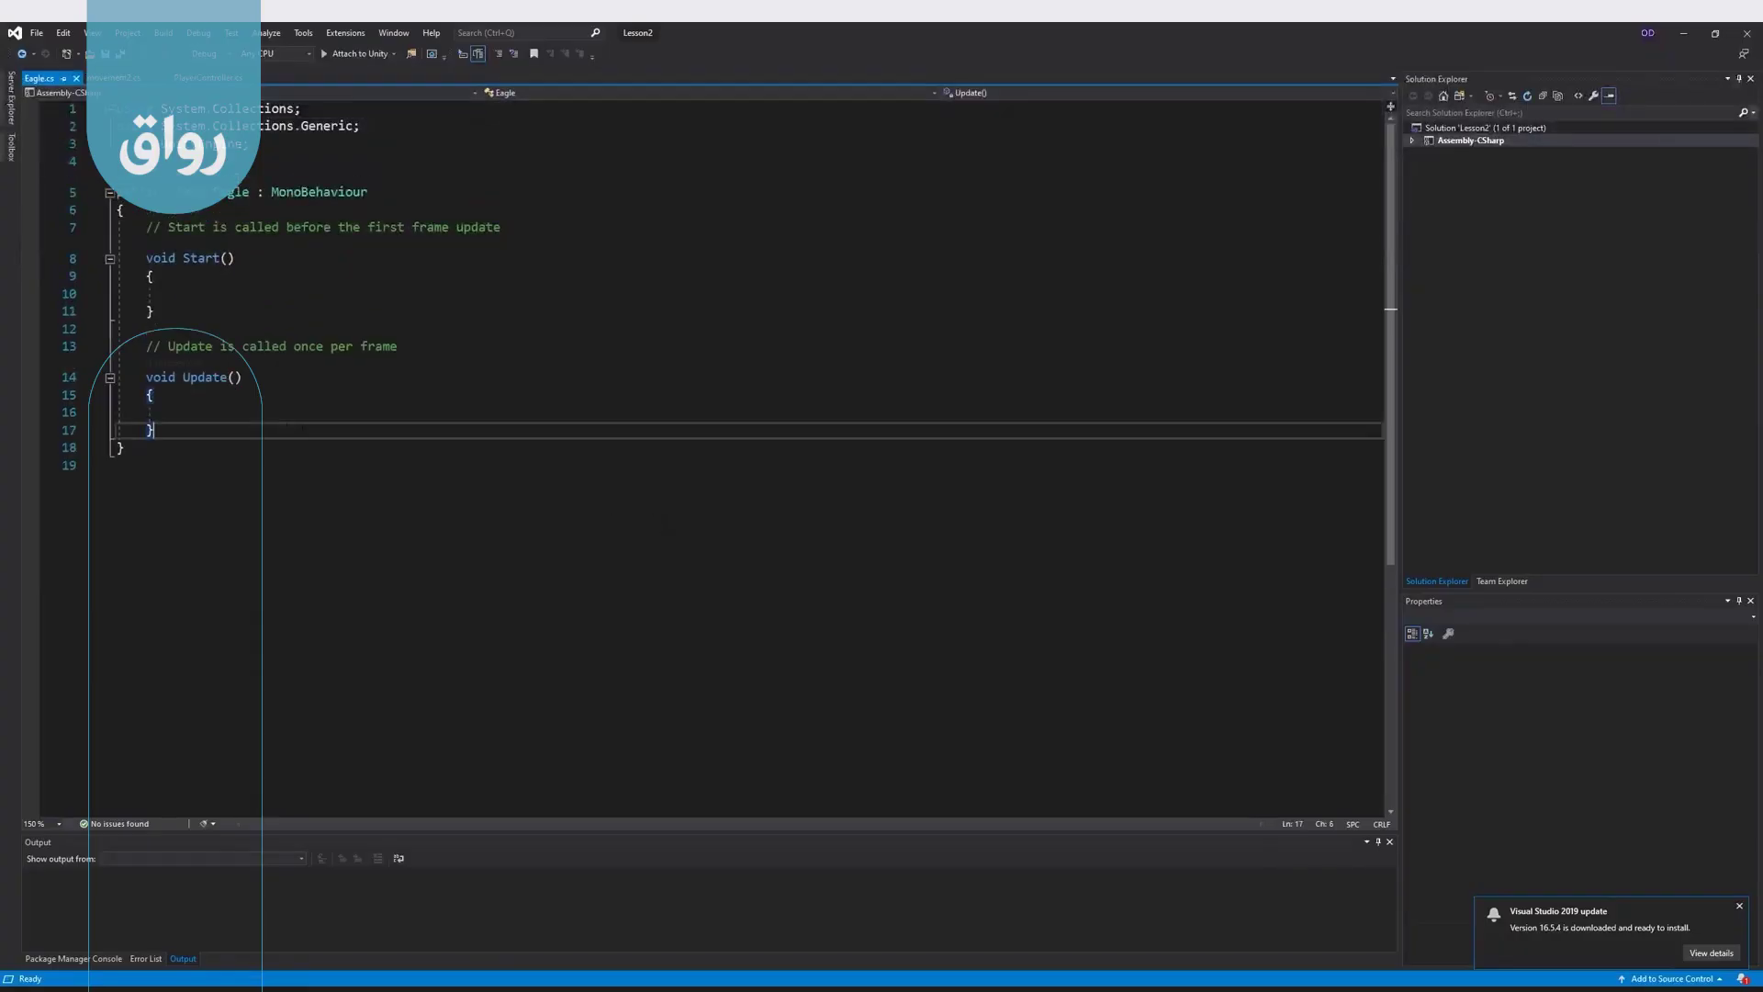
pyautogui.moveTo(158, 432); pyautogui.dragTo(126, 387)
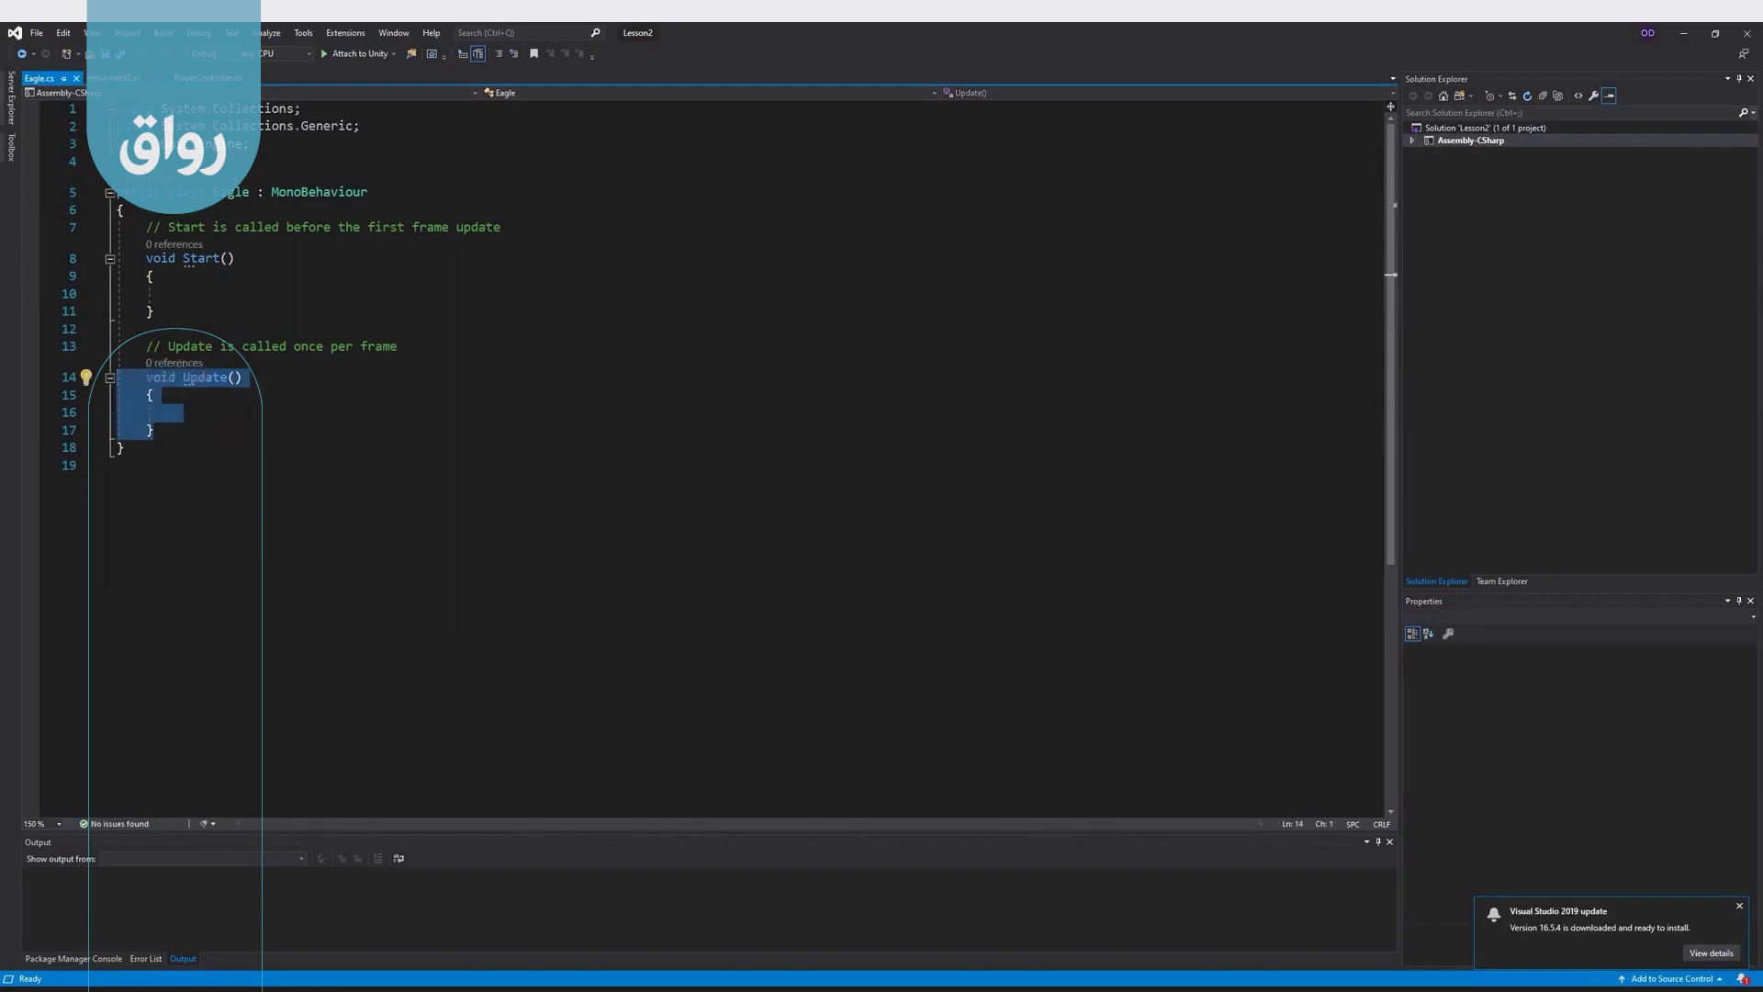
pyautogui.click(244, 411)
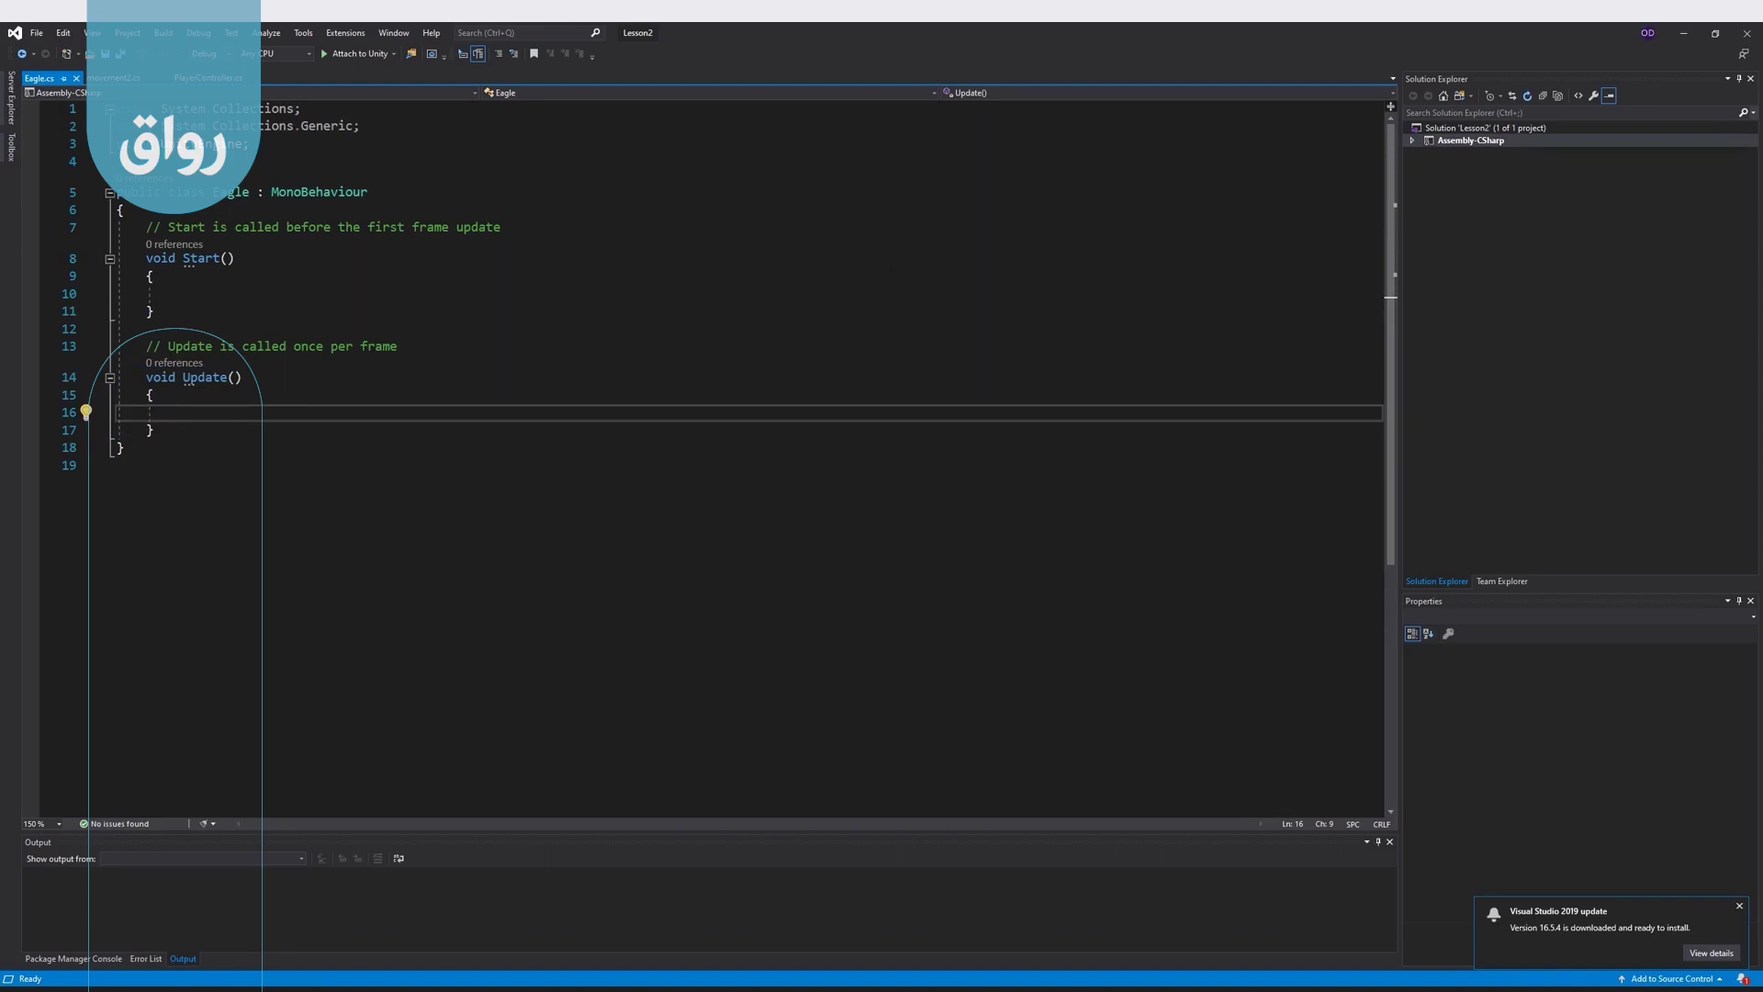
# - Declare a [SerializeField] Transform player field at the top of the Eagle class
pyautogui.click(124, 209)
pyautogui.press('Return')
pyautogui.press('Return')
pyautogui.press('Up')
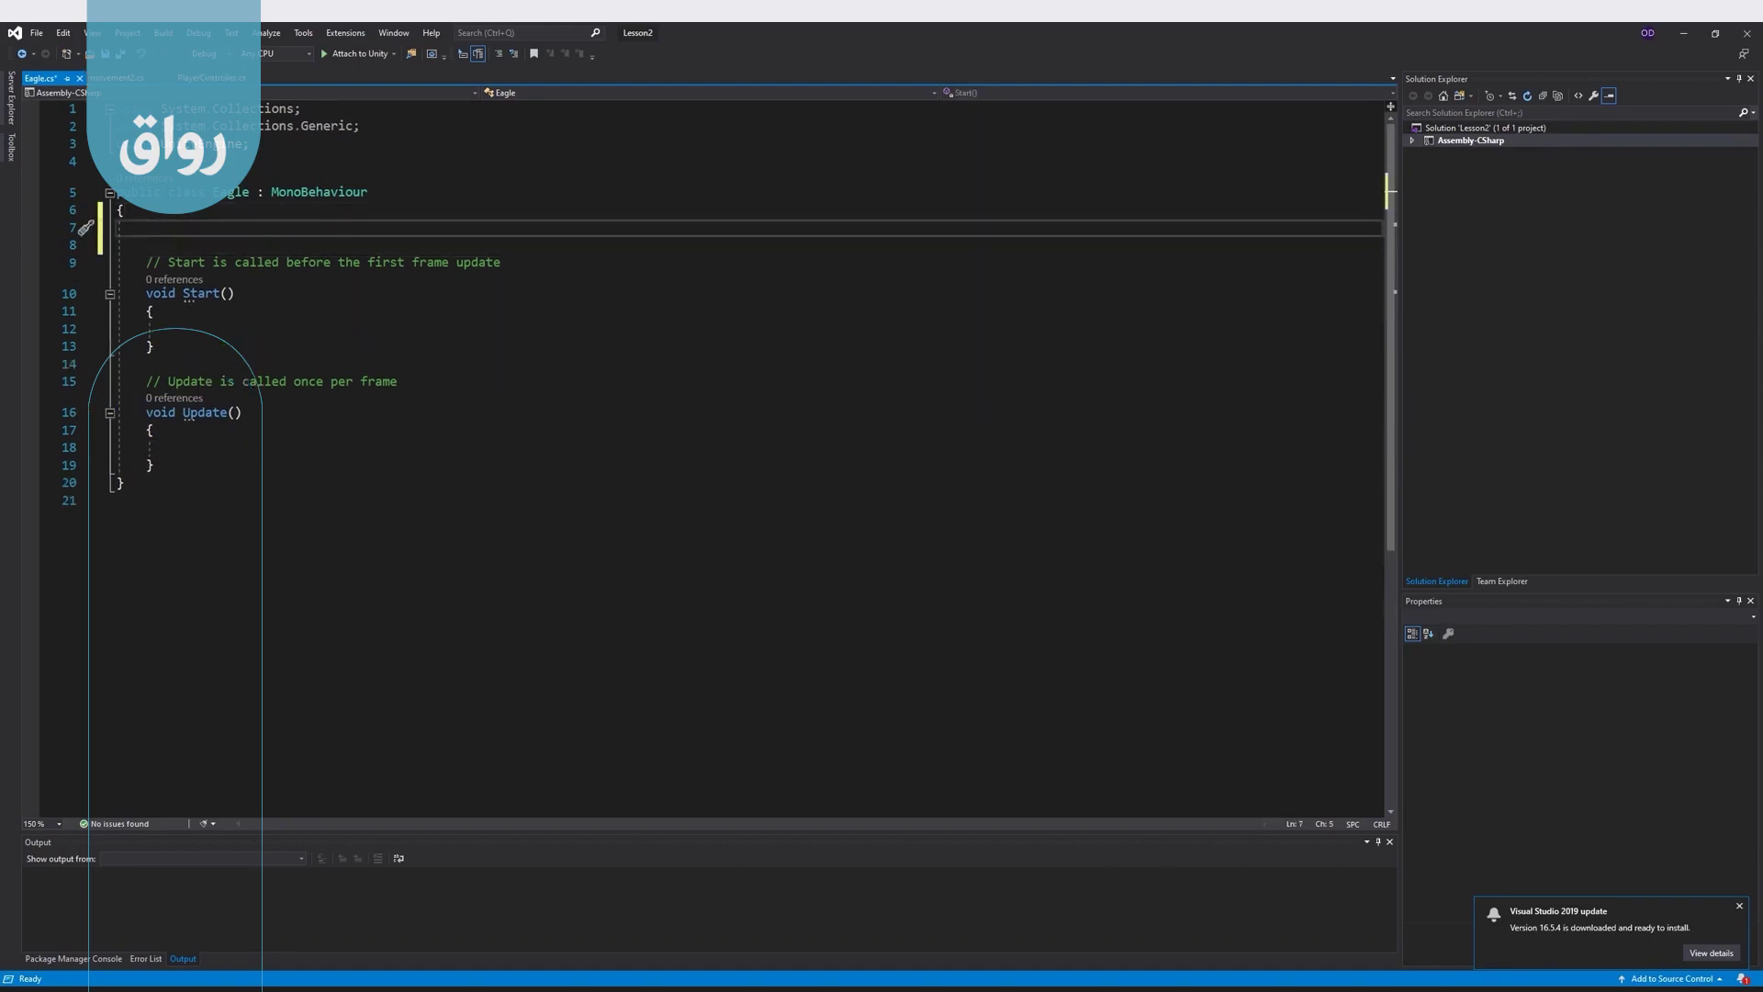
pyautogui.write('tran')
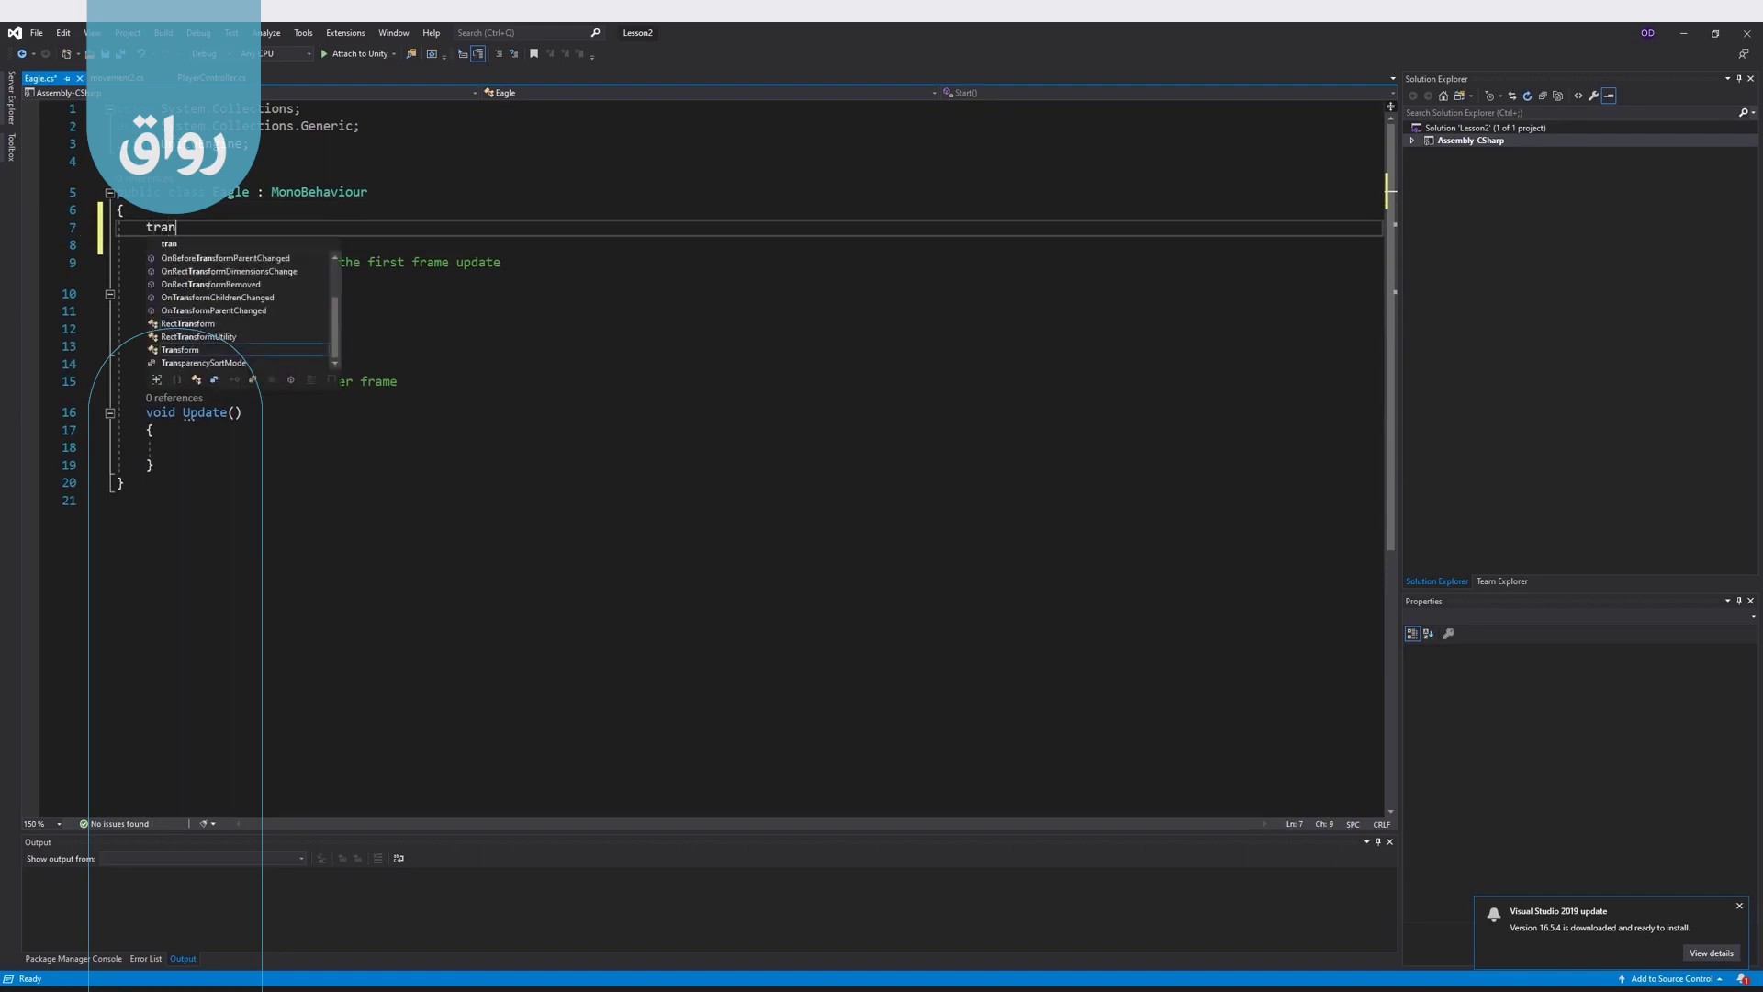
pyautogui.press('Tab')
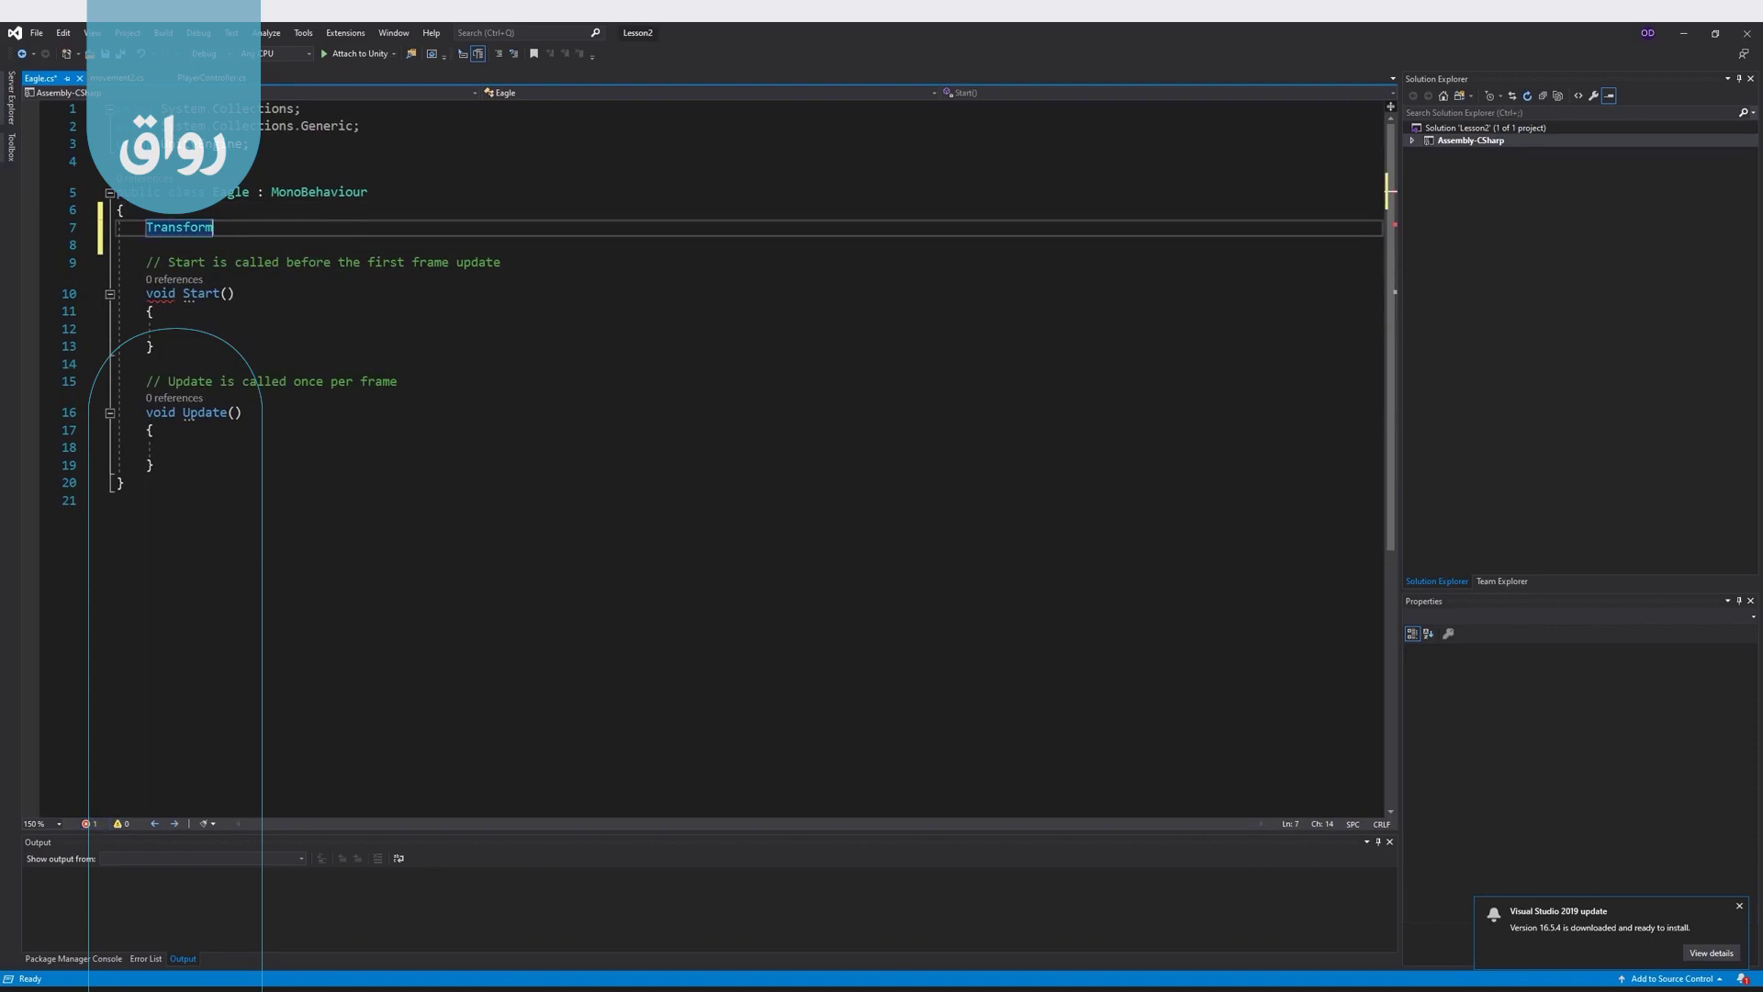
pyautogui.write('player;')
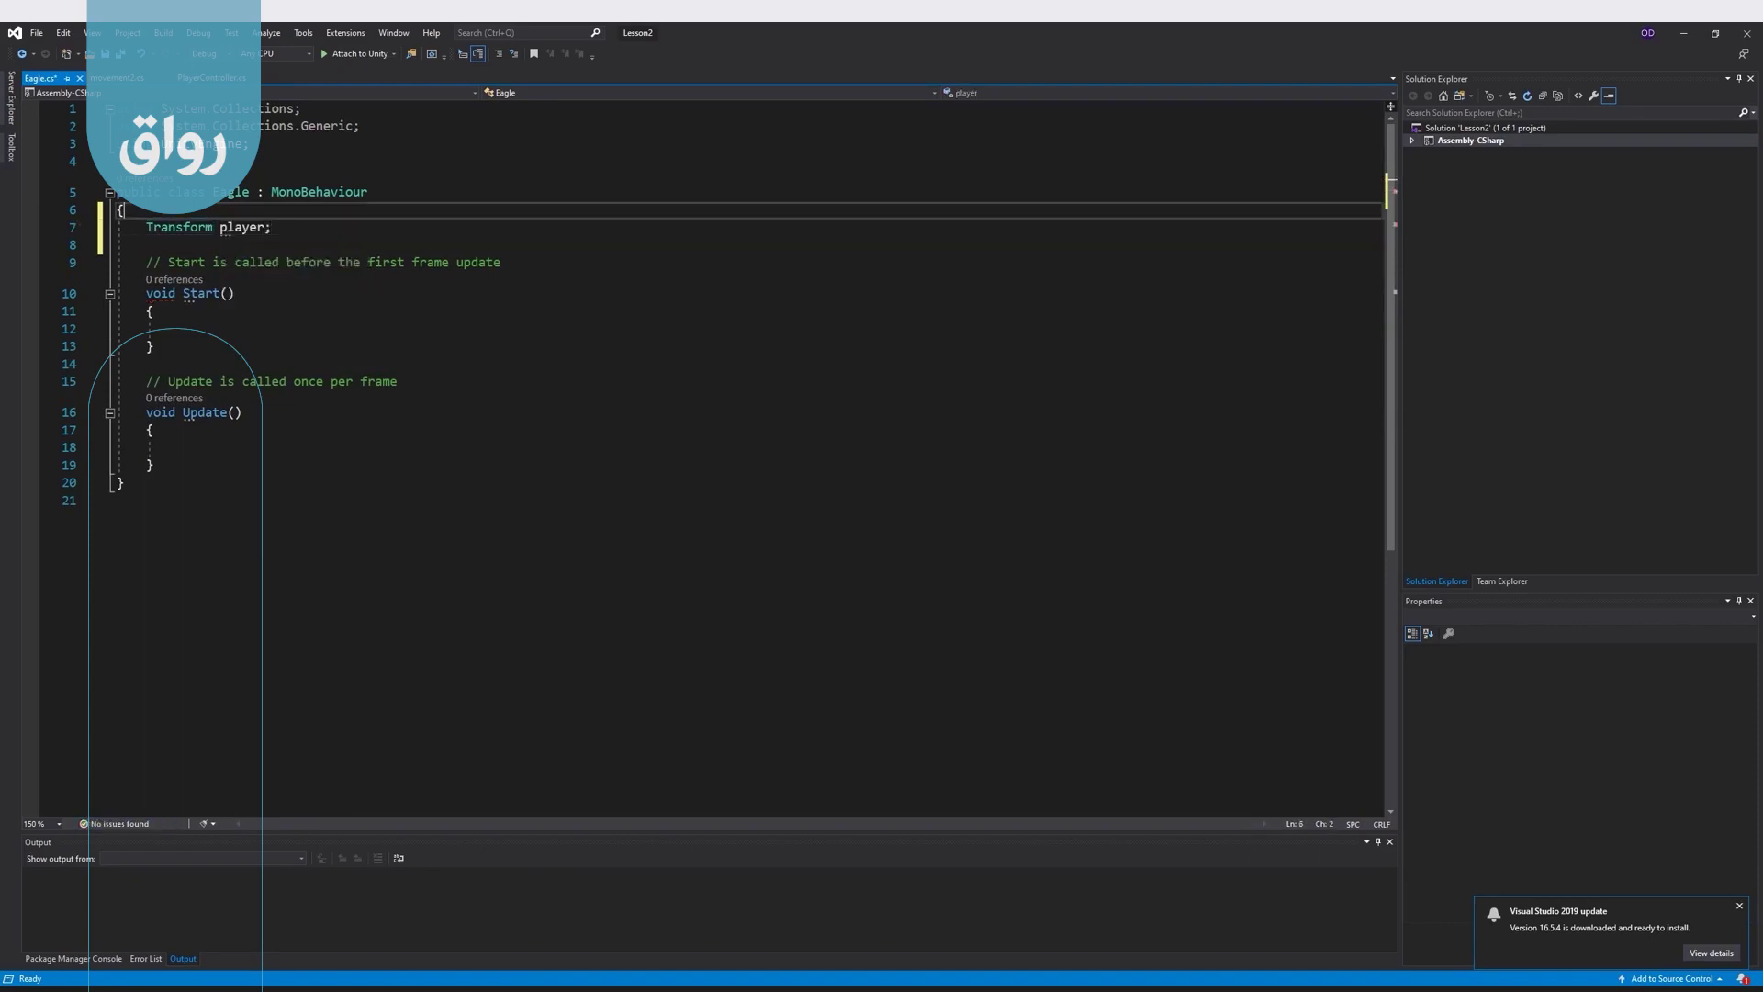
pyautogui.hotkey('ctrl', 'Return')
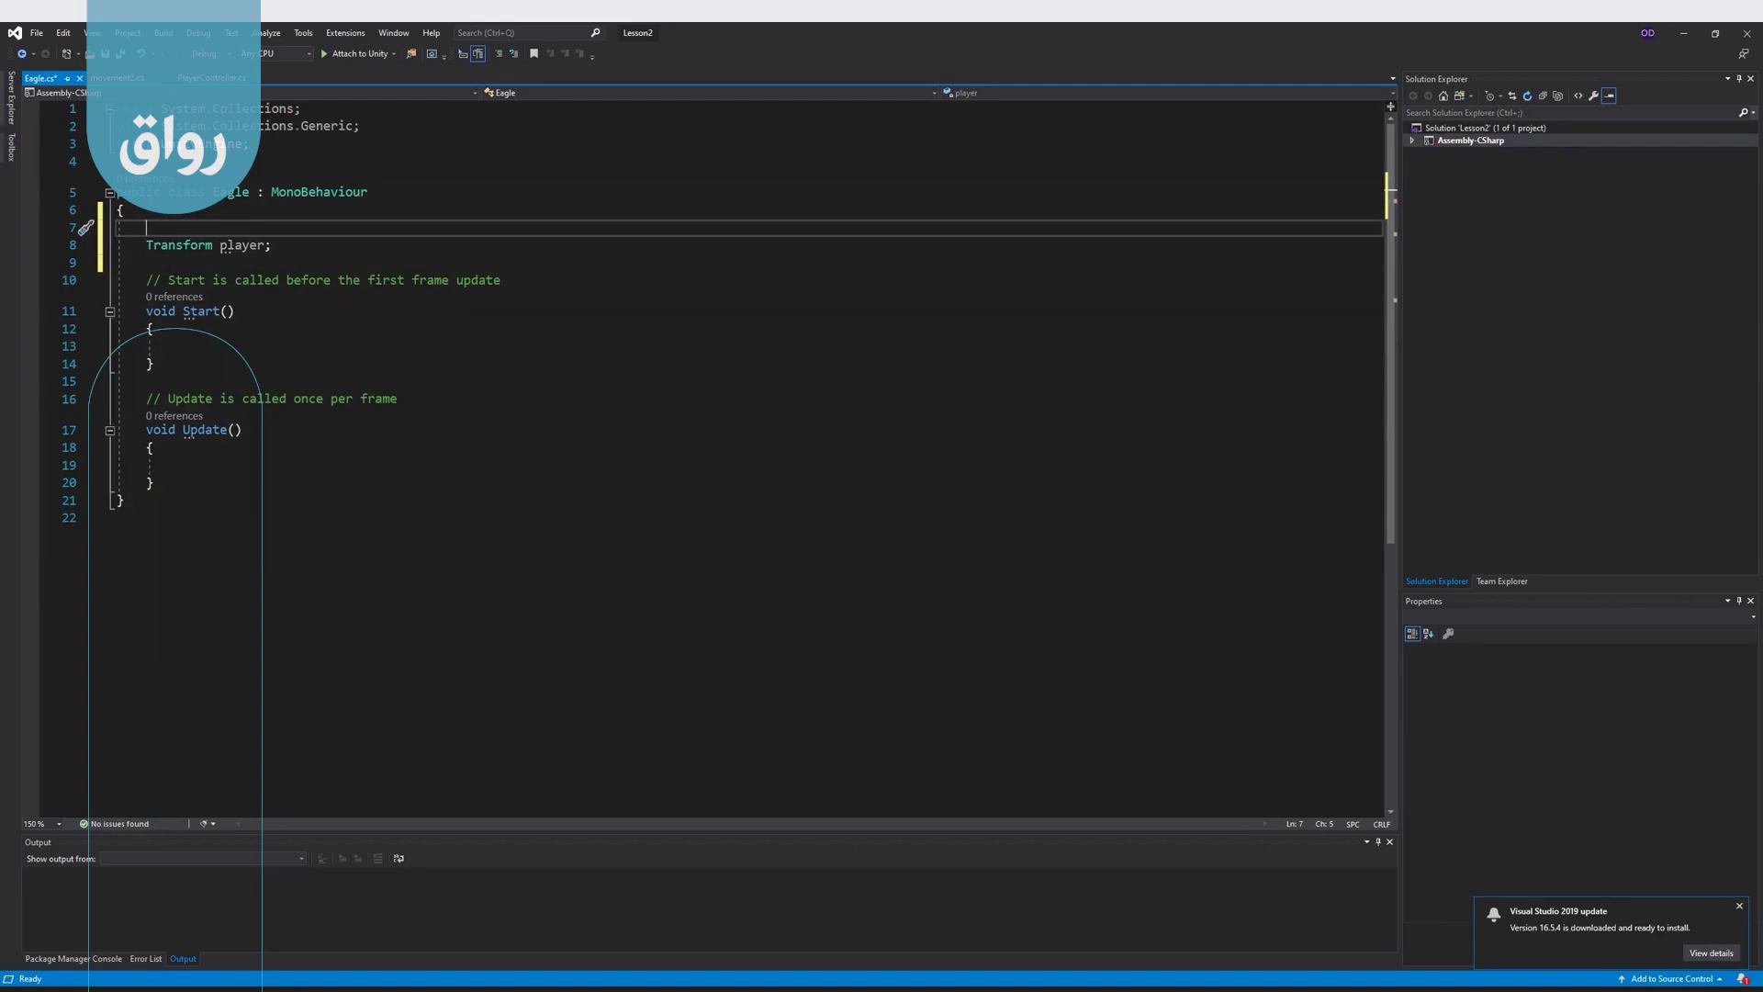
pyautogui.press('Down')
pyautogui.press('Up')
pyautogui.write('[')
pyautogui.write('se')
pyautogui.press('Down')
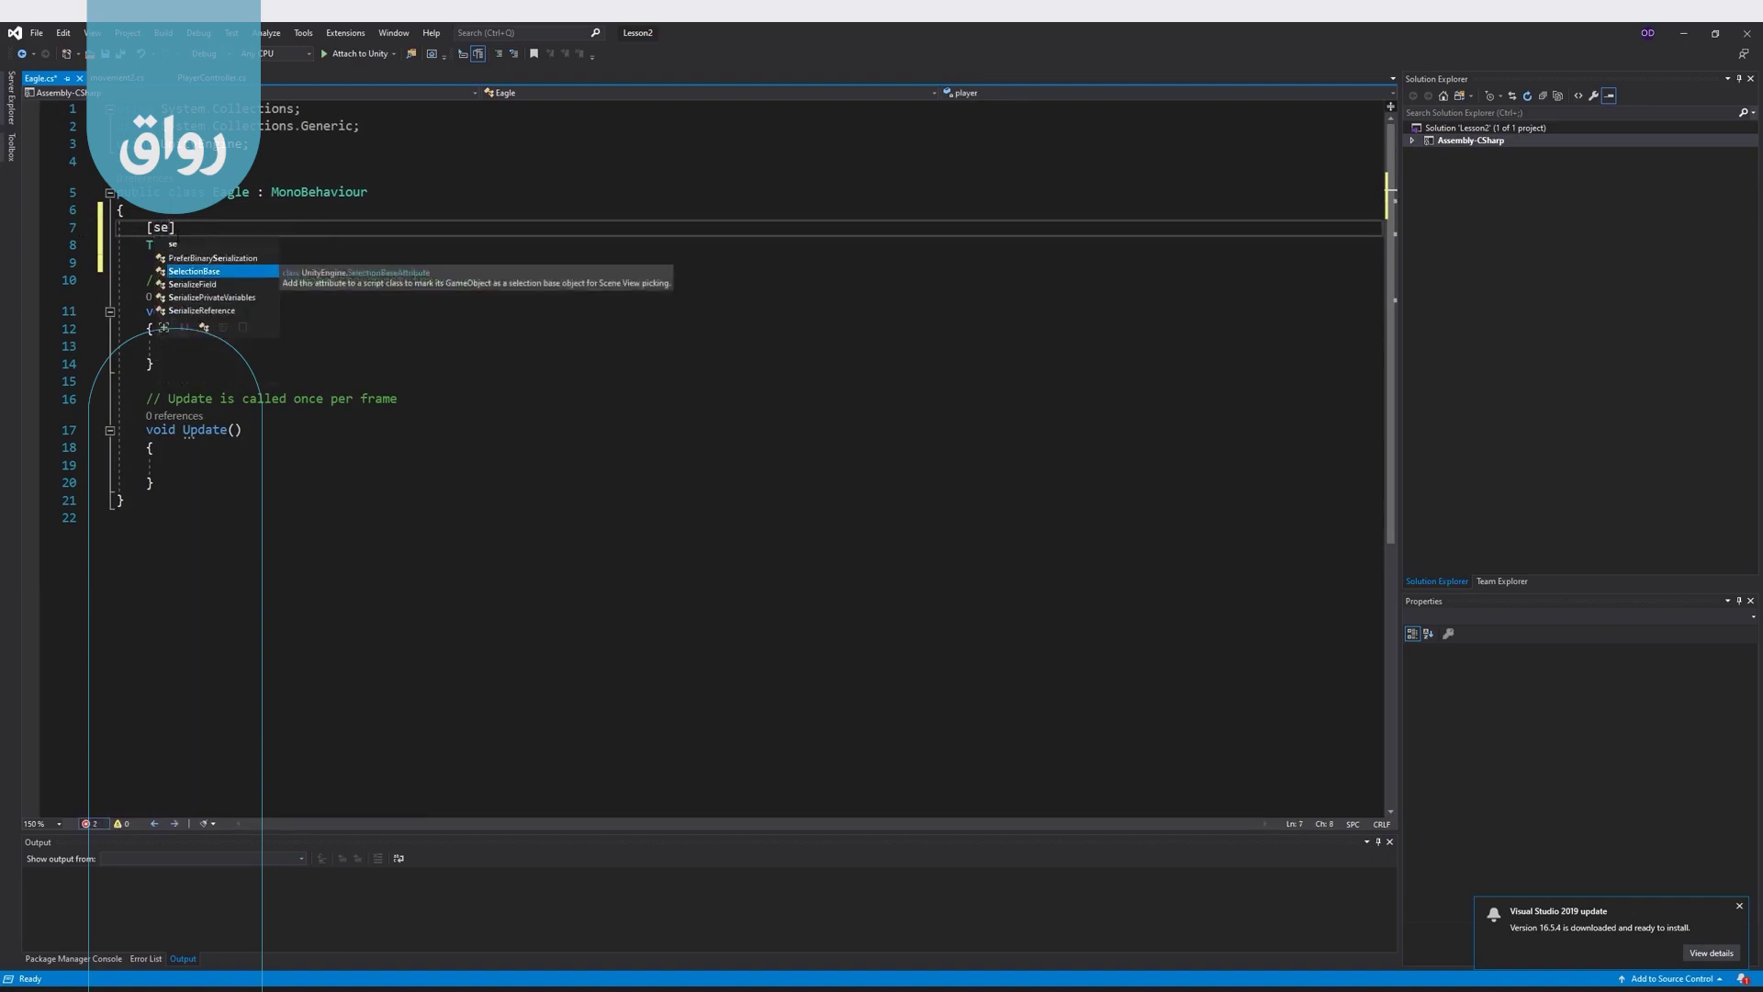
pyautogui.press('Tab')
# - Save Eagle.cs and return to the Unity editor
pyautogui.click(213, 245)
pyautogui.moveTo(213, 244); pyautogui.dragTo(145, 246)
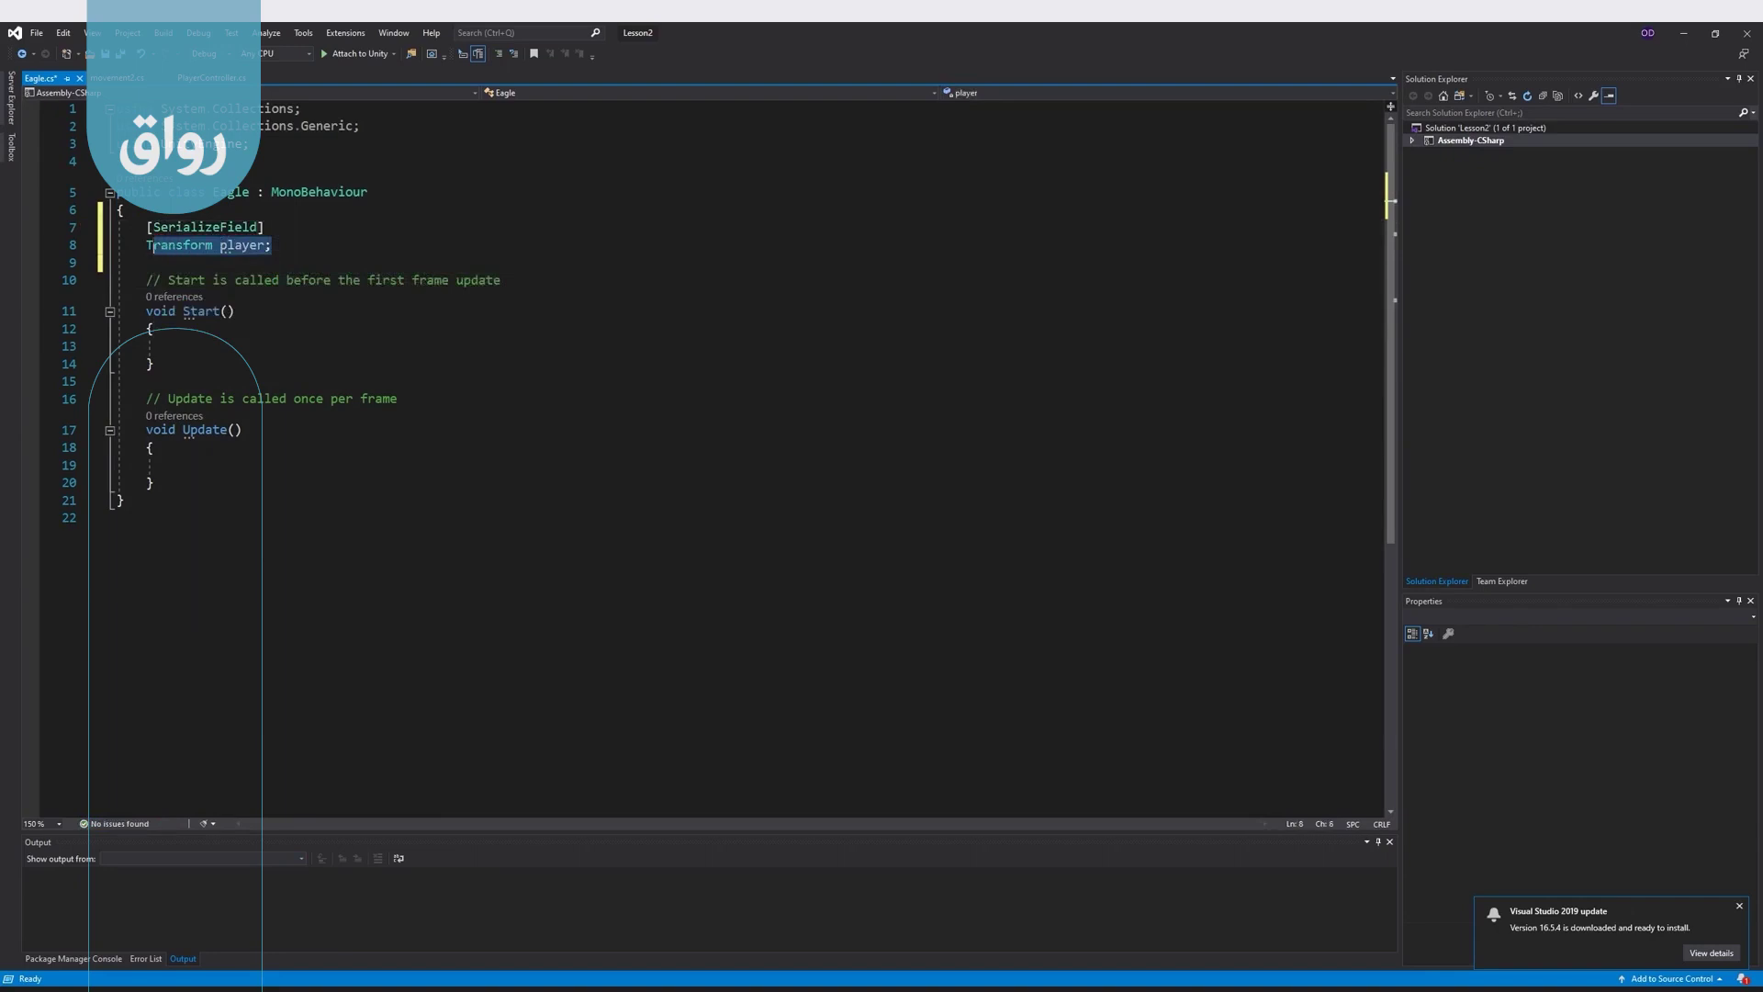
pyautogui.hotkey('ctrl', 's')
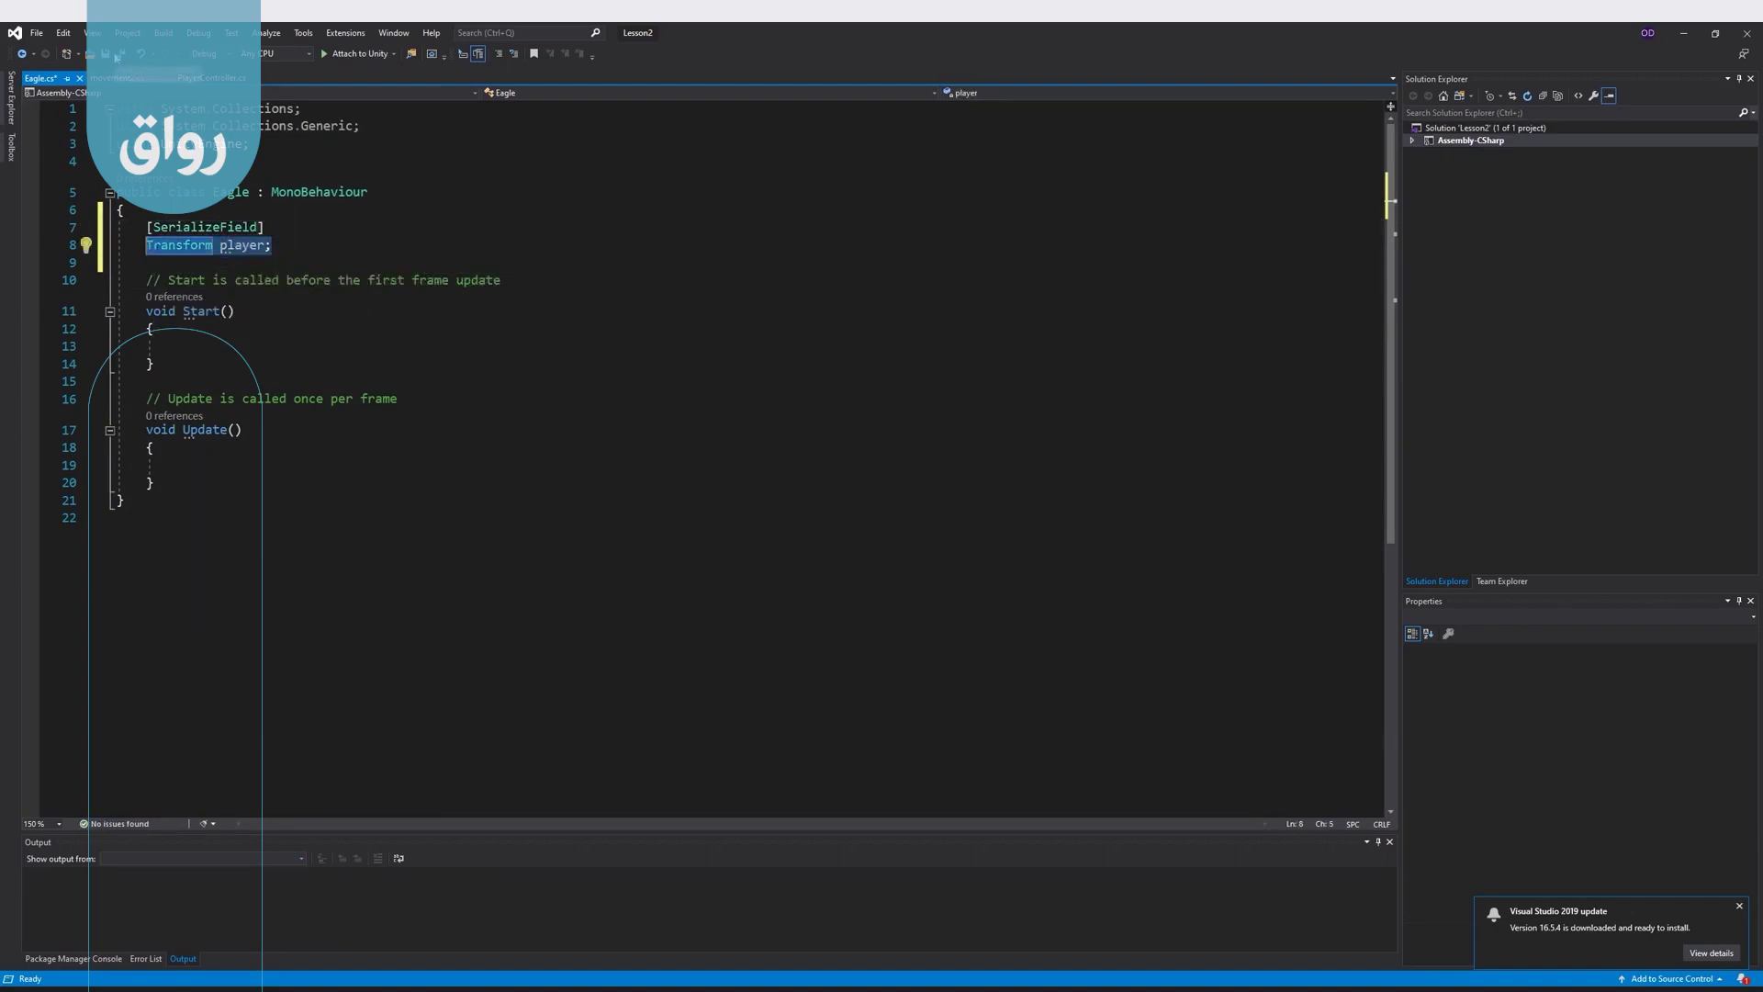
pyautogui.moveTo(187, 987)
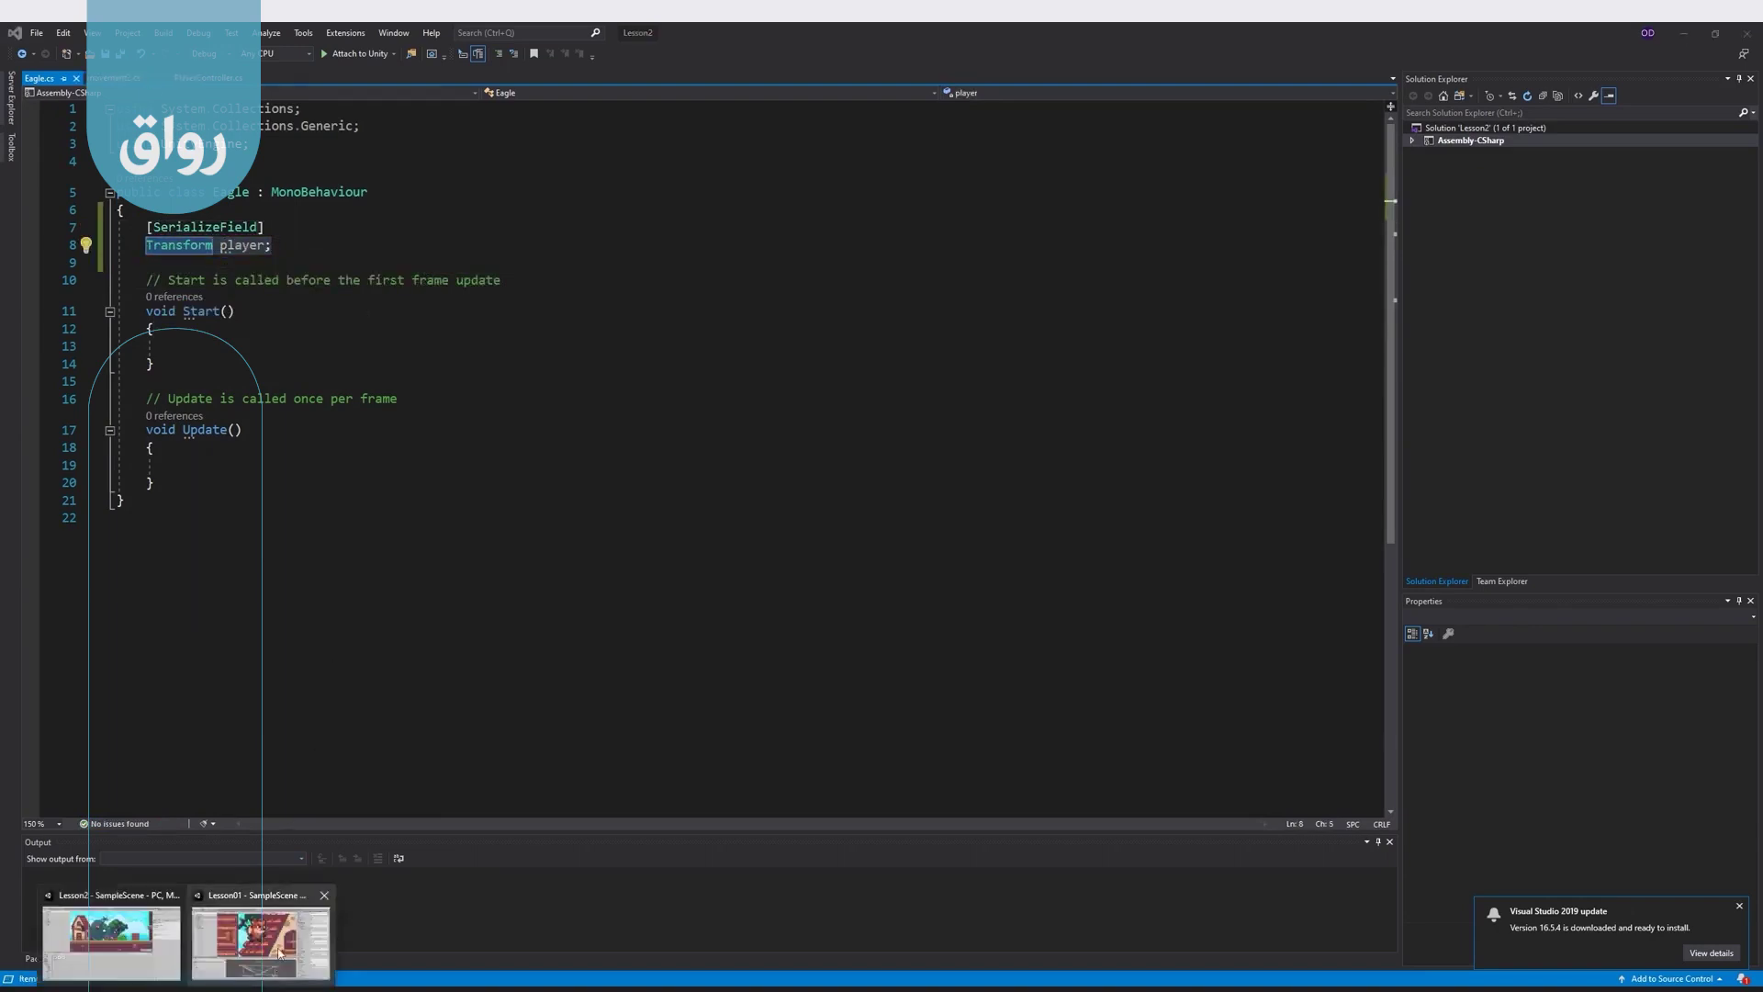
pyautogui.click(280, 954)
# - Attach the Eagle script to the Eagle object and assign player to its Player field
pyautogui.click(65, 261)
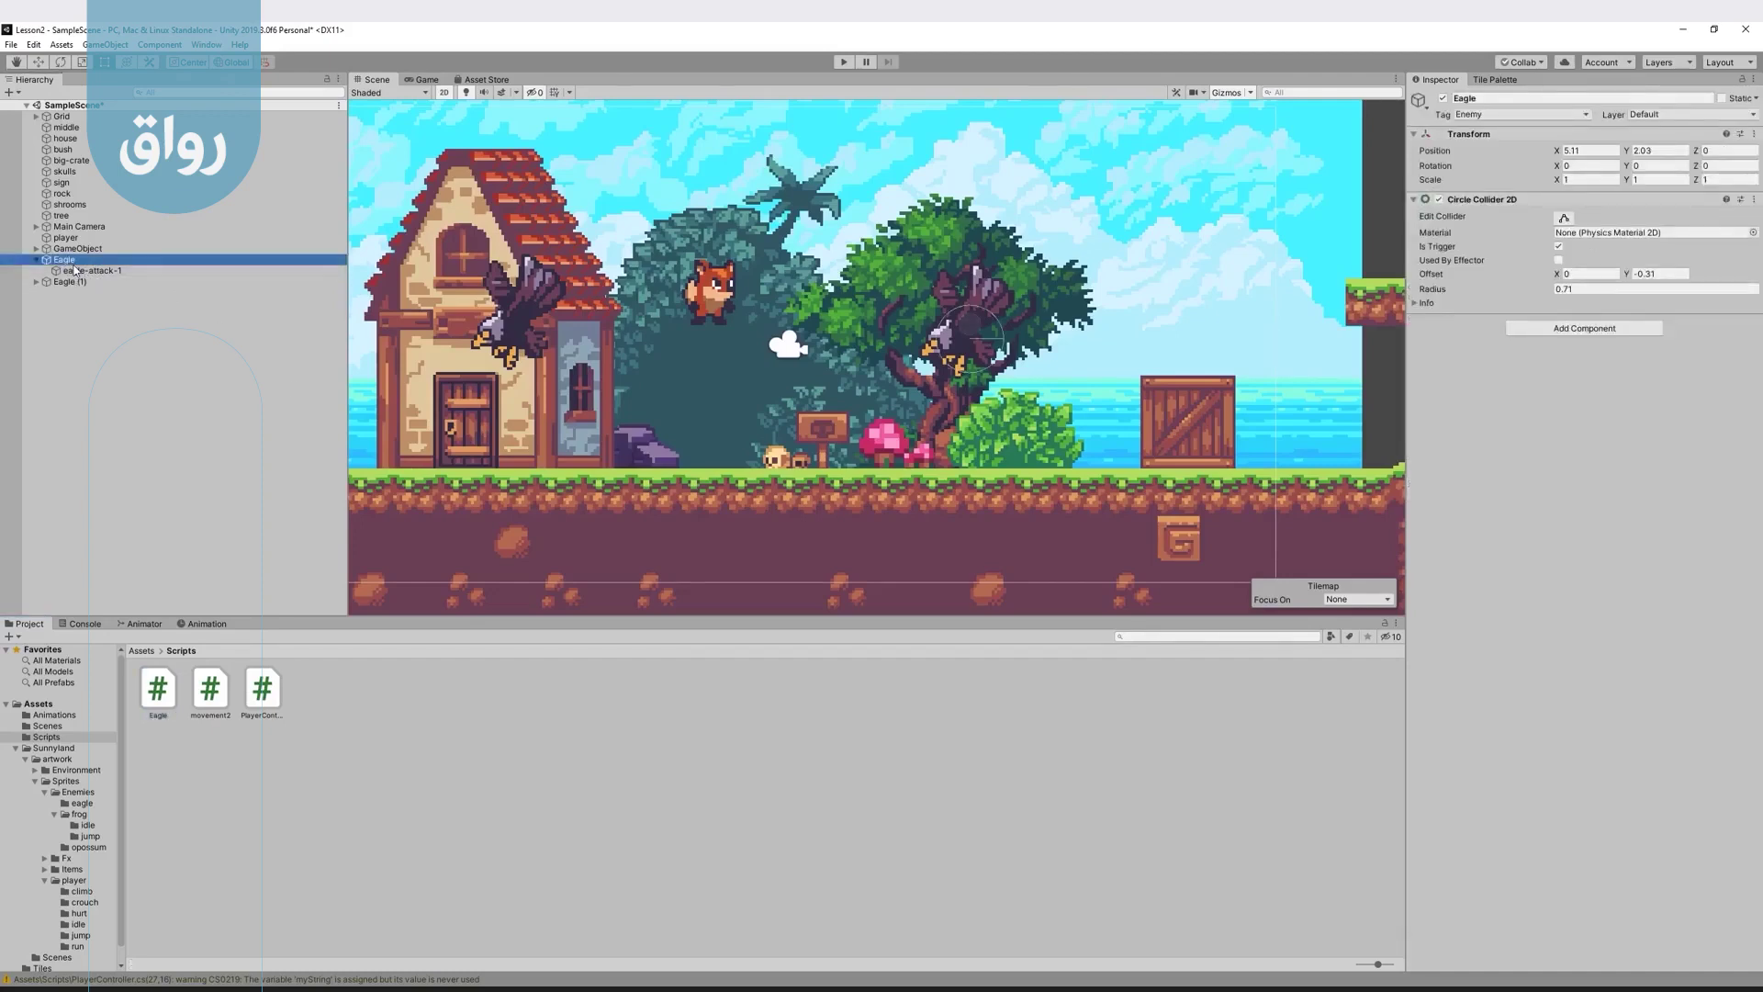
pyautogui.moveTo(181, 696); pyautogui.dragTo(1518, 421)
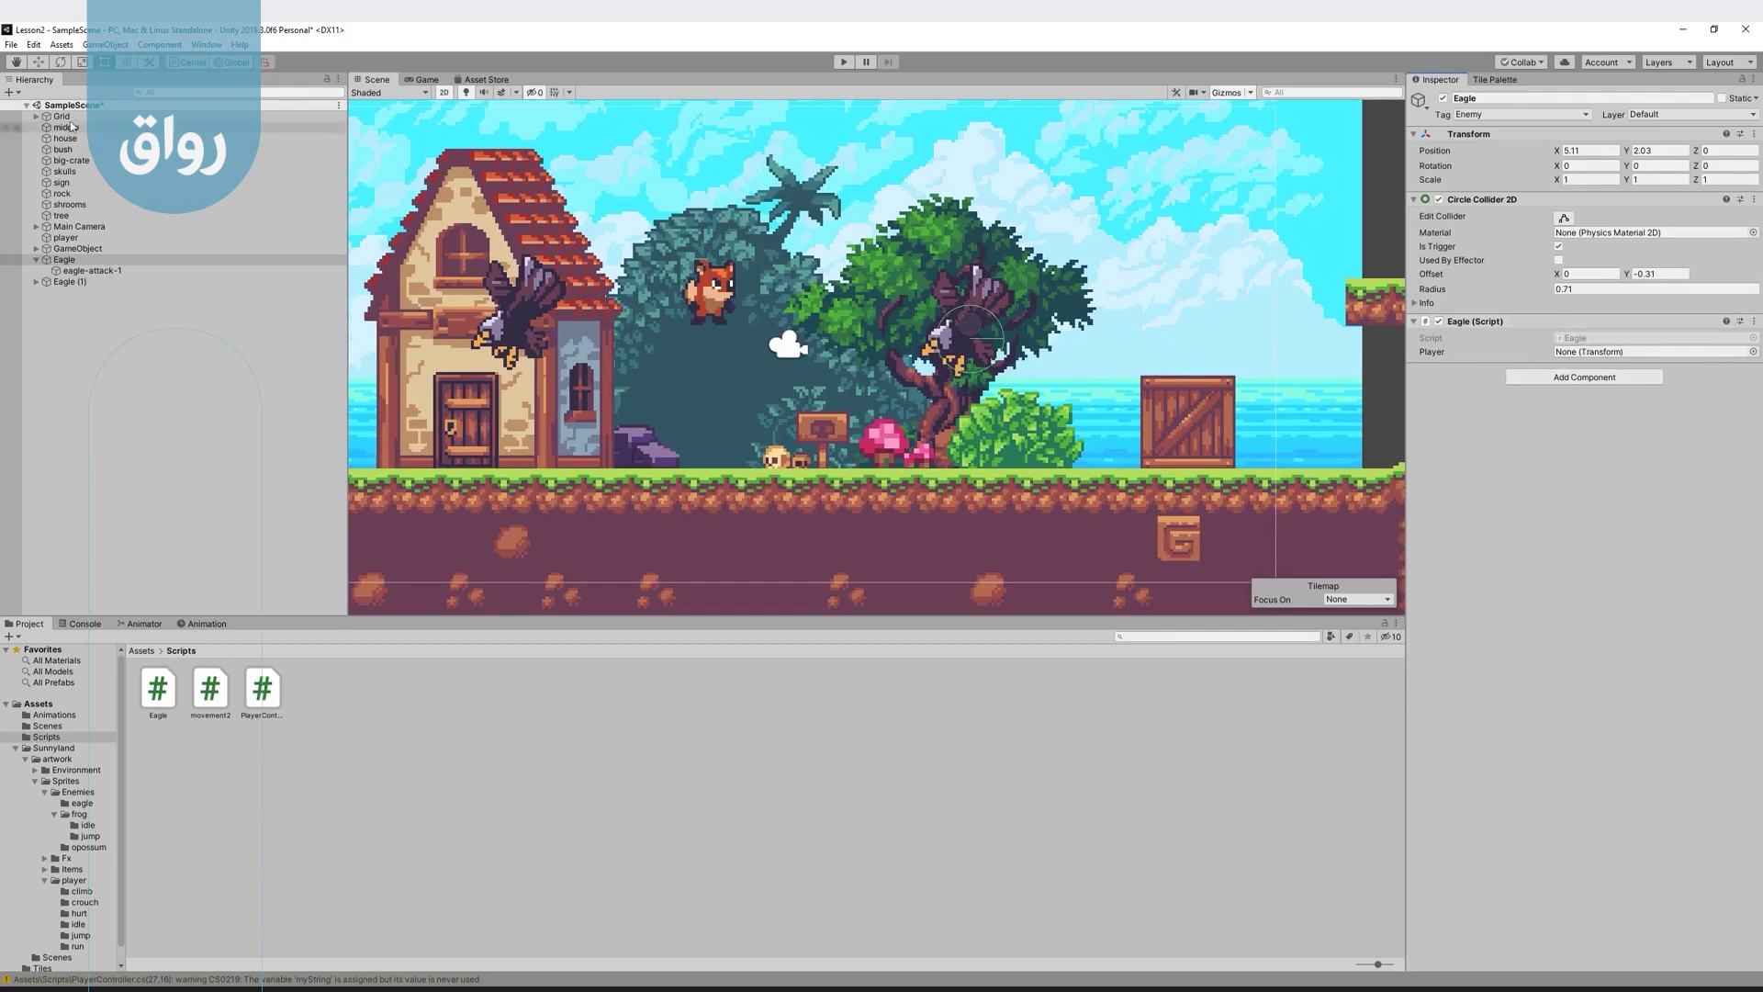
pyautogui.moveTo(67, 243); pyautogui.dragTo(1595, 360)
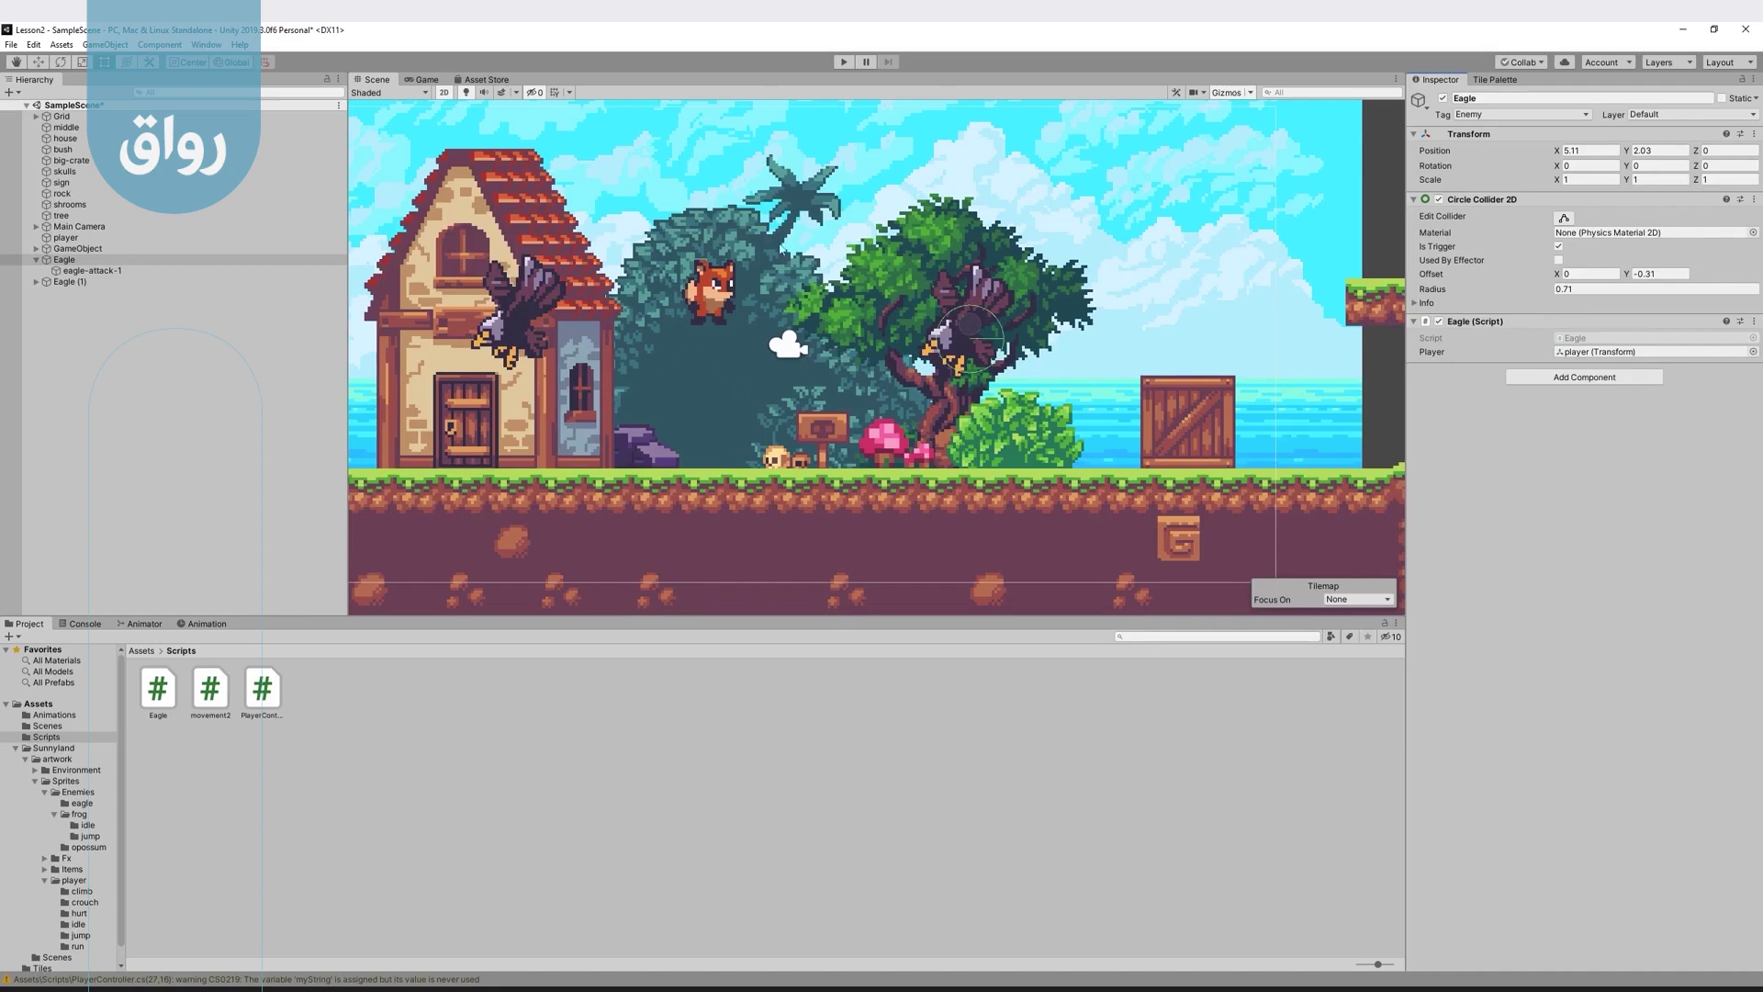
pyautogui.moveTo(265, 955)
pyautogui.click(190, 952)
# - Start an if condition in Update() with player.position.x
pyautogui.click(261, 464)
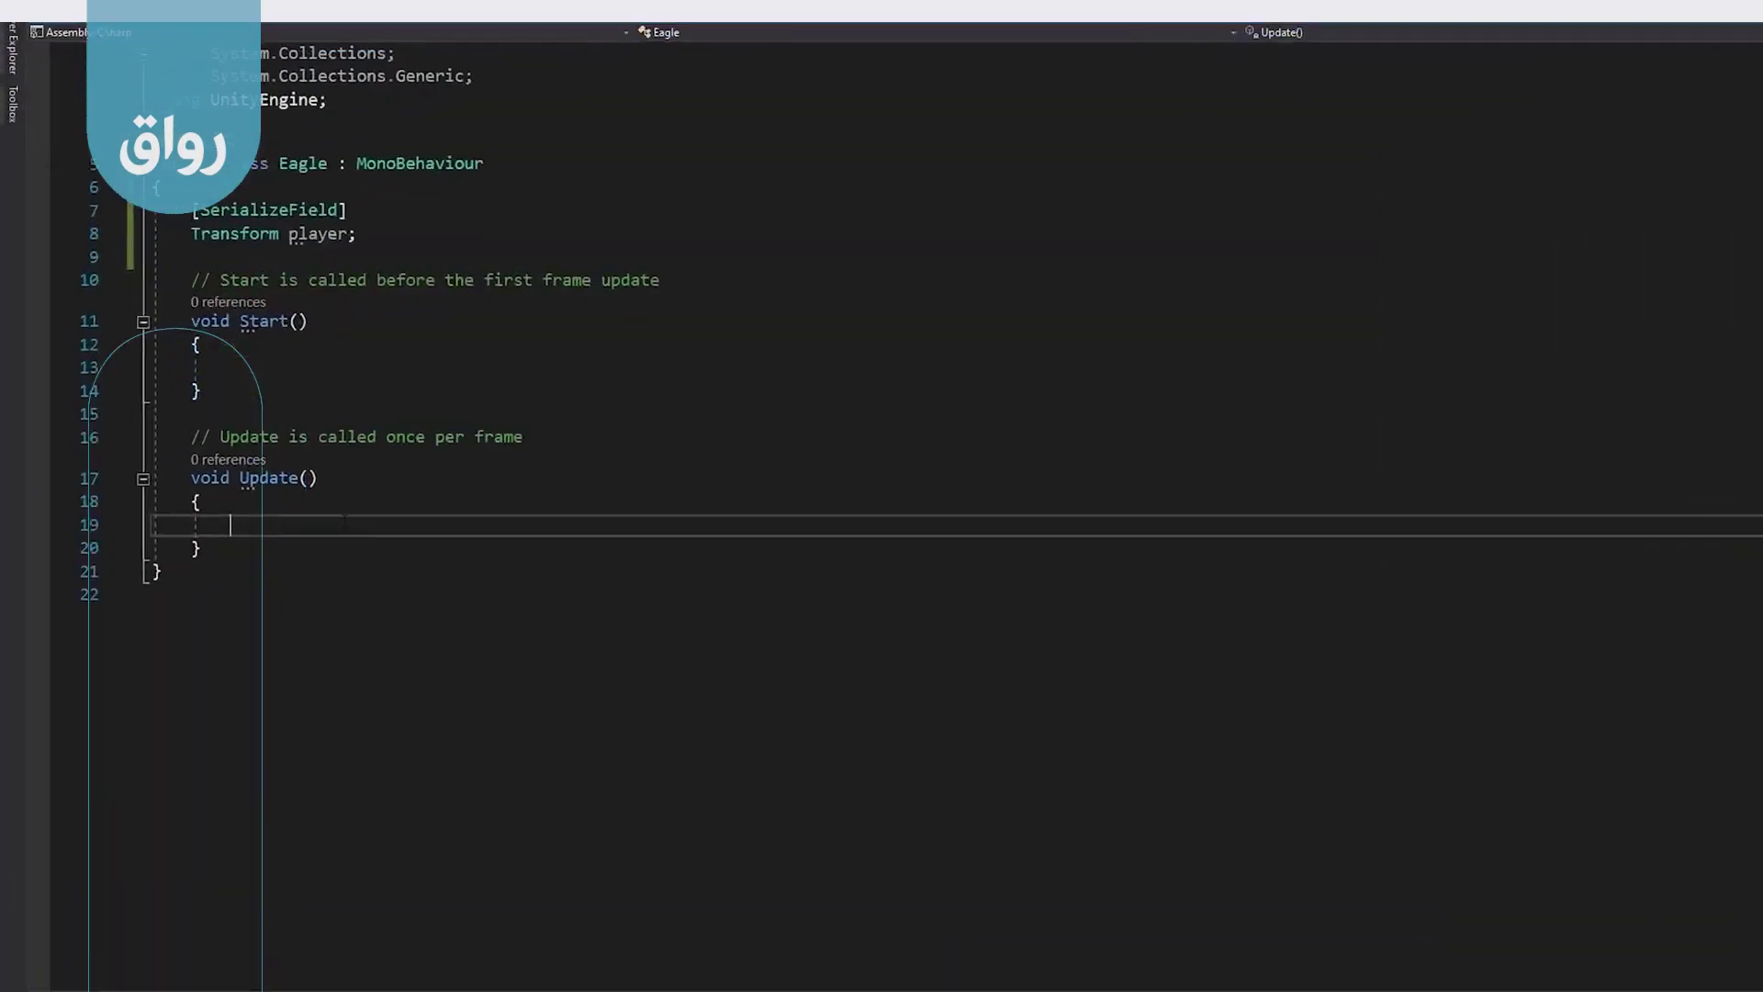
pyautogui.write('if (')
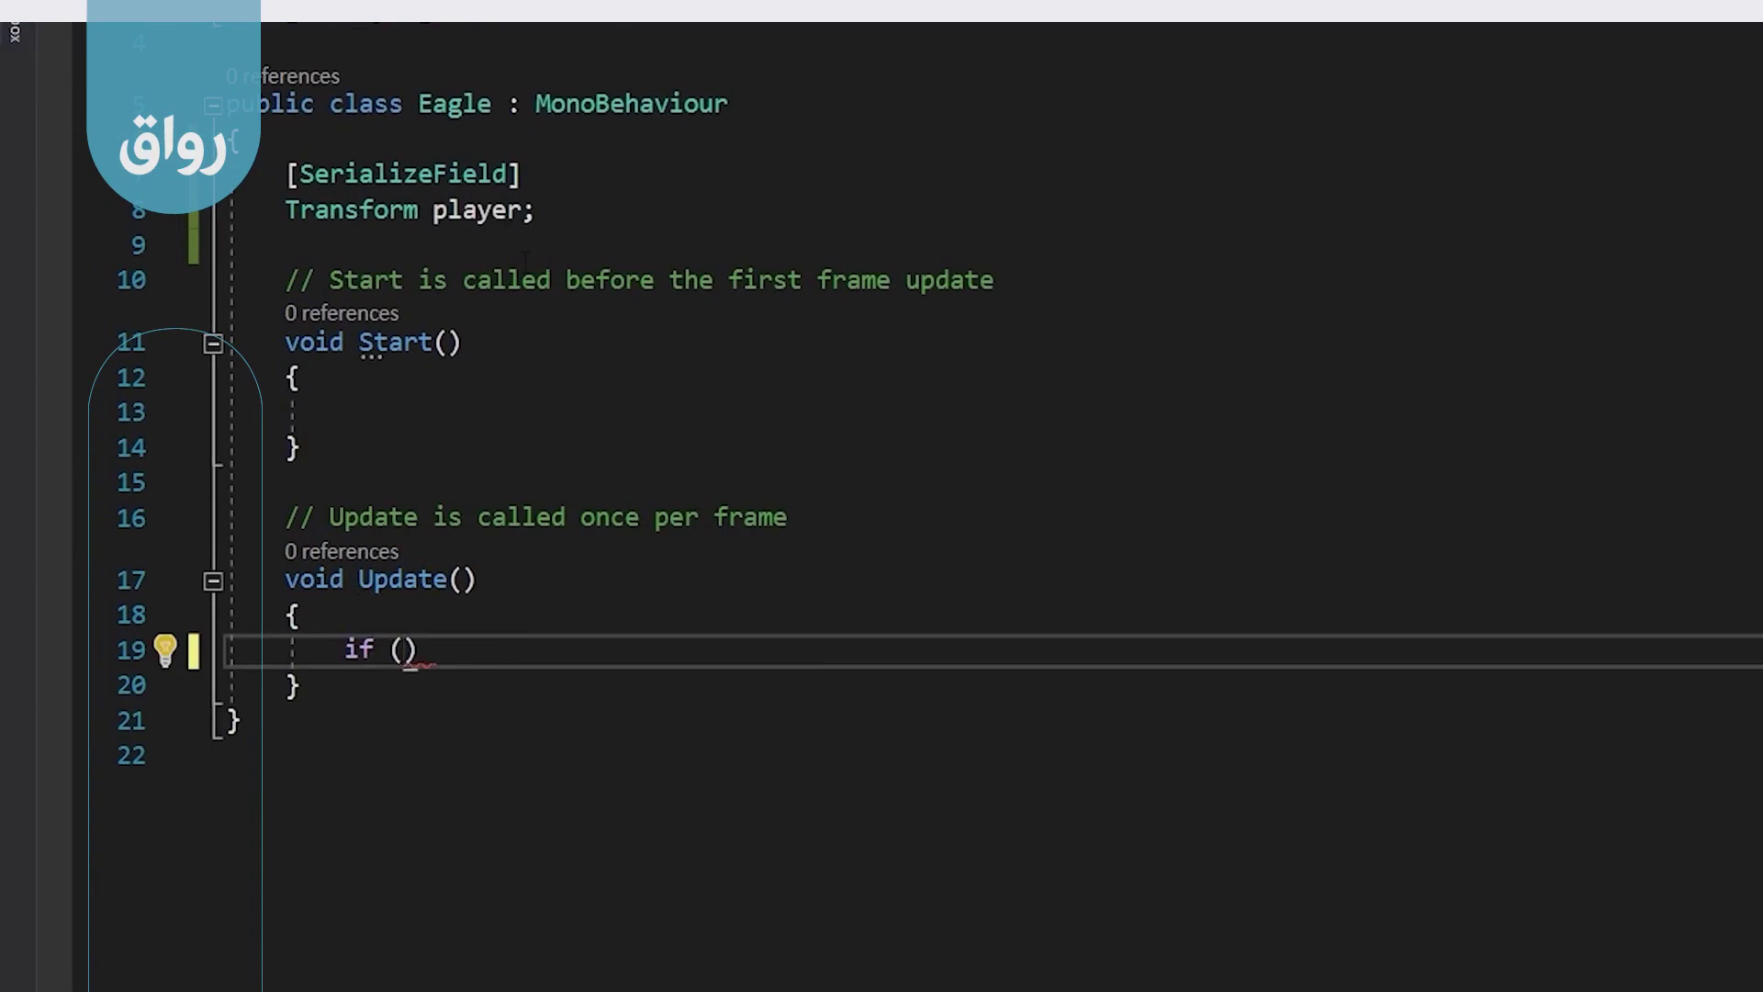
pyautogui.doubleClick(514, 211)
pyautogui.hotkey('ctrl', 'c')
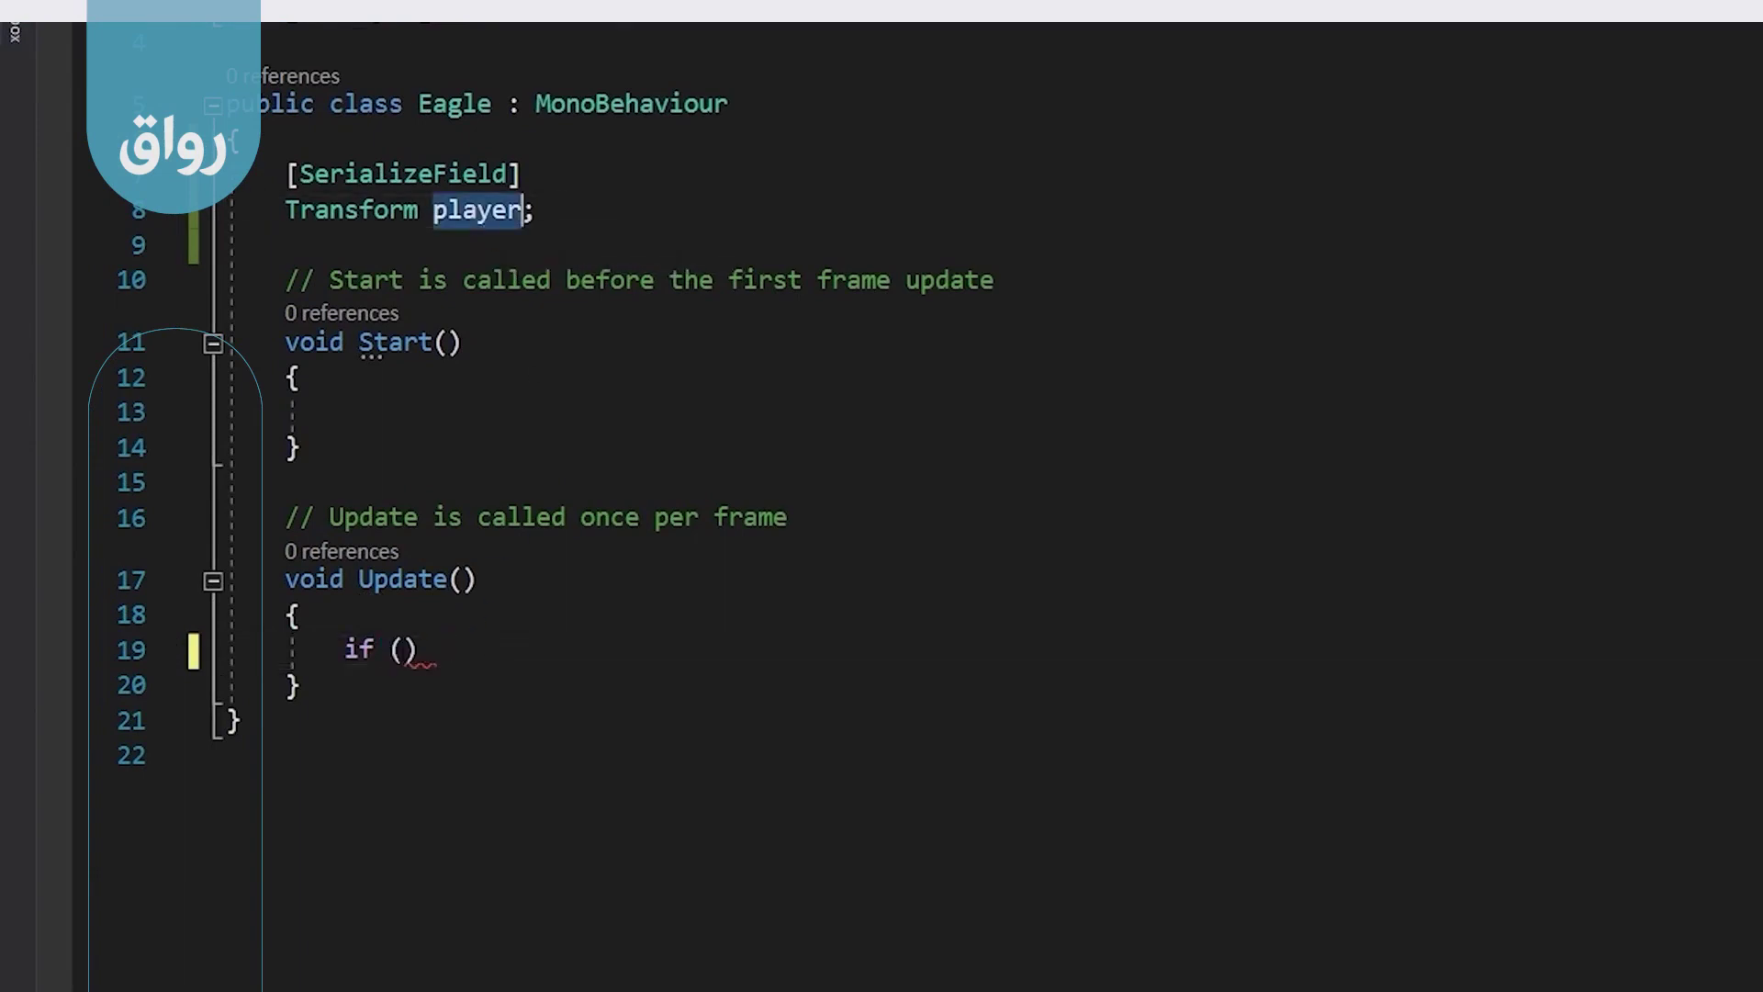
pyautogui.click(405, 650)
pyautogui.hotkey('ctrl', 'v')
pyautogui.write('.')
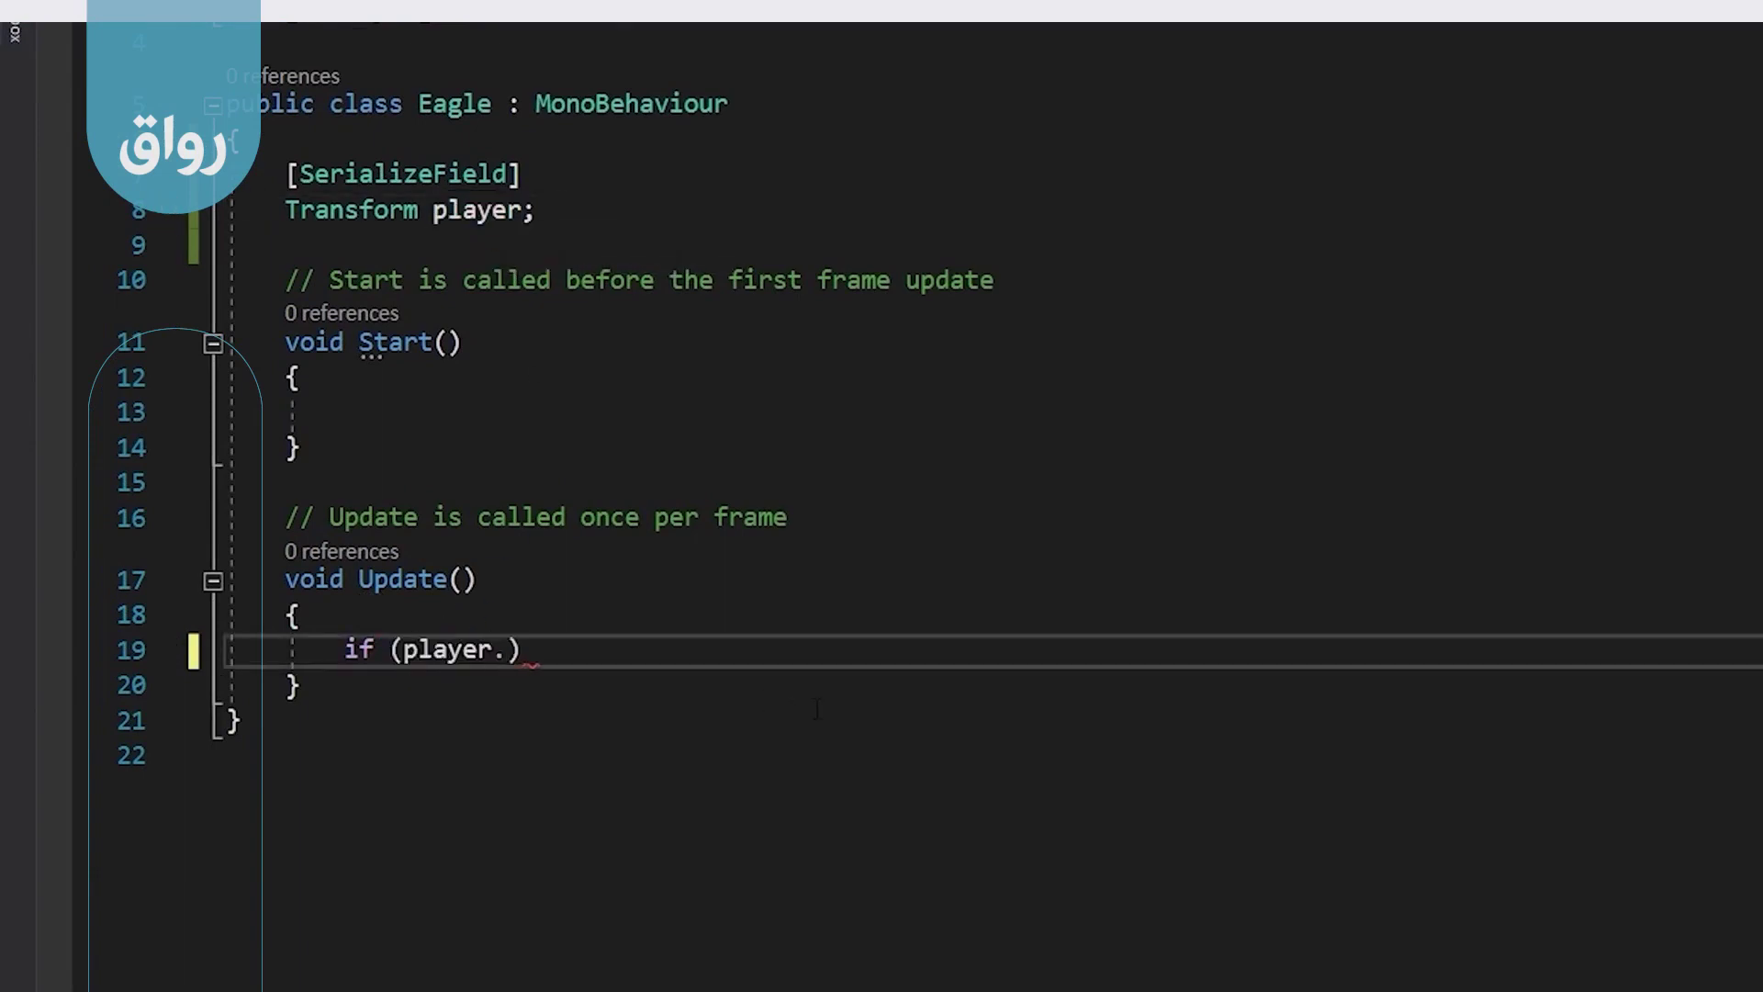
pyautogui.write('po')
pyautogui.press('Tab')
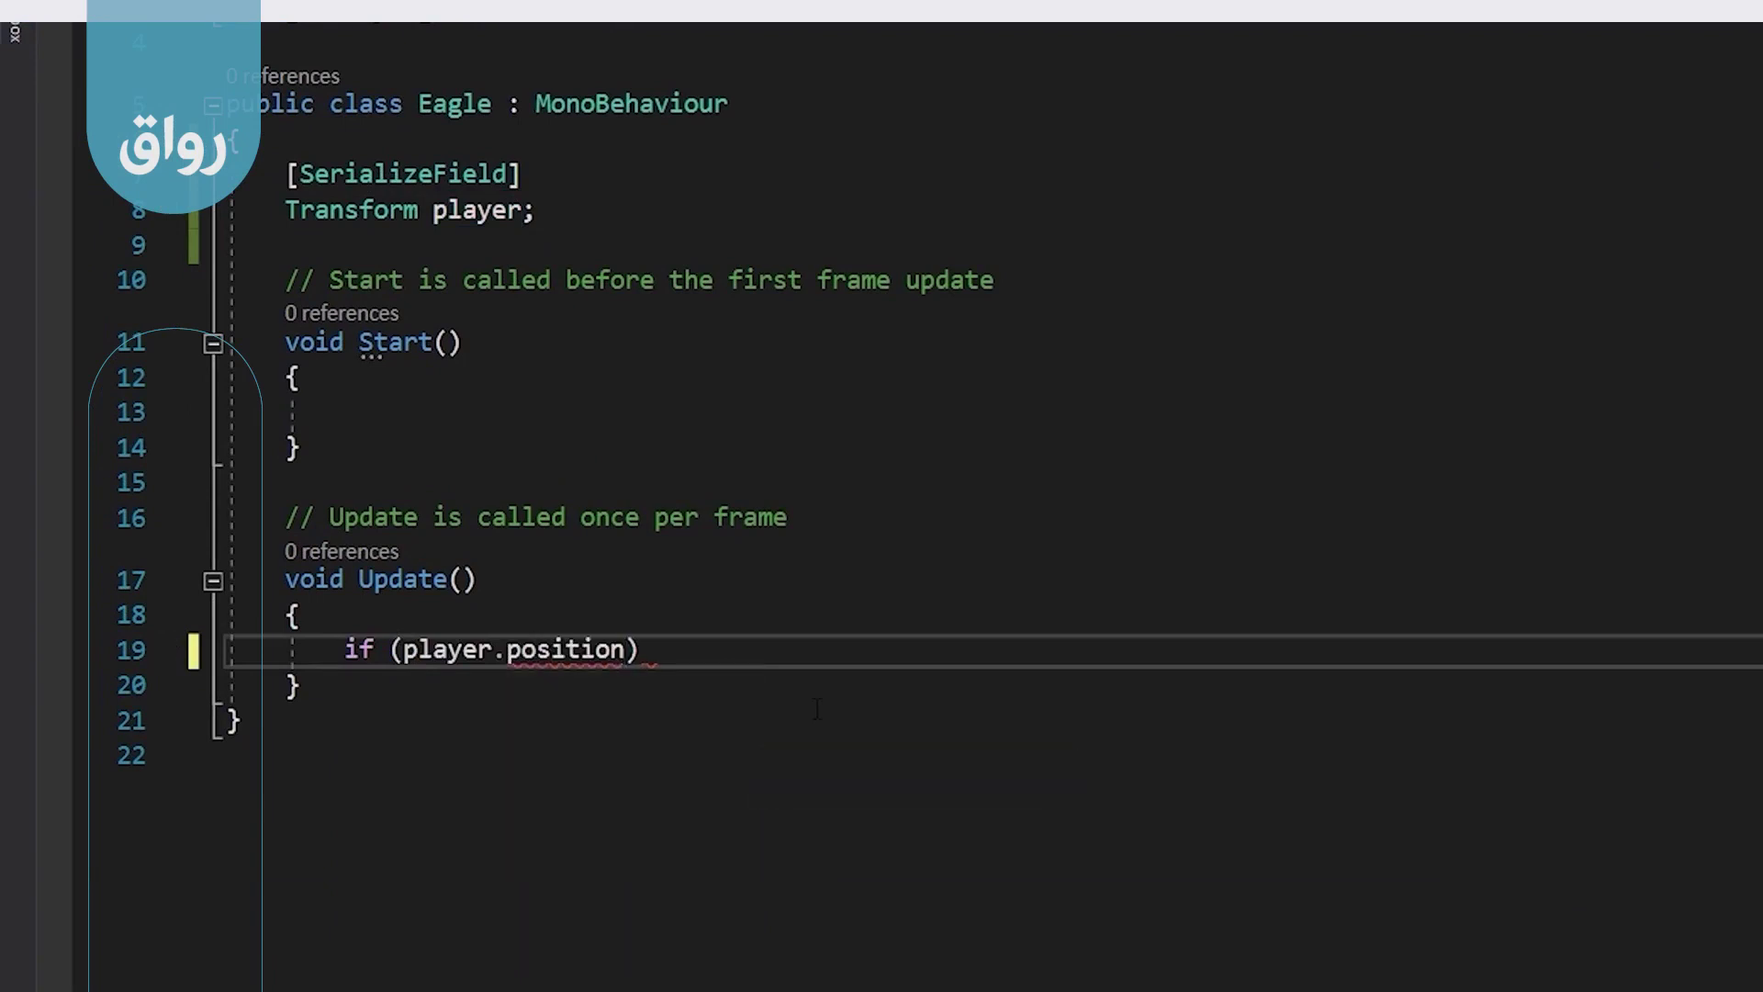
pyautogui.write('.')
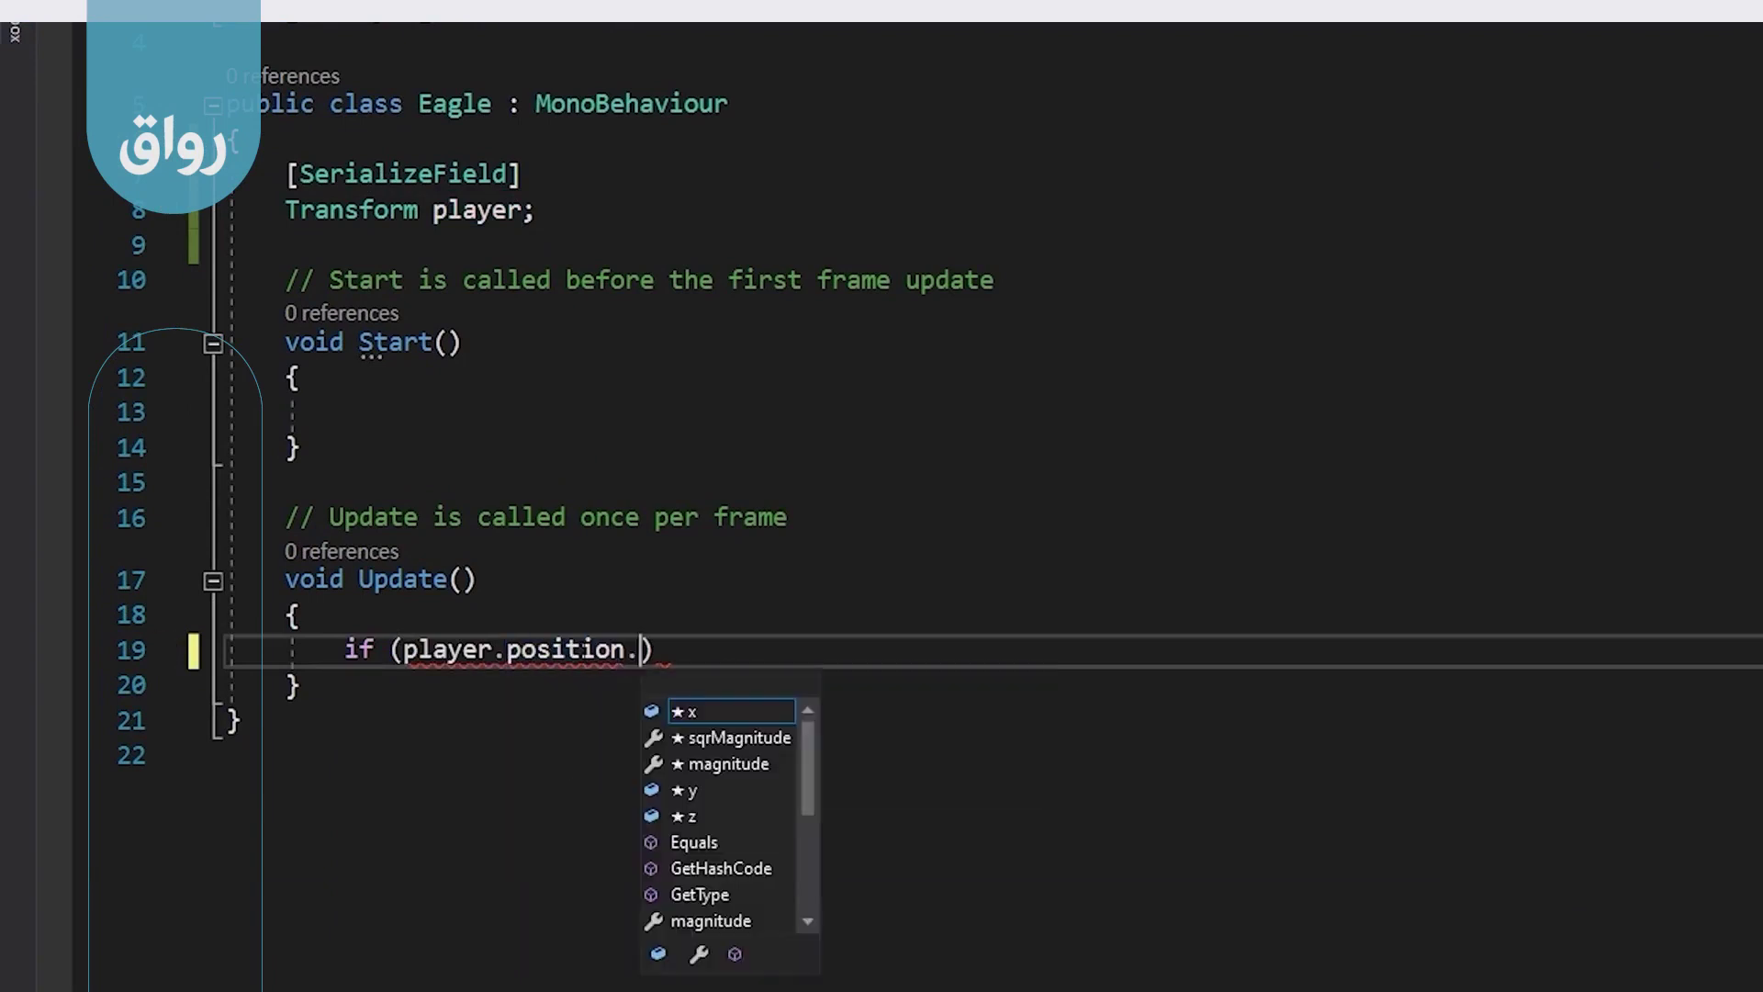
pyautogui.write('x')
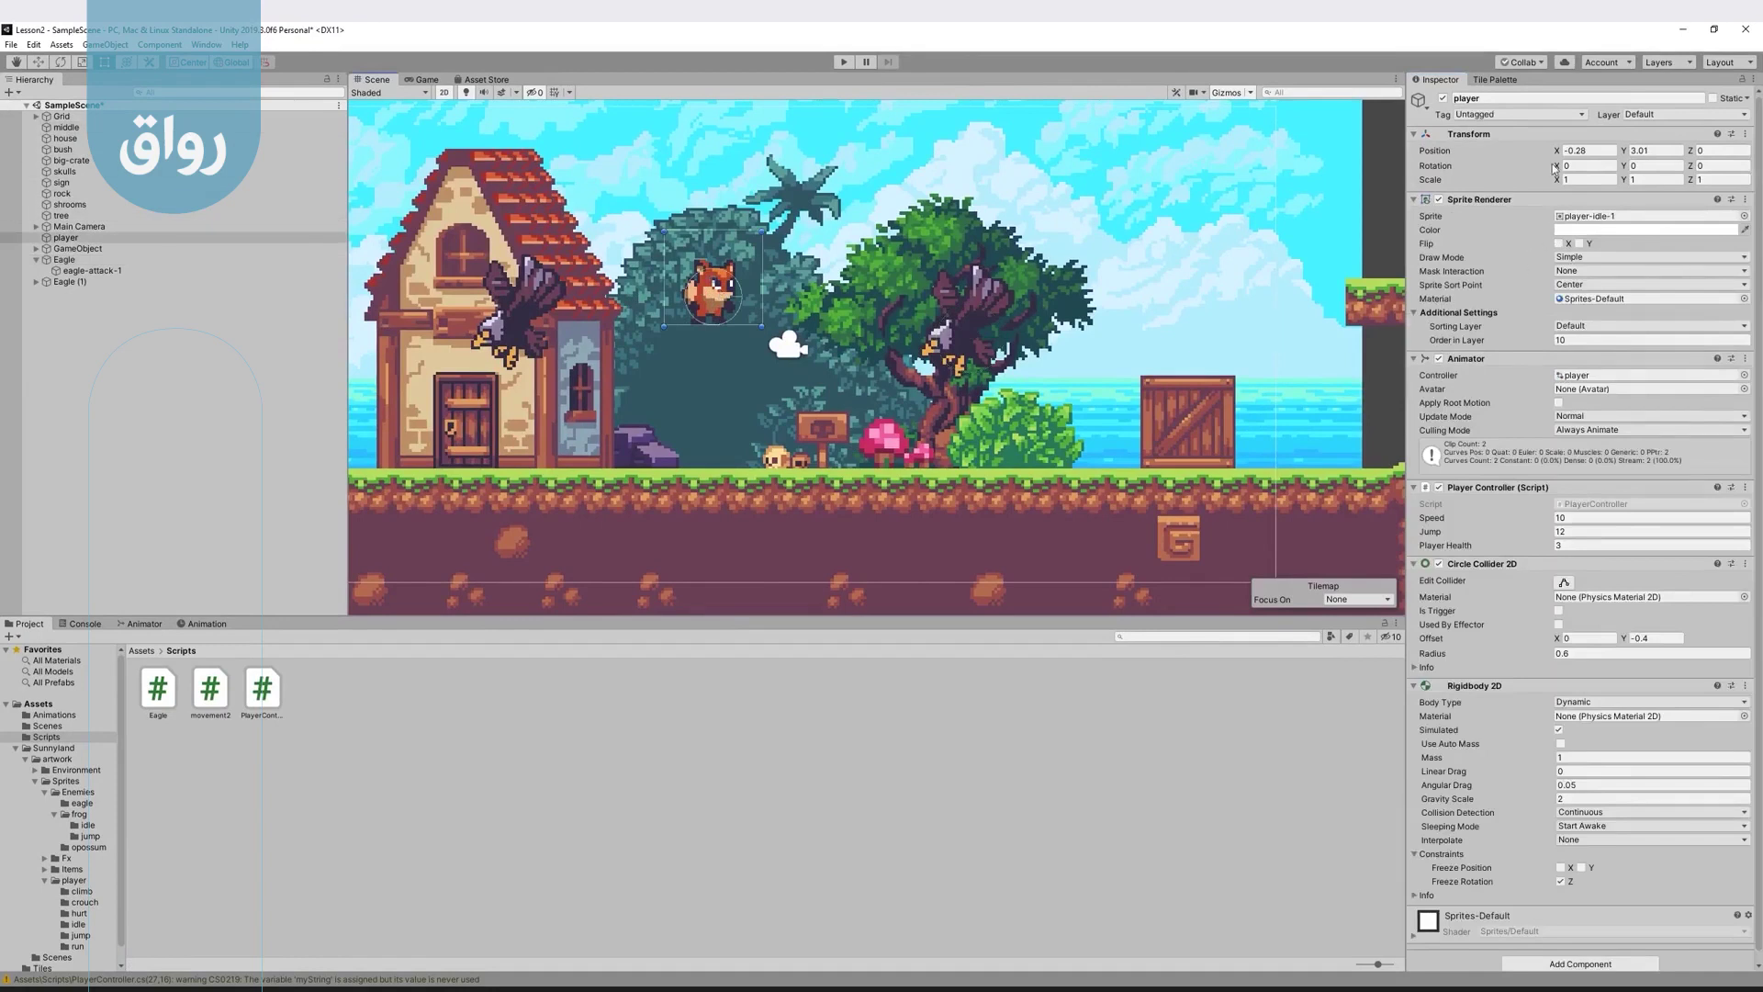
# - Finish the condition as '> transform.position.x' and open a new line beneath it
pyautogui.moveTo(1557, 150)
pyautogui.mouseDown()
pyautogui.moveTo(1757, 170)
pyautogui.moveTo(1572, 178)
pyautogui.mouseUp()
pyautogui.click(153, 957)
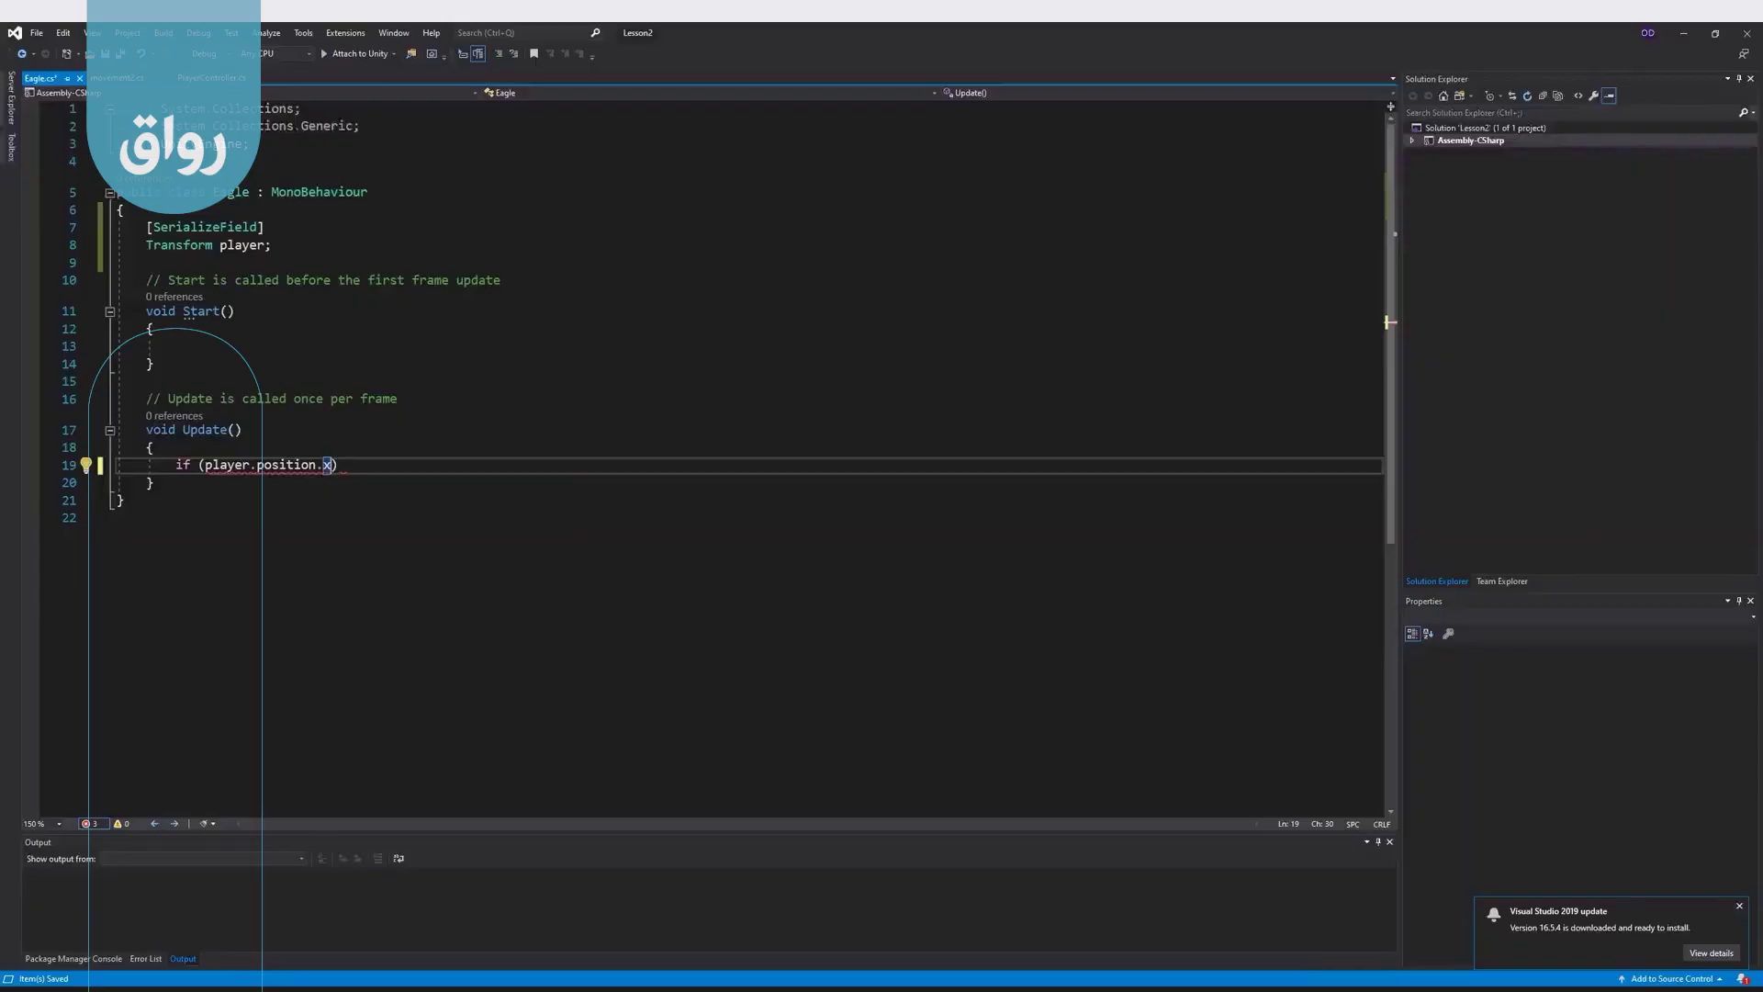
pyautogui.moveTo(206, 463); pyautogui.dragTo(316, 464)
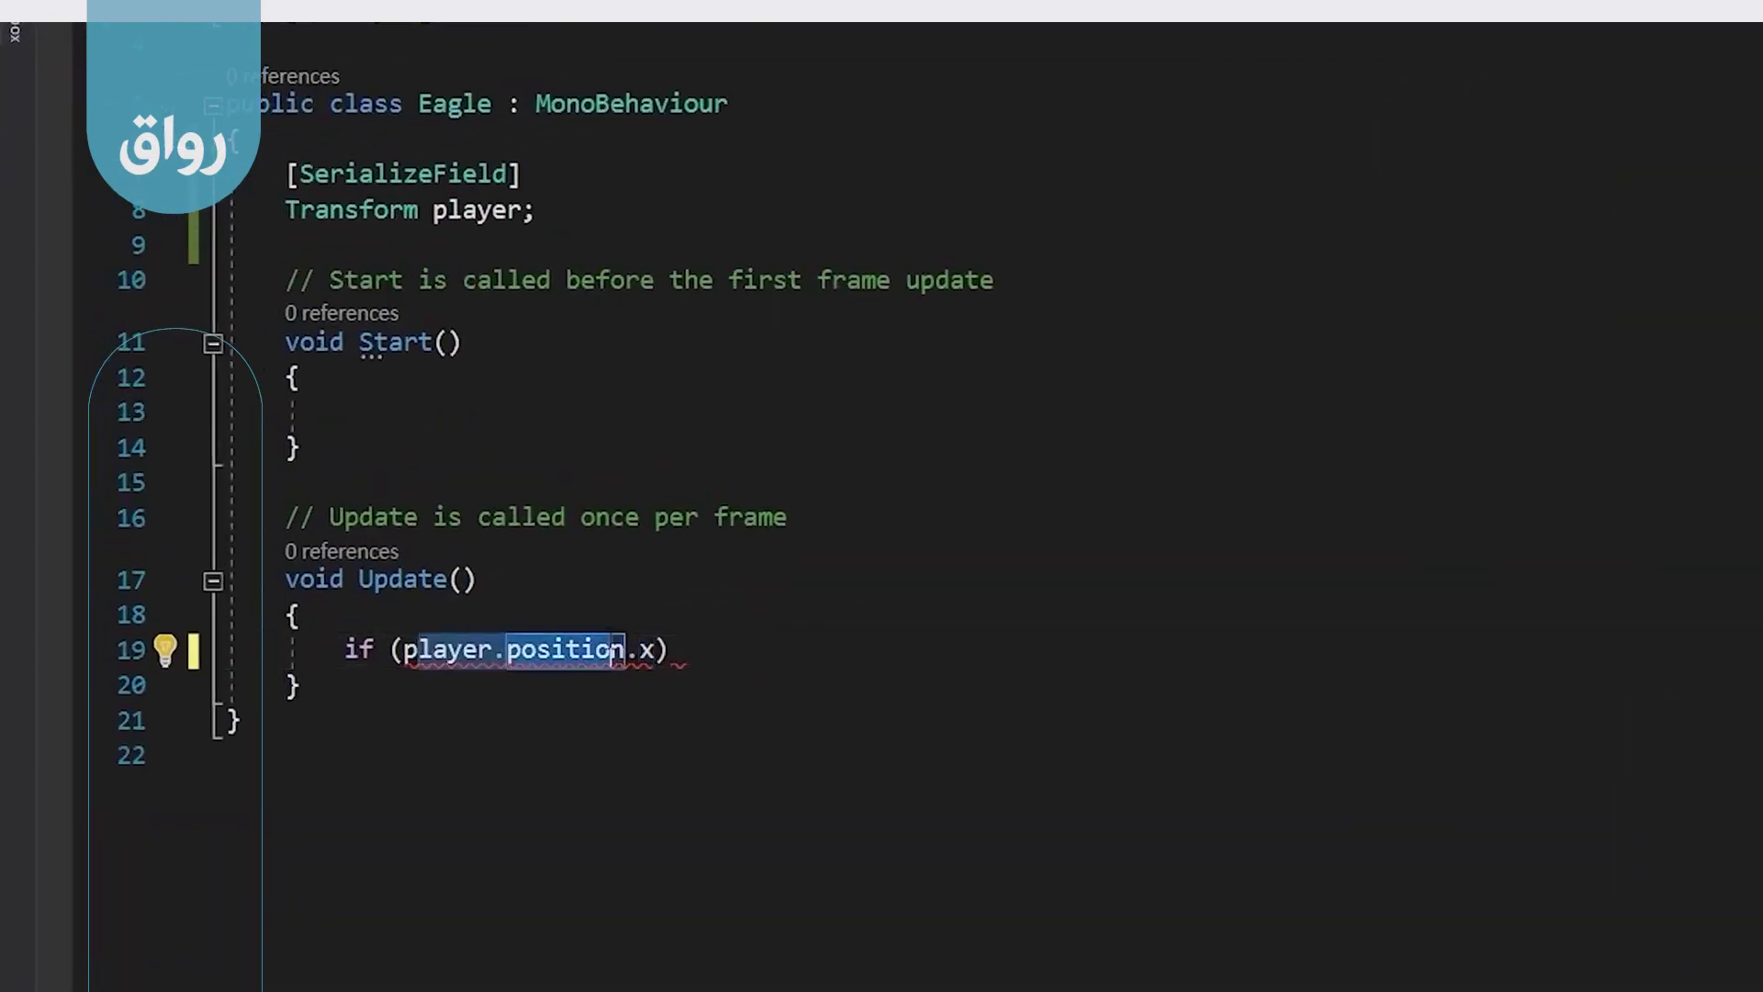
pyautogui.click(657, 650)
pyautogui.write('> ')
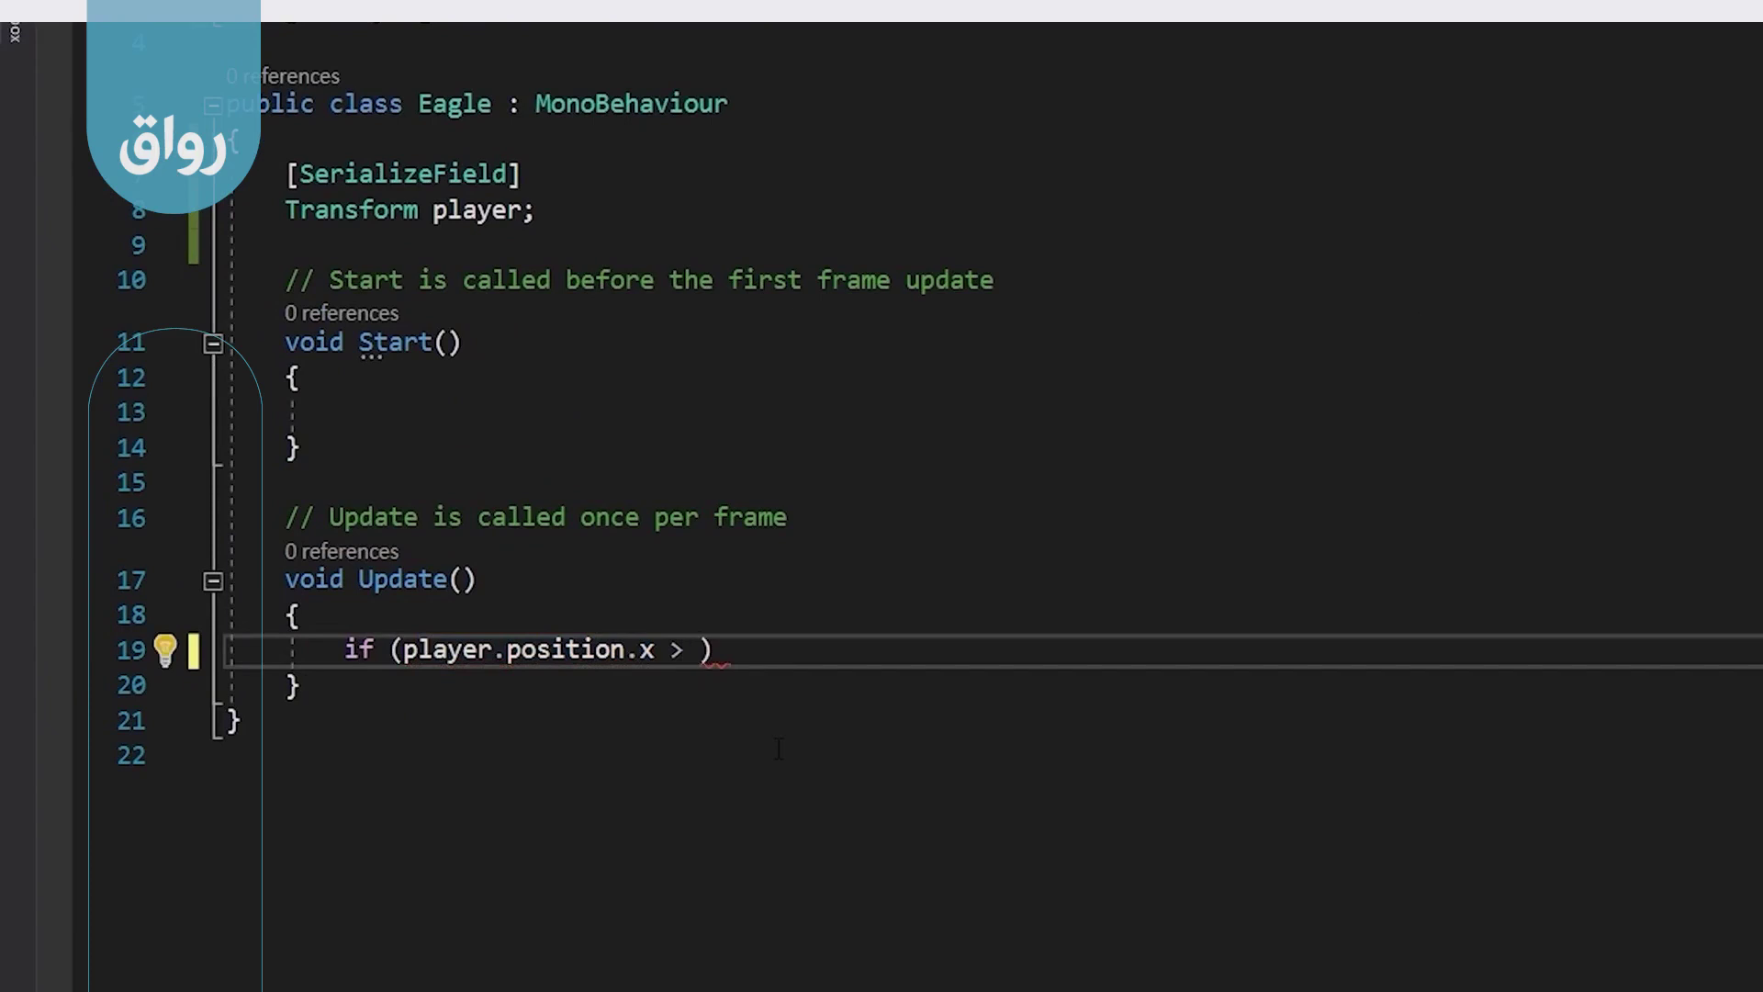
pyautogui.write('tra')
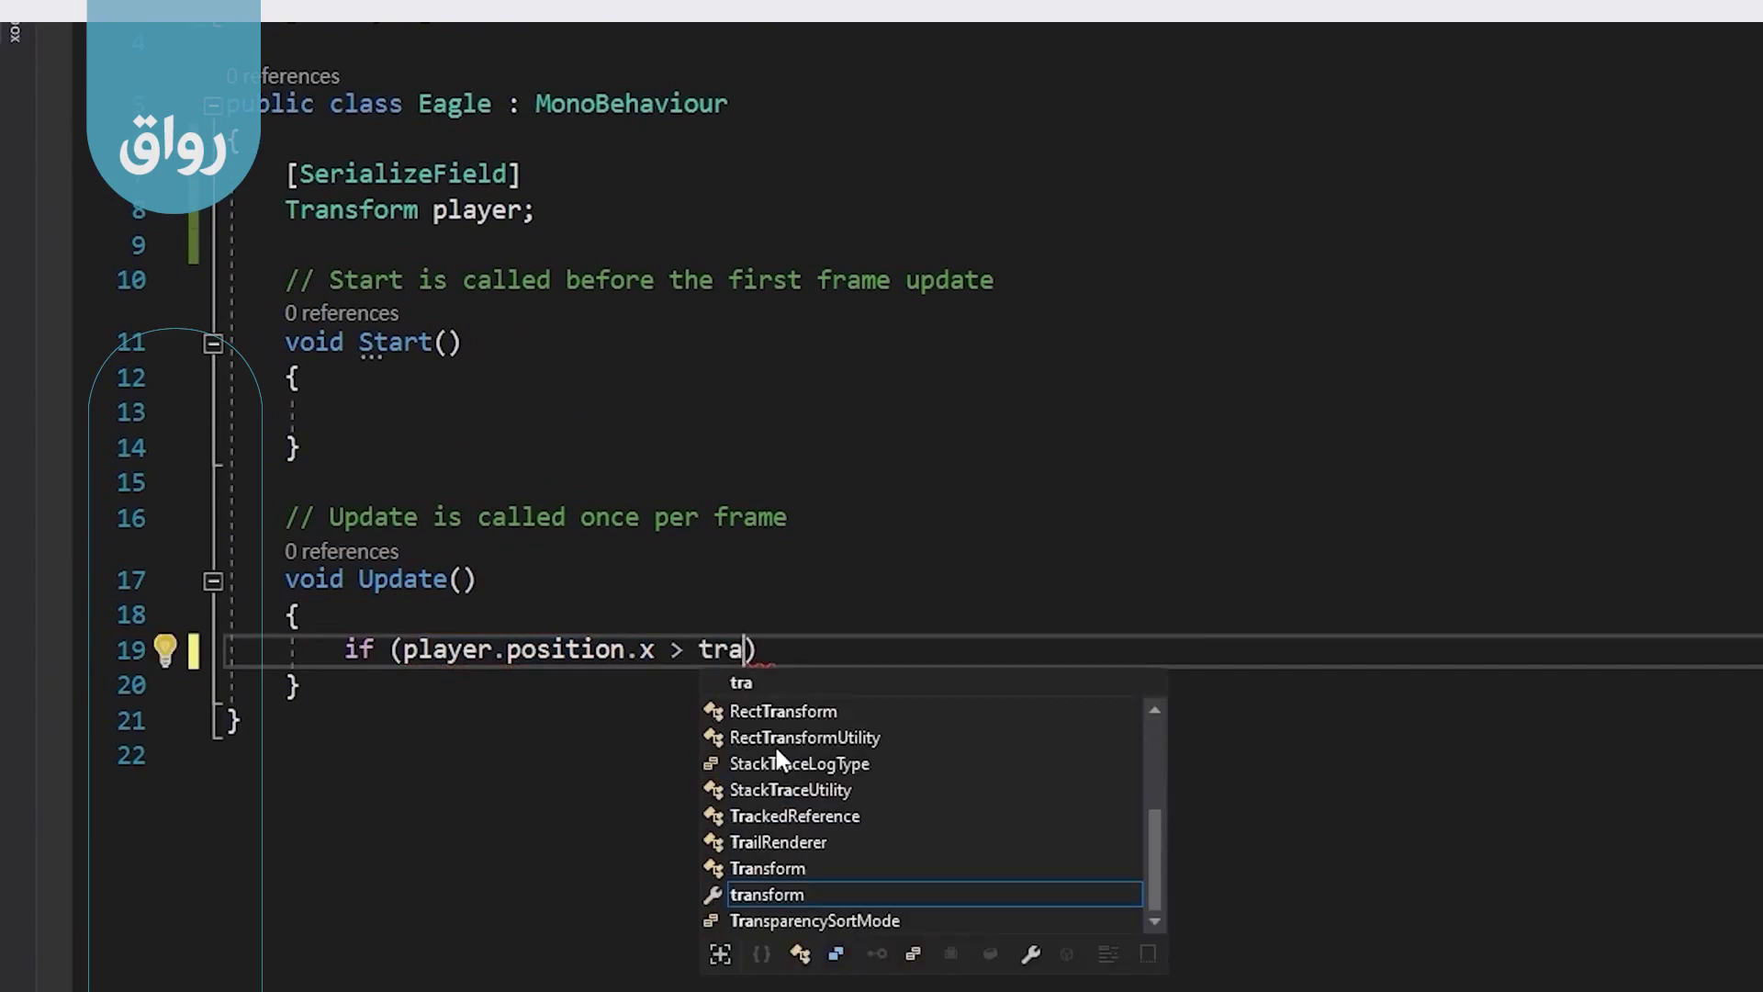
pyautogui.press('Tab')
pyautogui.write('.pos')
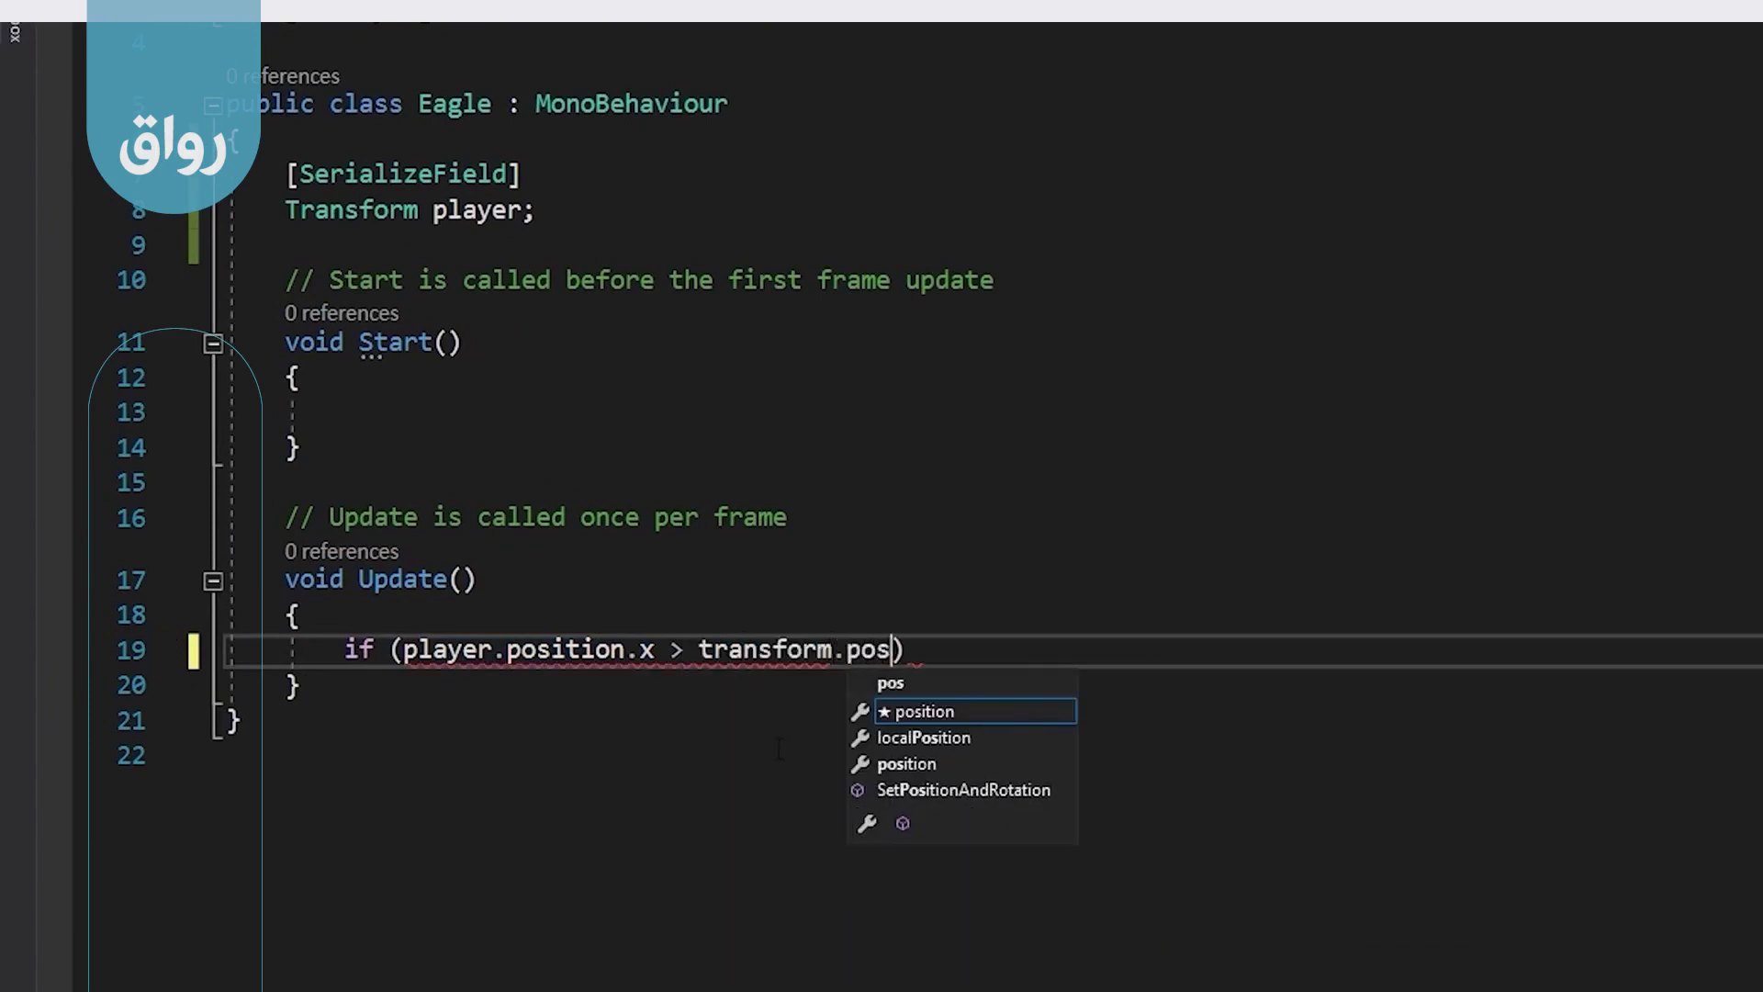
pyautogui.press('Tab')
pyautogui.write('.x')
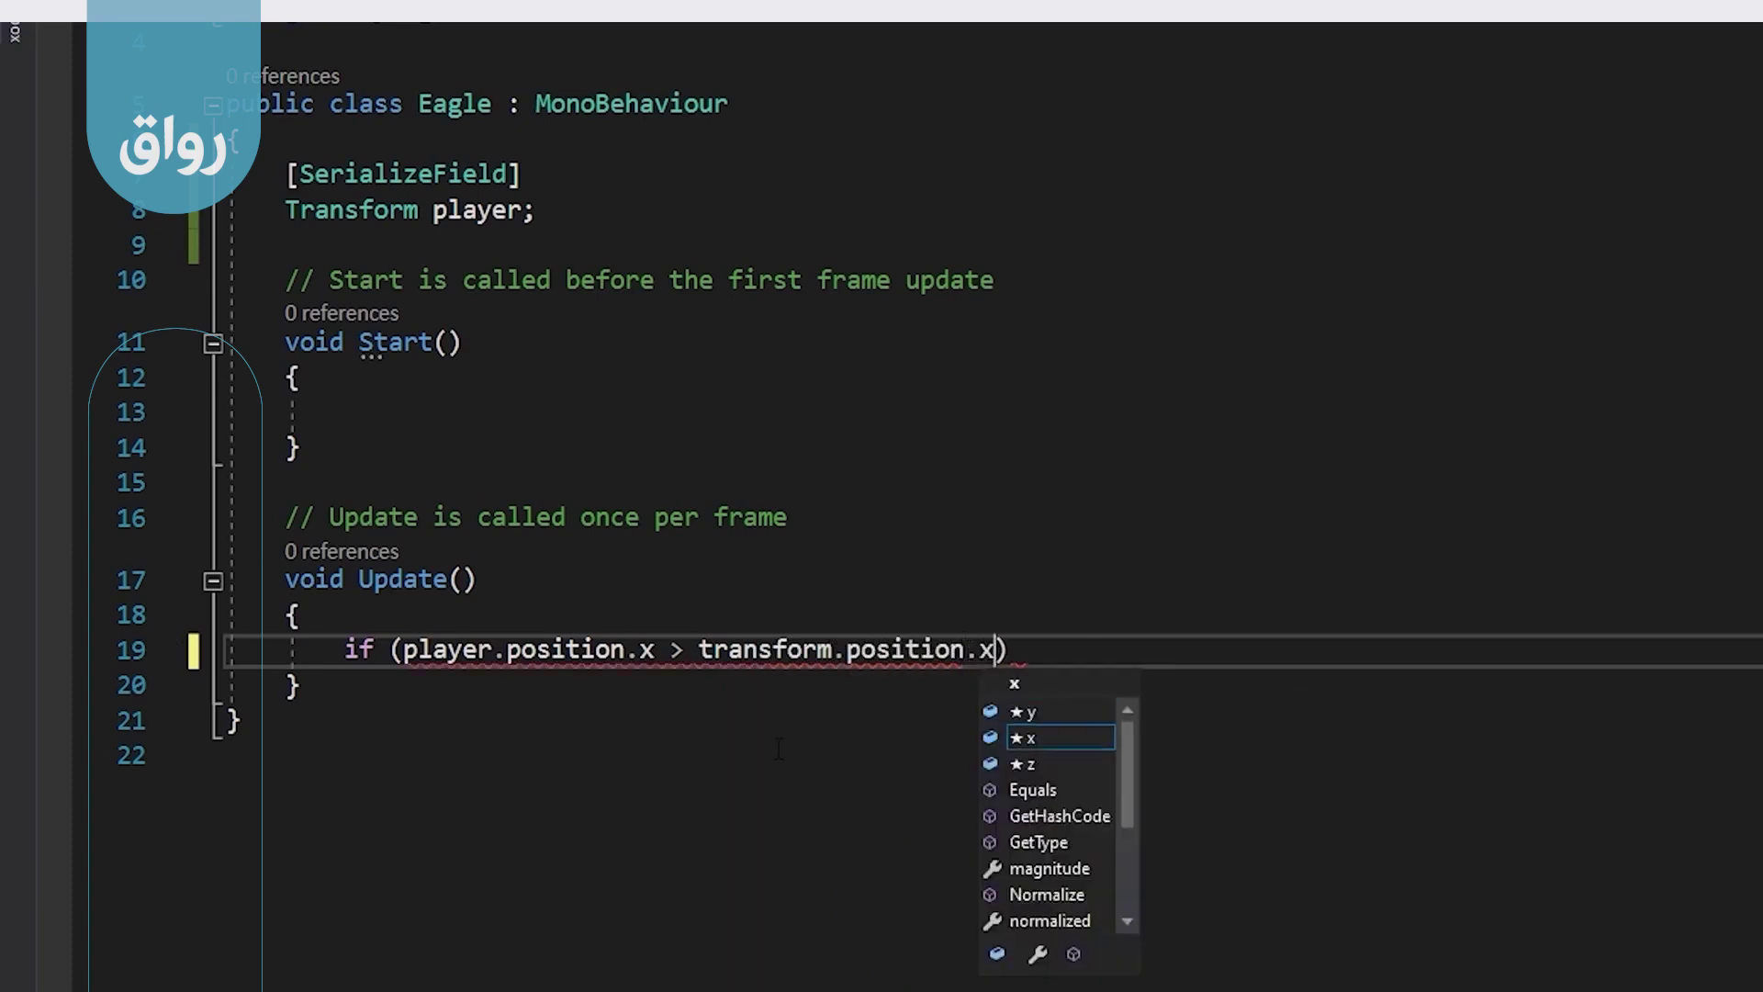
pyautogui.press('Escape')
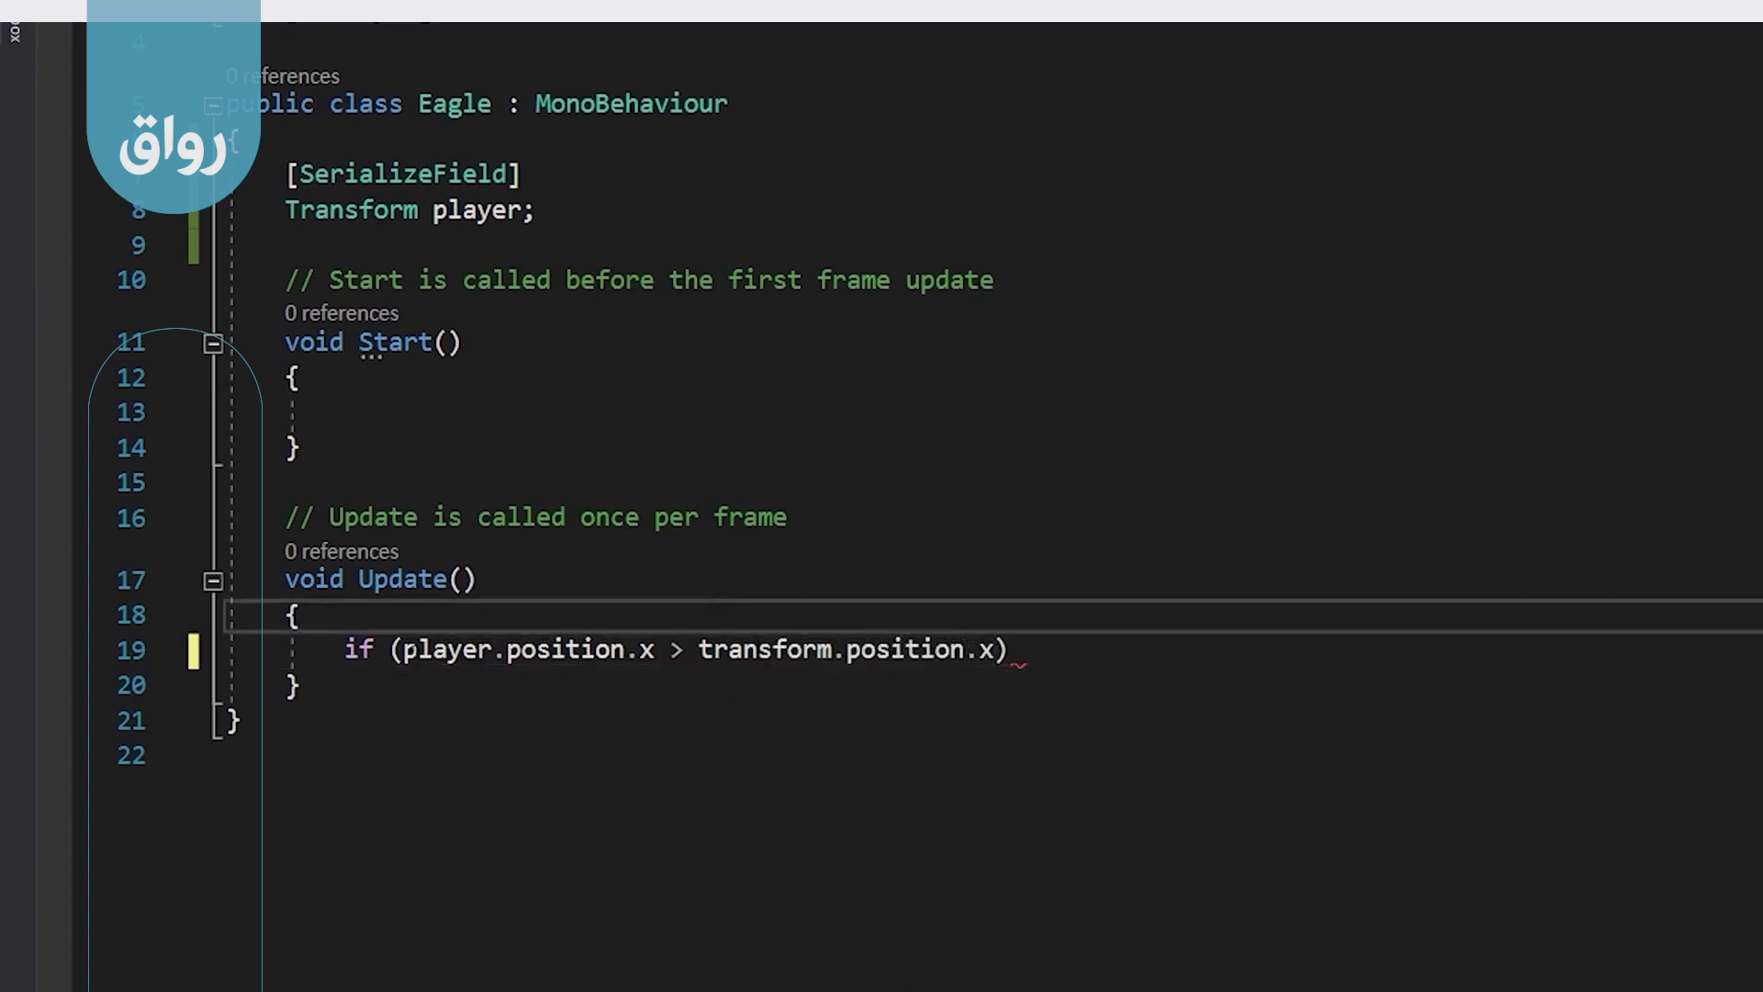
pyautogui.moveTo(389, 649); pyautogui.dragTo(656, 650)
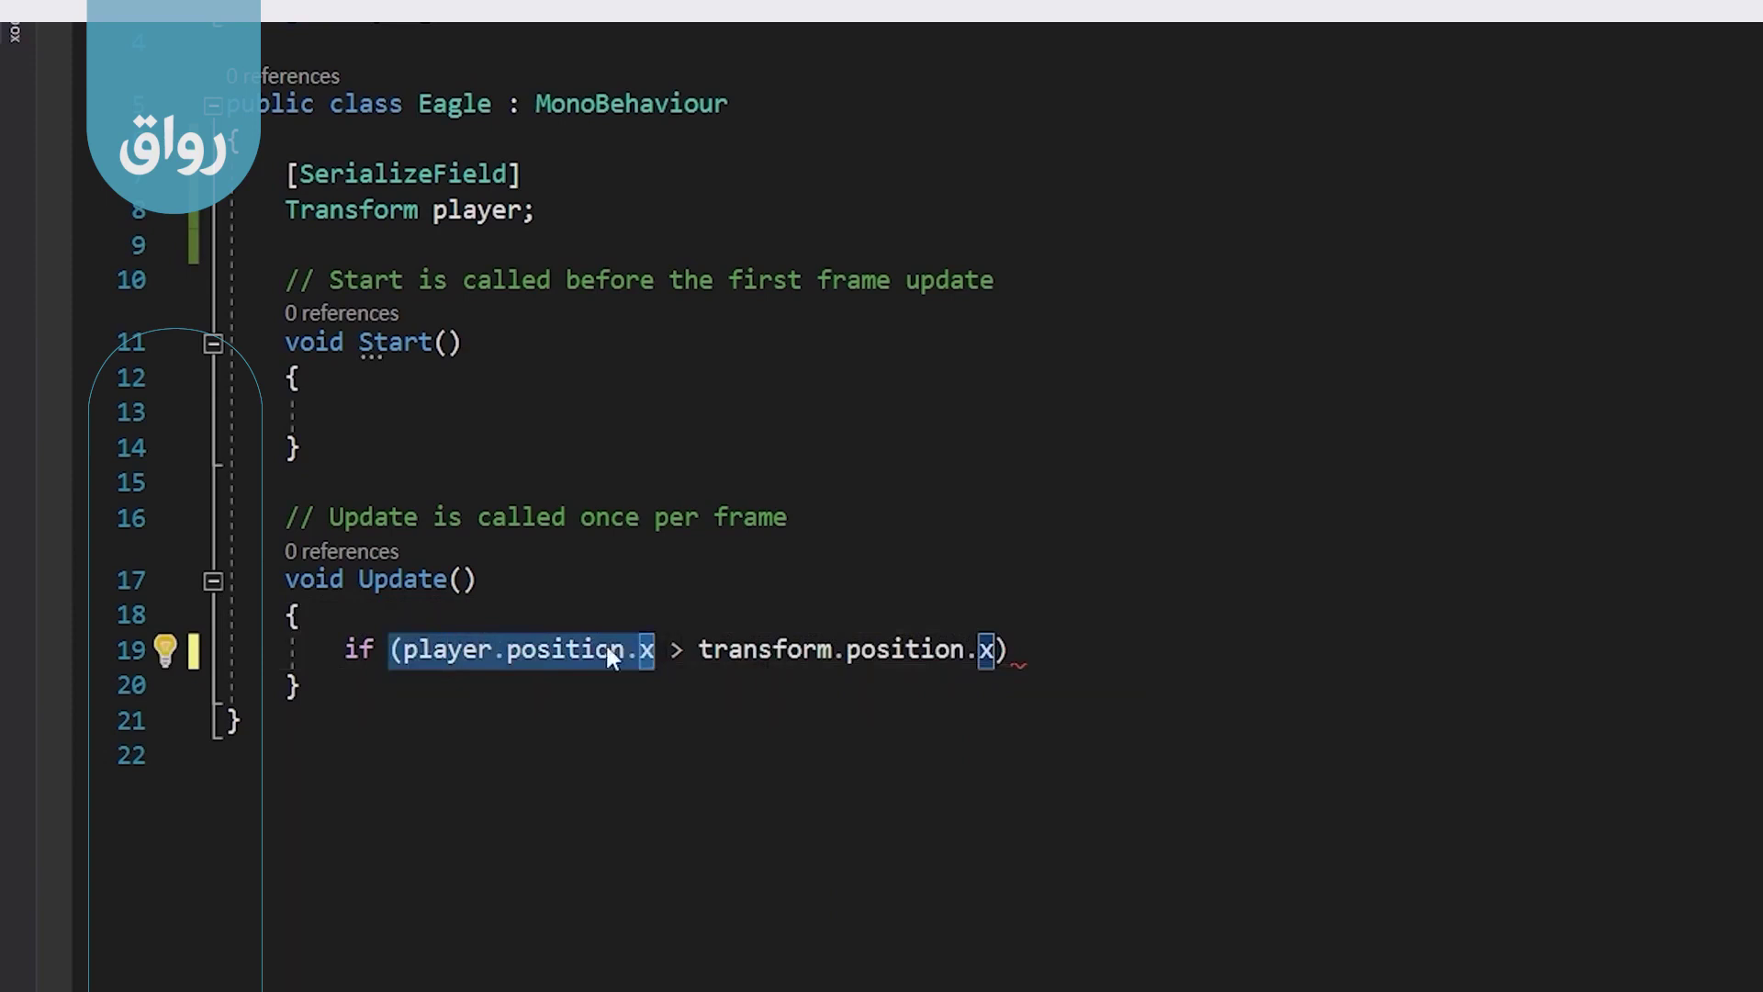
pyautogui.click(1048, 649)
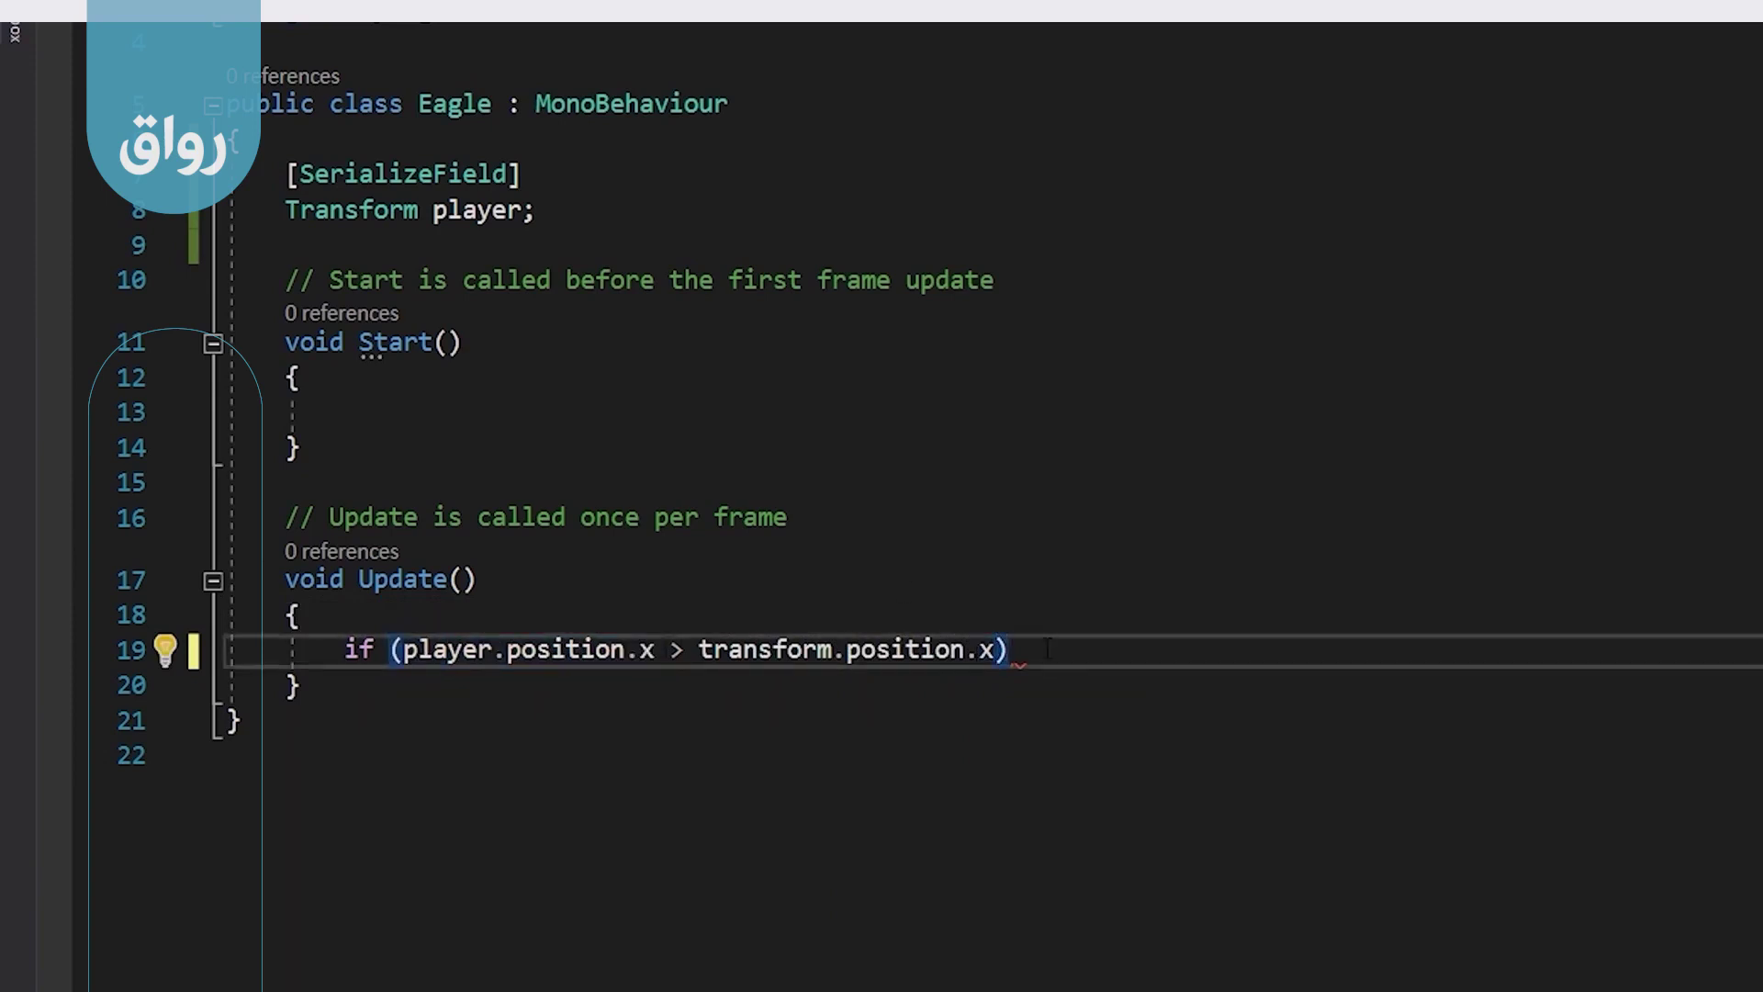
pyautogui.press('Return')
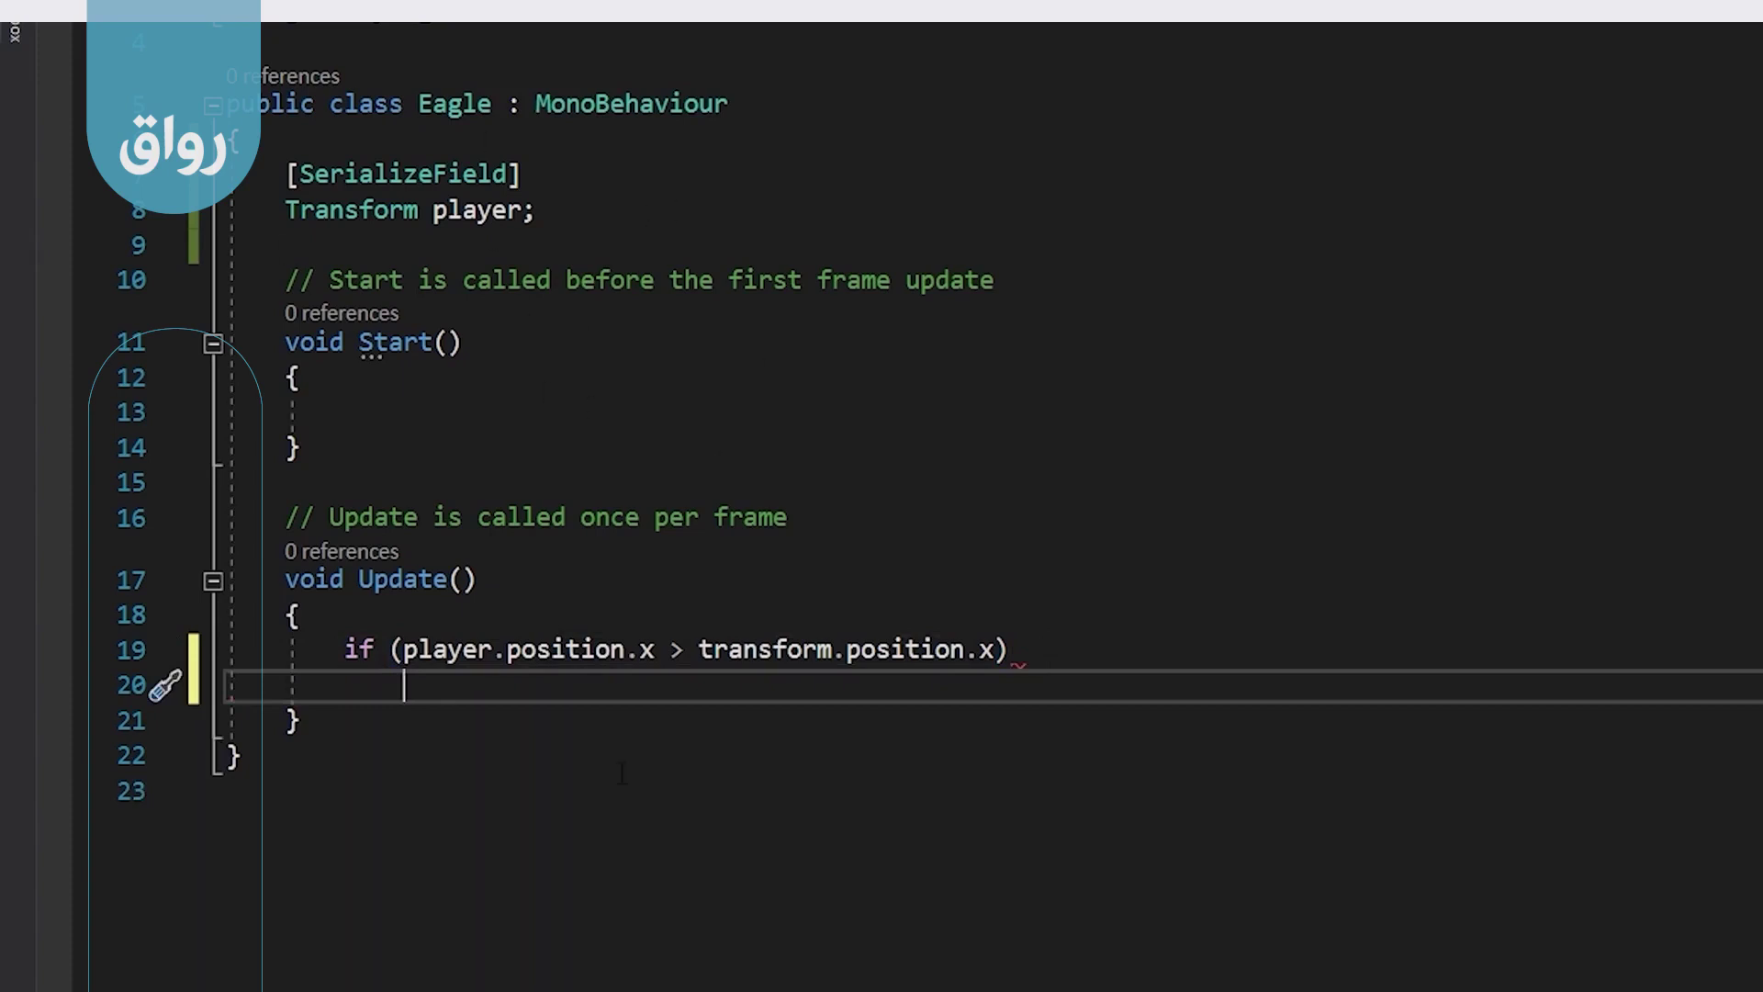
# - Toggle Flip X on the eagle sprite, check Eagle's Player field, then return to Visual Studio
pyautogui.click(152, 926)
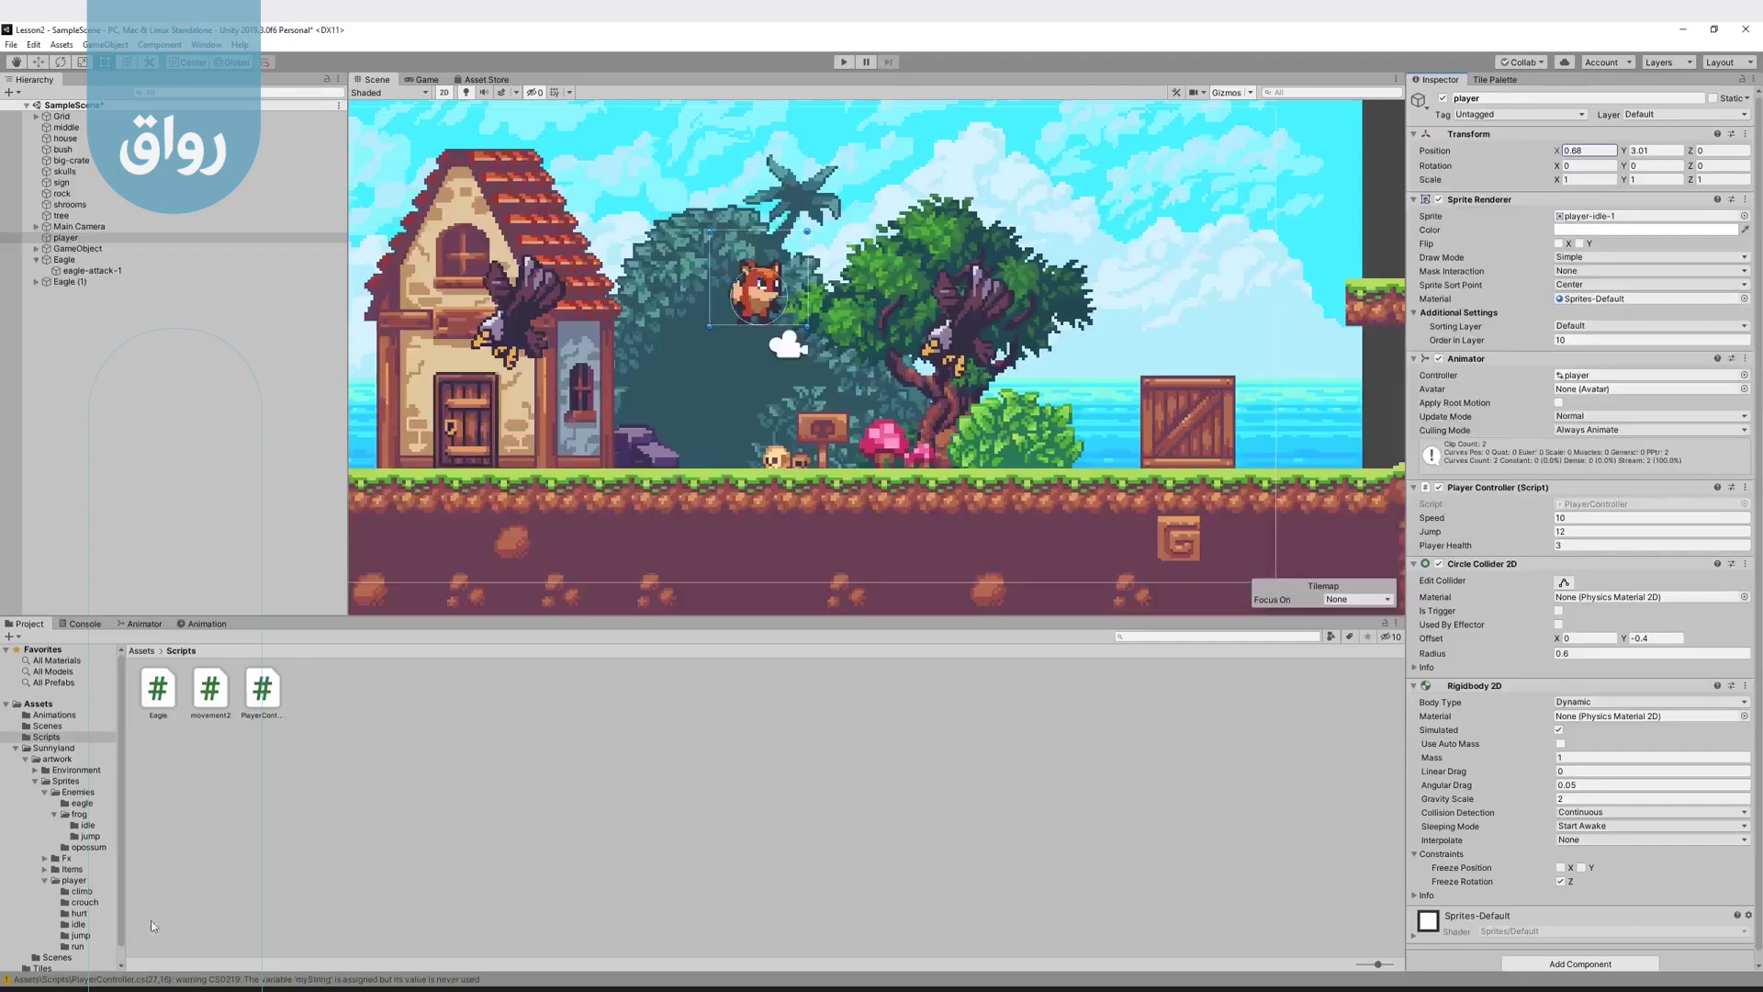
pyautogui.click(937, 368)
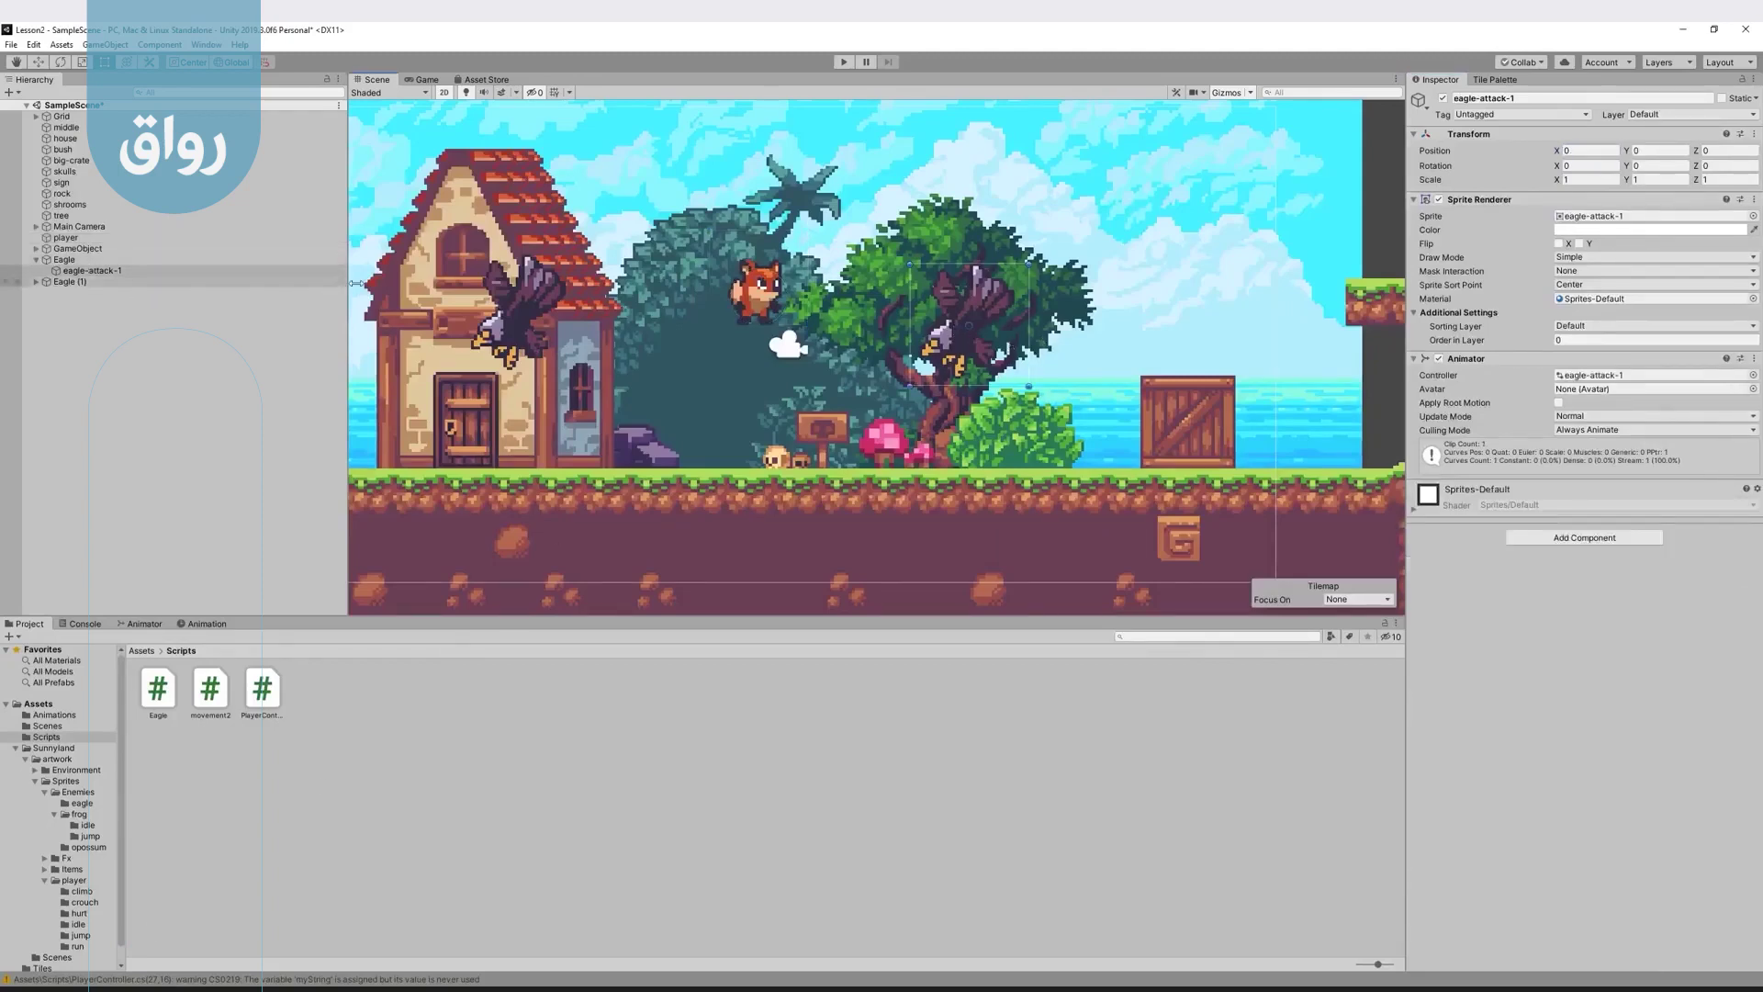
pyautogui.click(1560, 245)
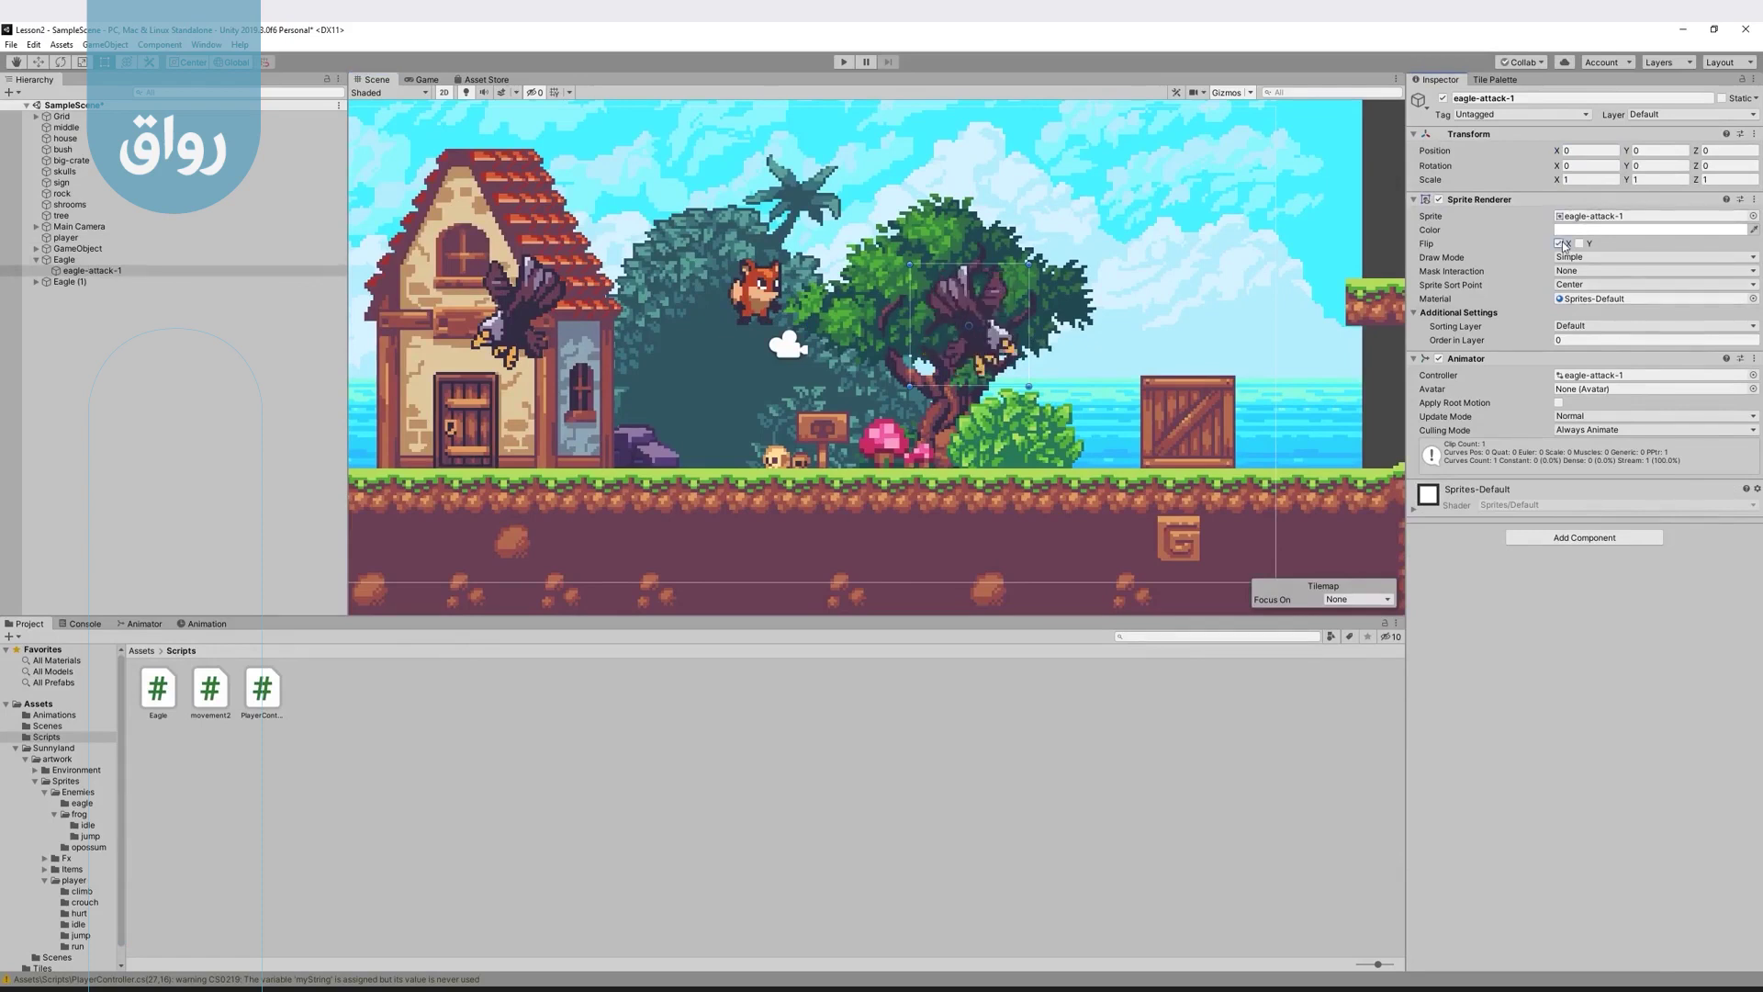
pyautogui.click(60, 260)
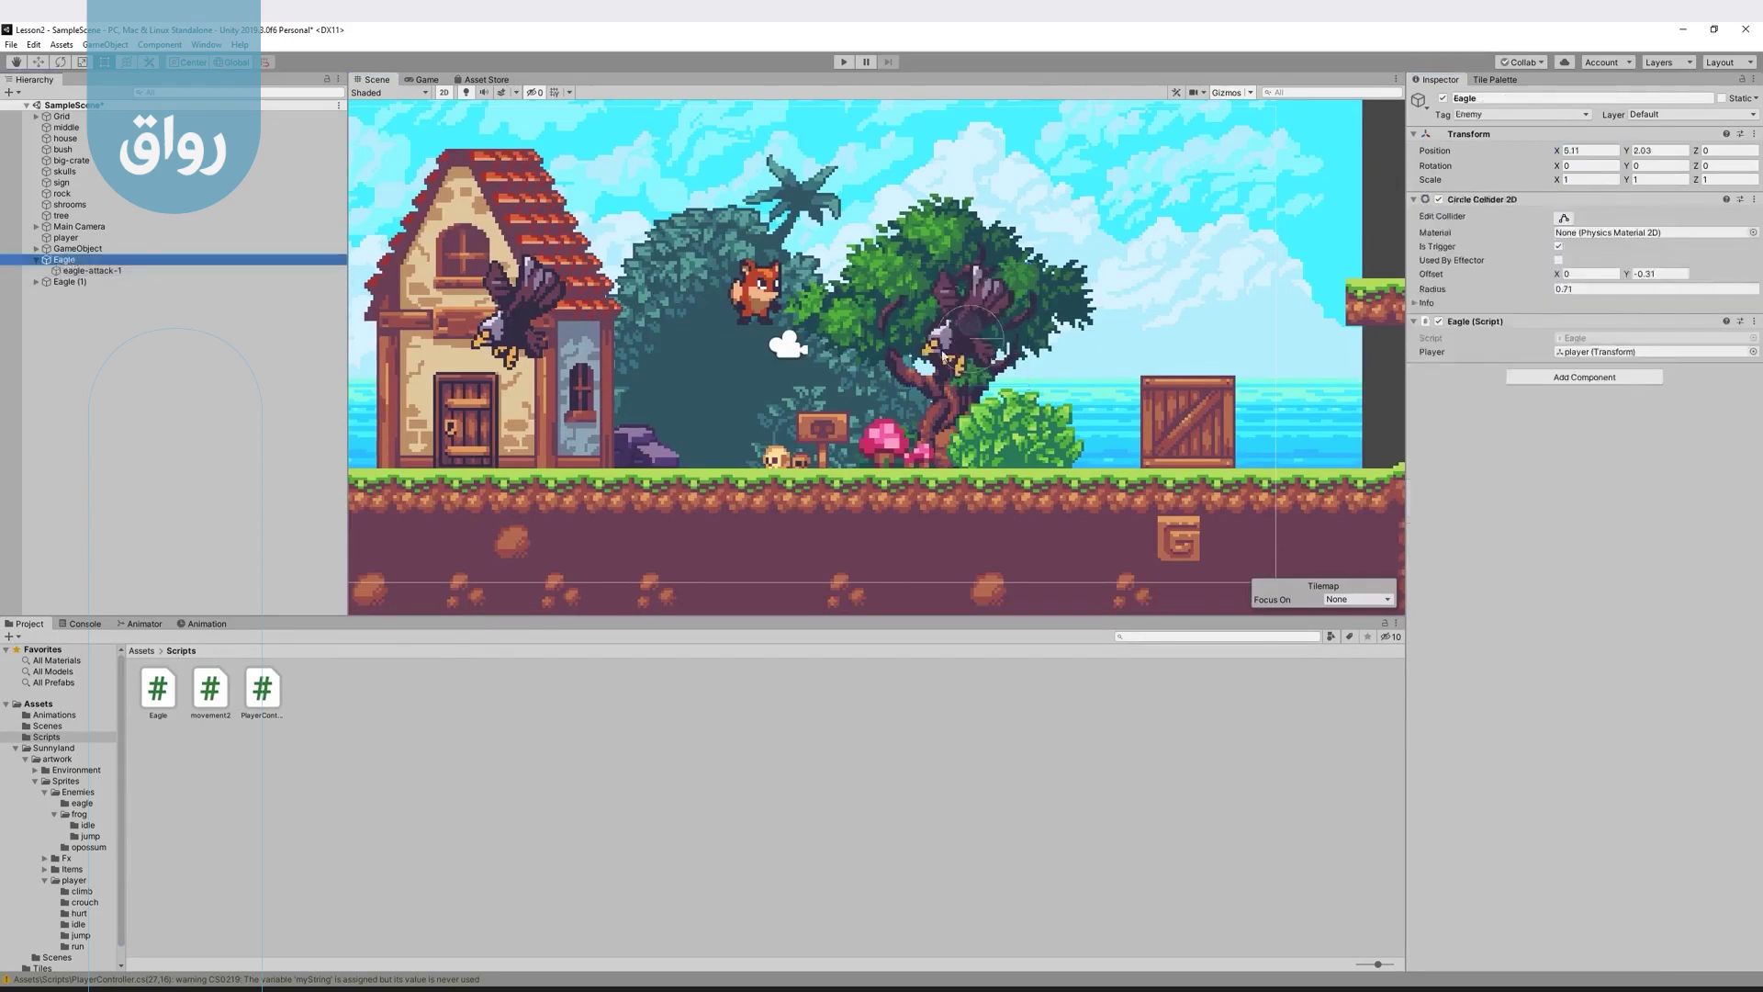
pyautogui.click(81, 273)
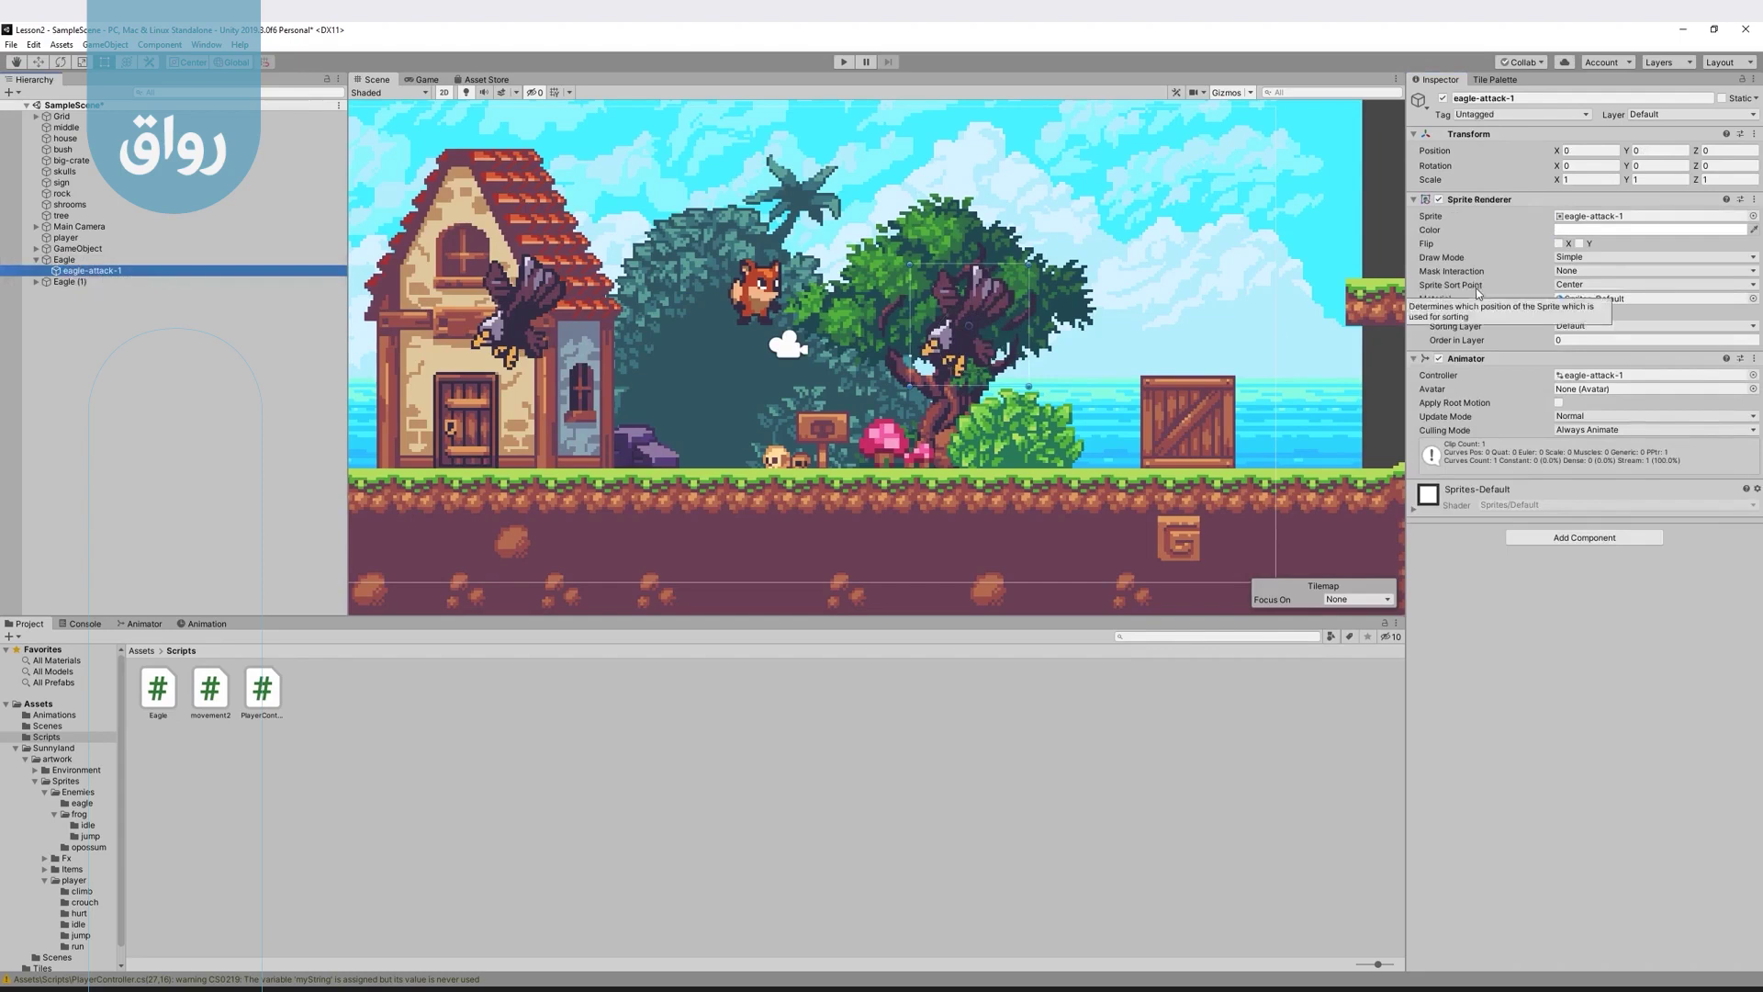
pyautogui.click(57, 261)
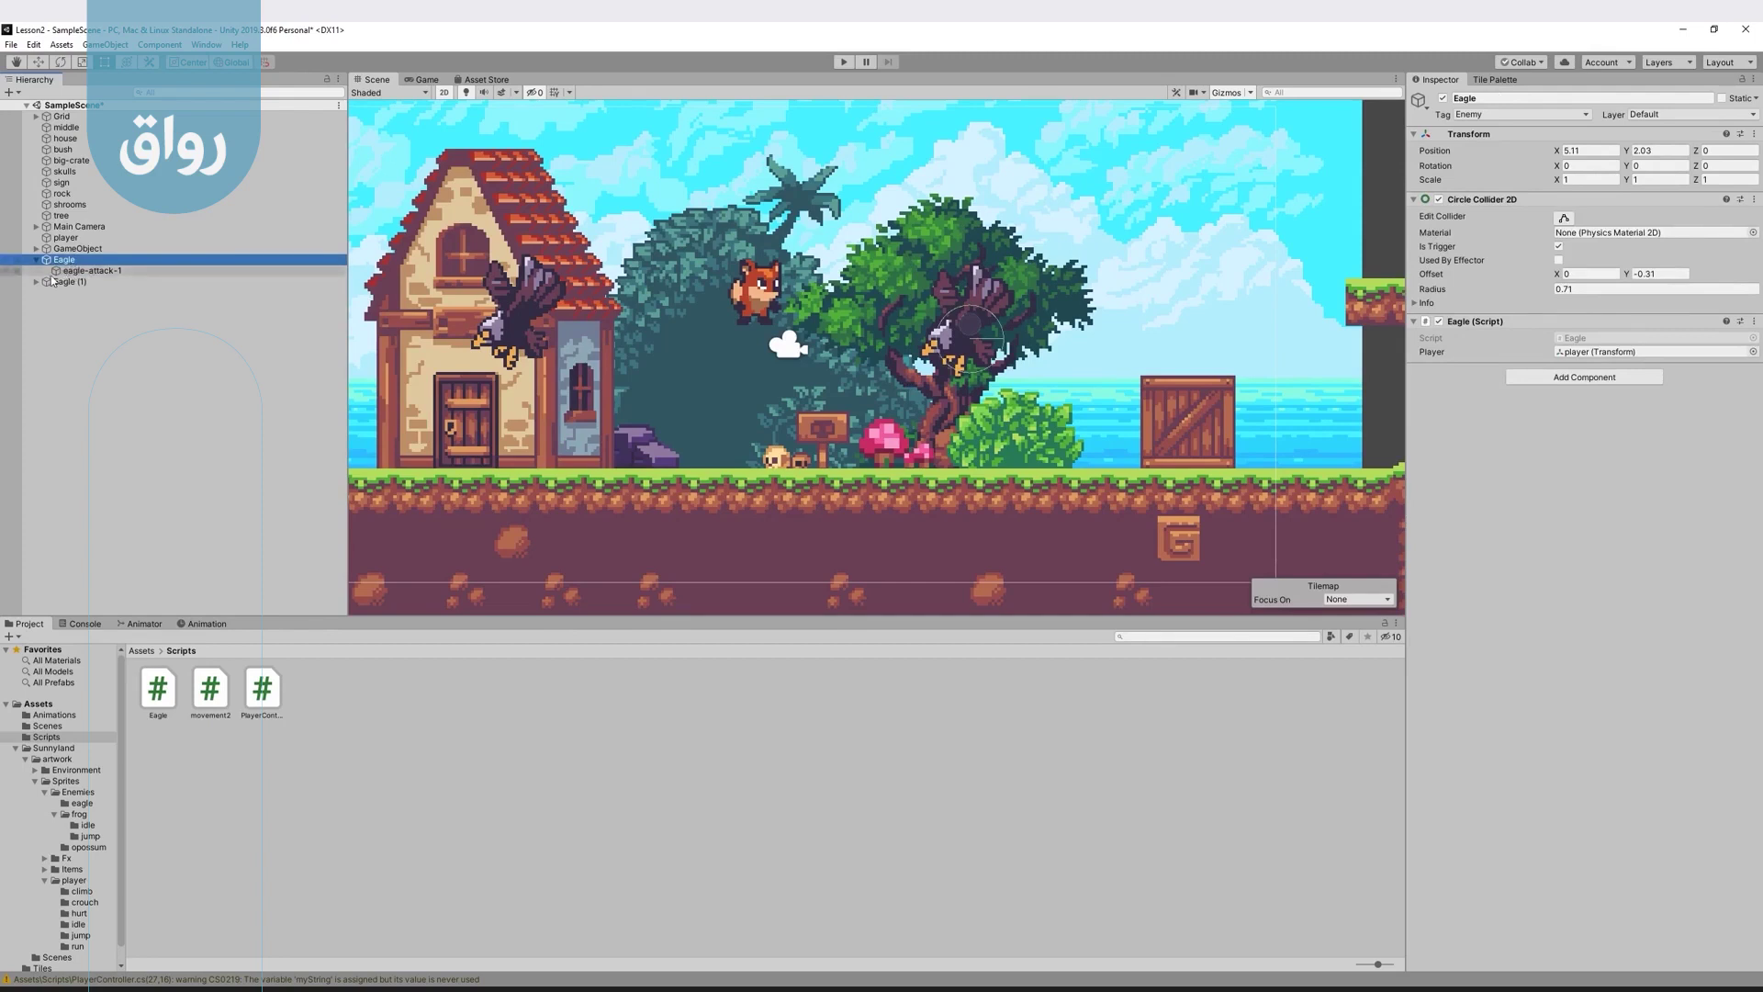
pyautogui.click(78, 272)
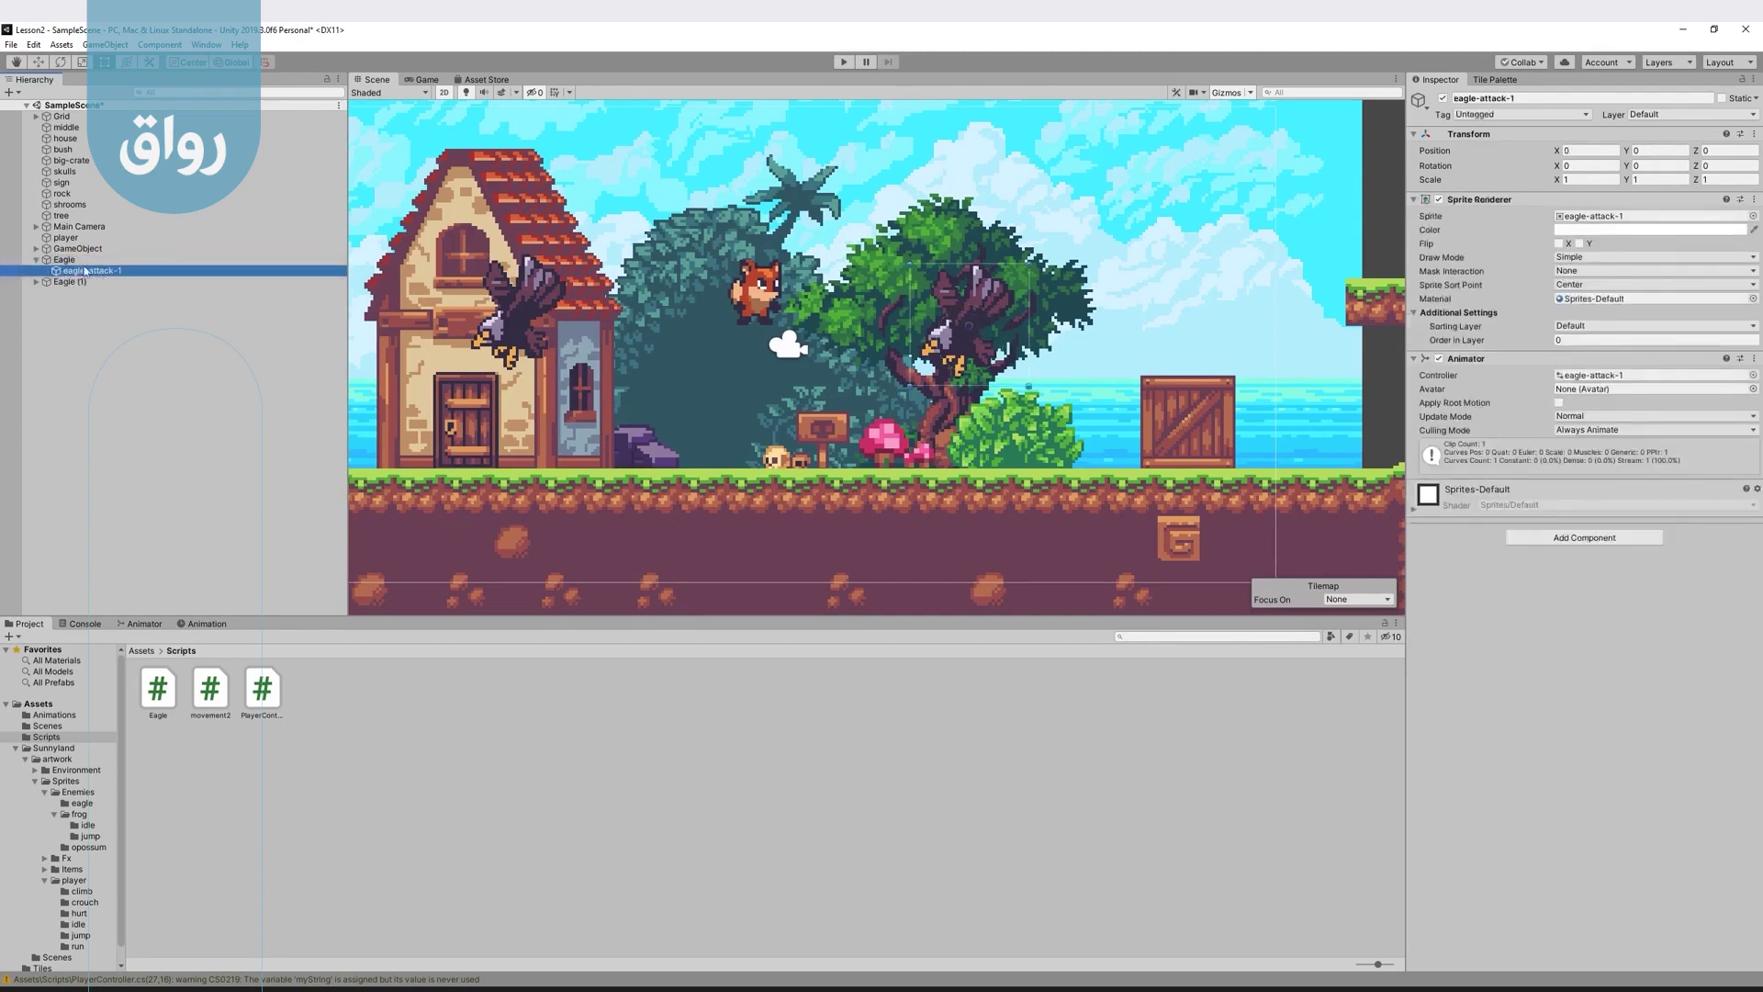
pyautogui.click(81, 260)
pyautogui.moveTo(142, 984)
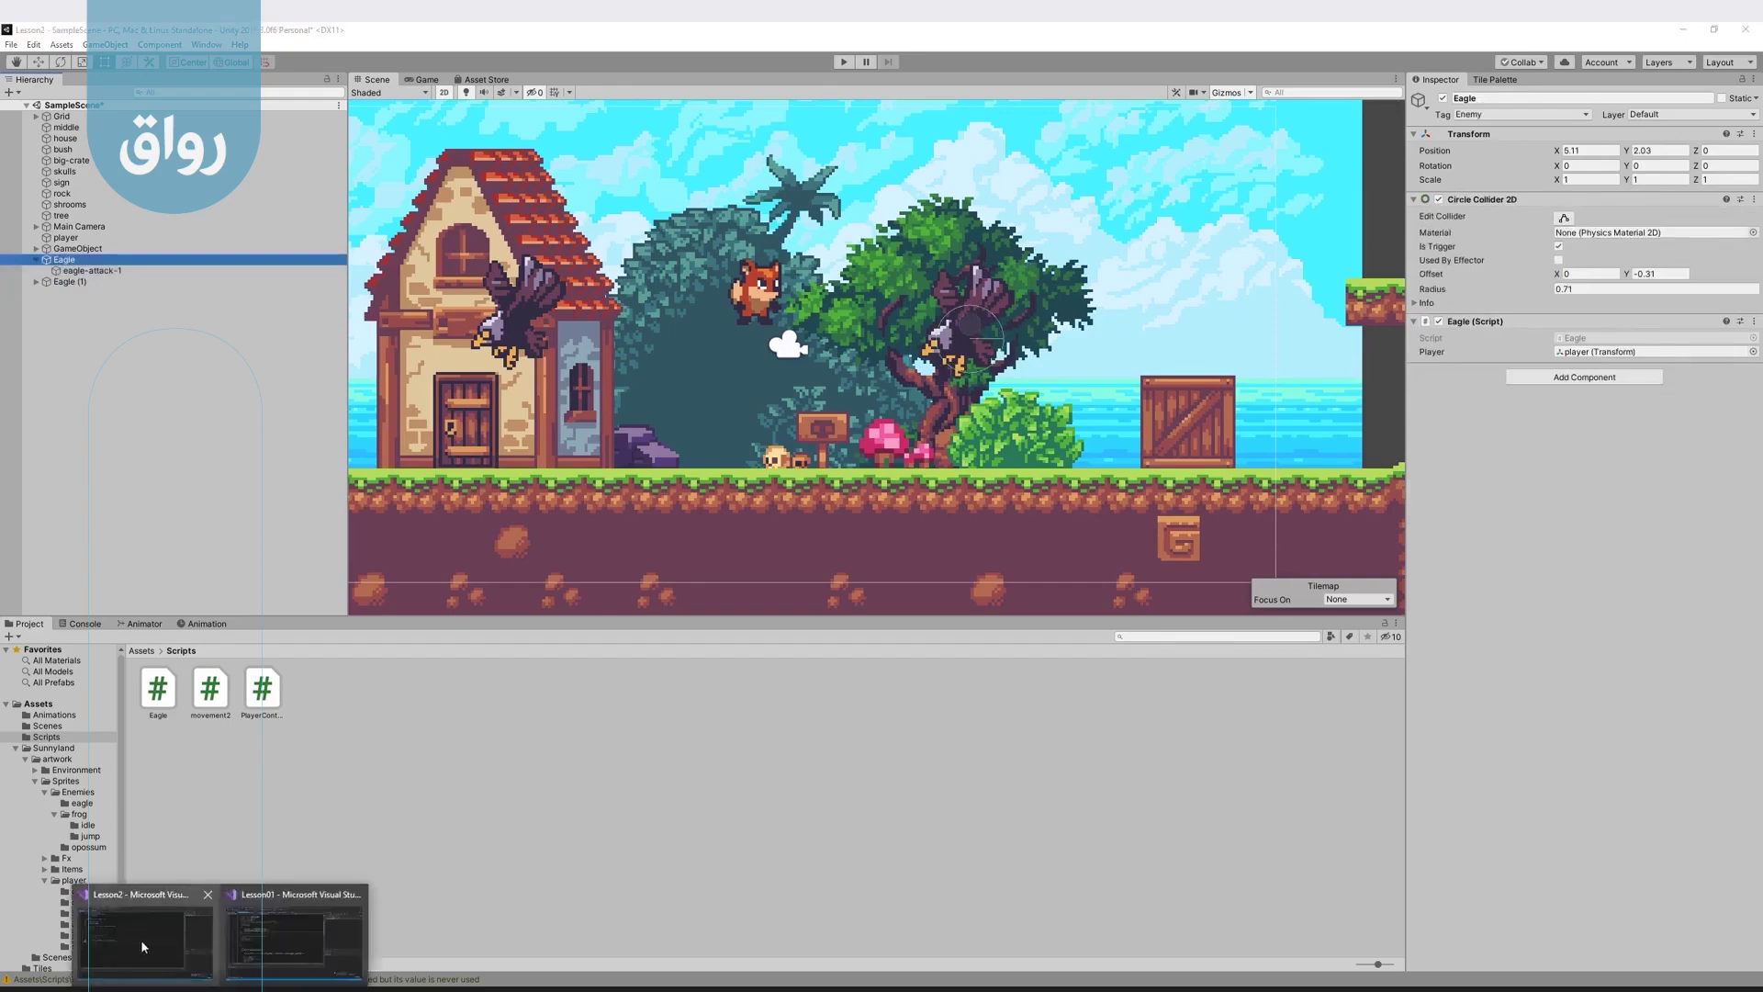
pyautogui.click(143, 945)
# - Declare a SpriteRenderer sr field below the player field
pyautogui.click(337, 245)
pyautogui.press('Return')
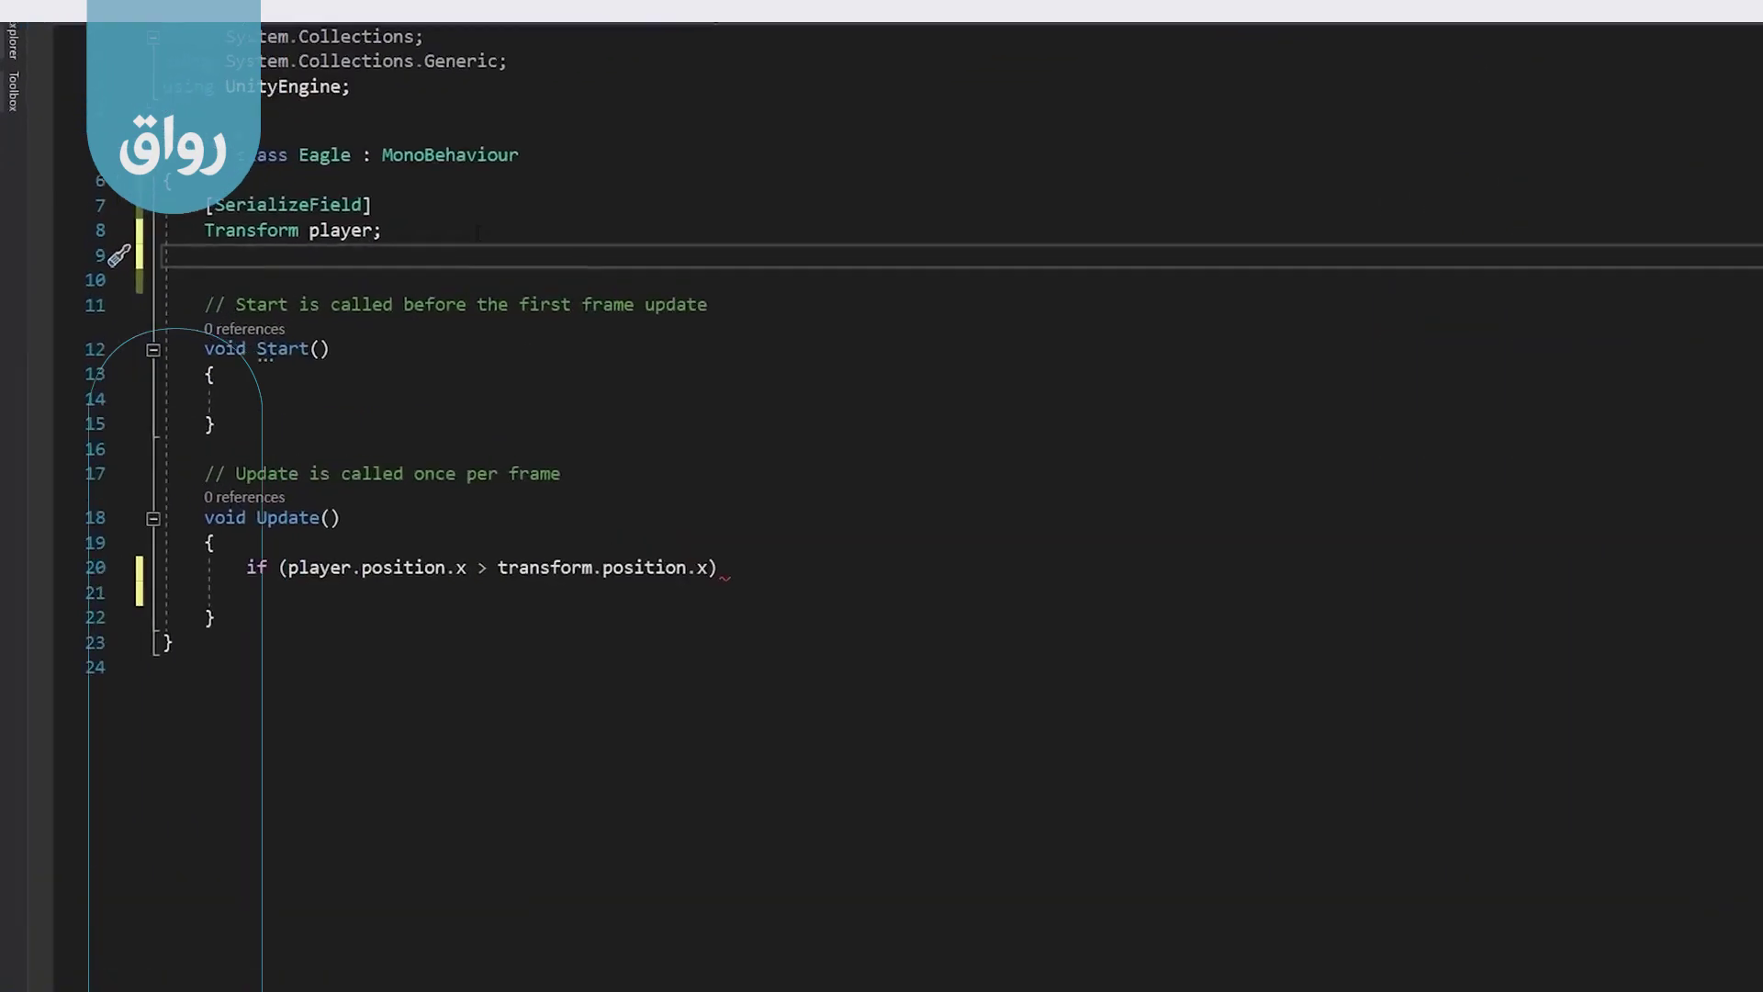
pyautogui.write('spritere')
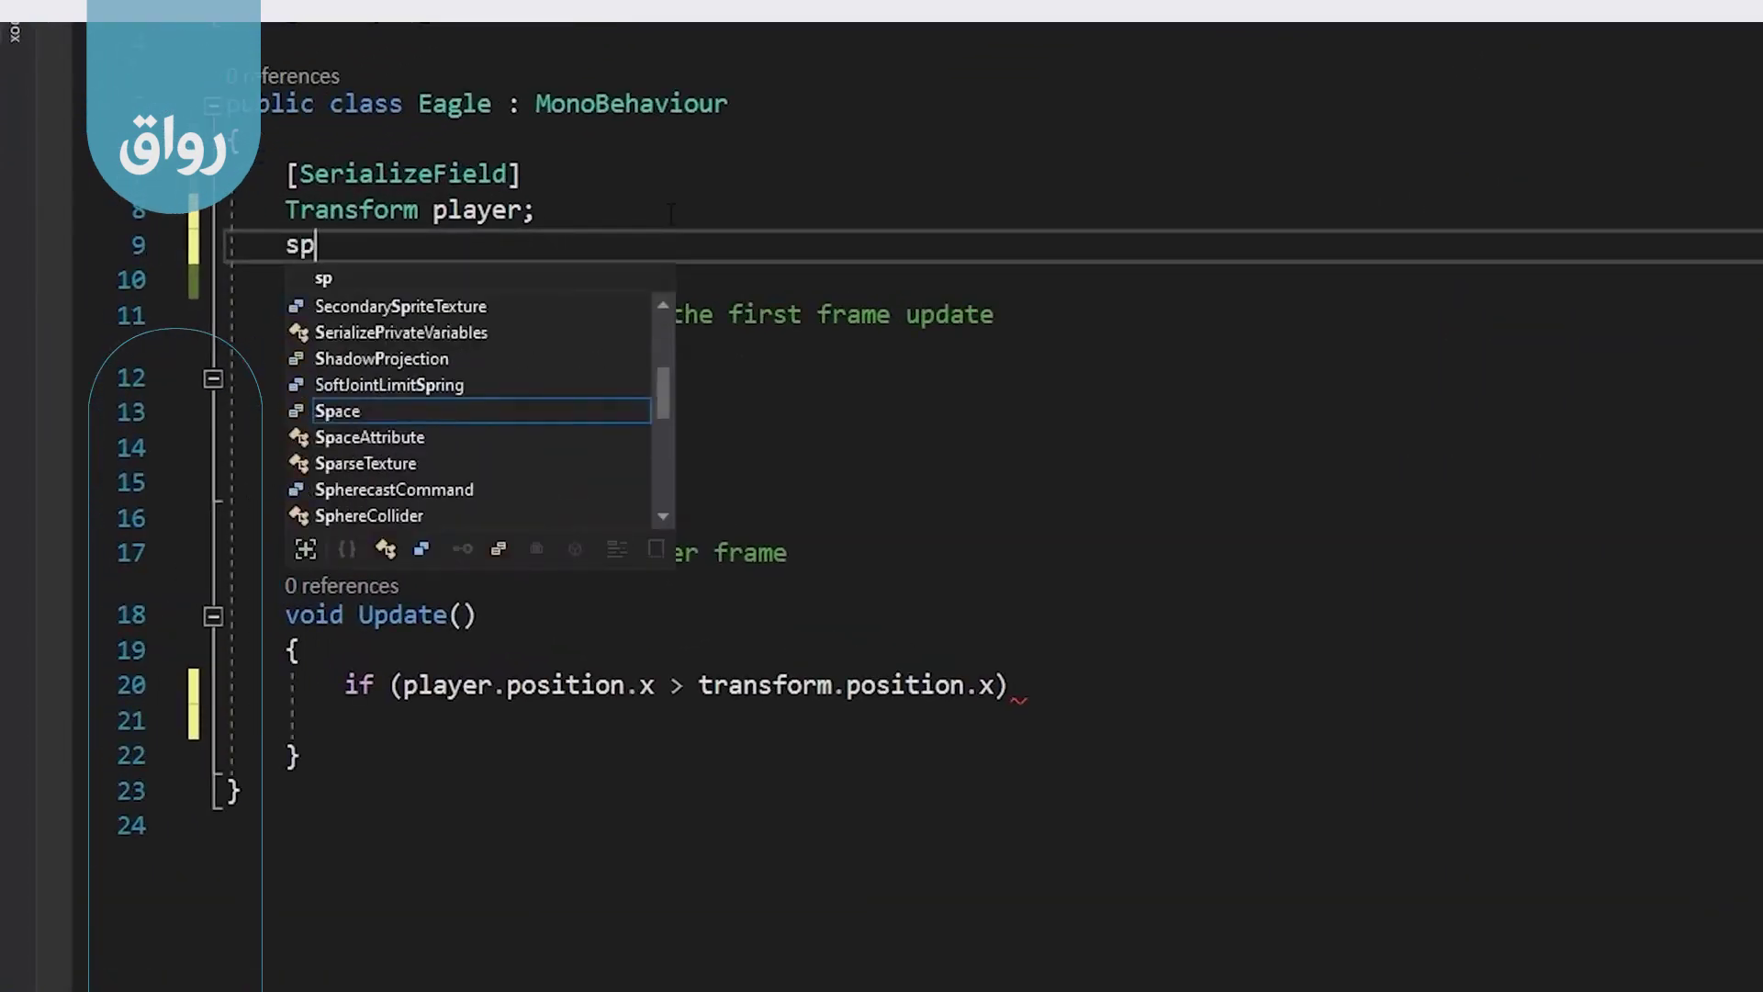
pyautogui.press('Tab')
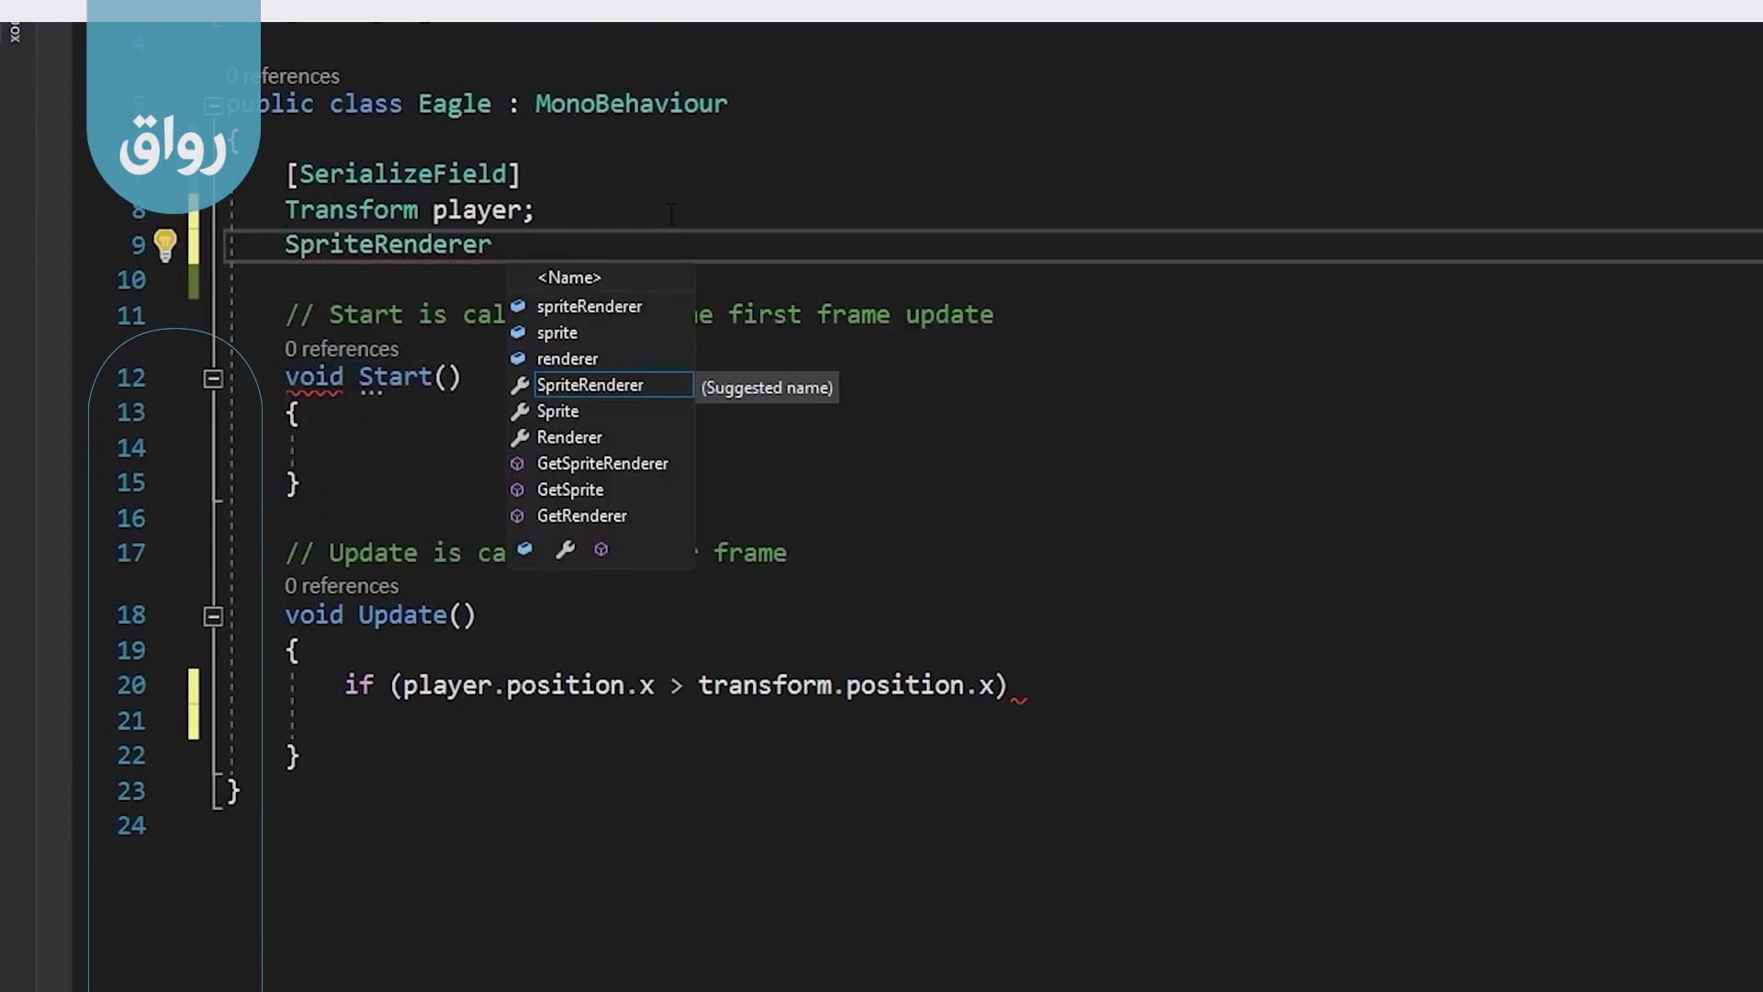
pyautogui.write('sr;')
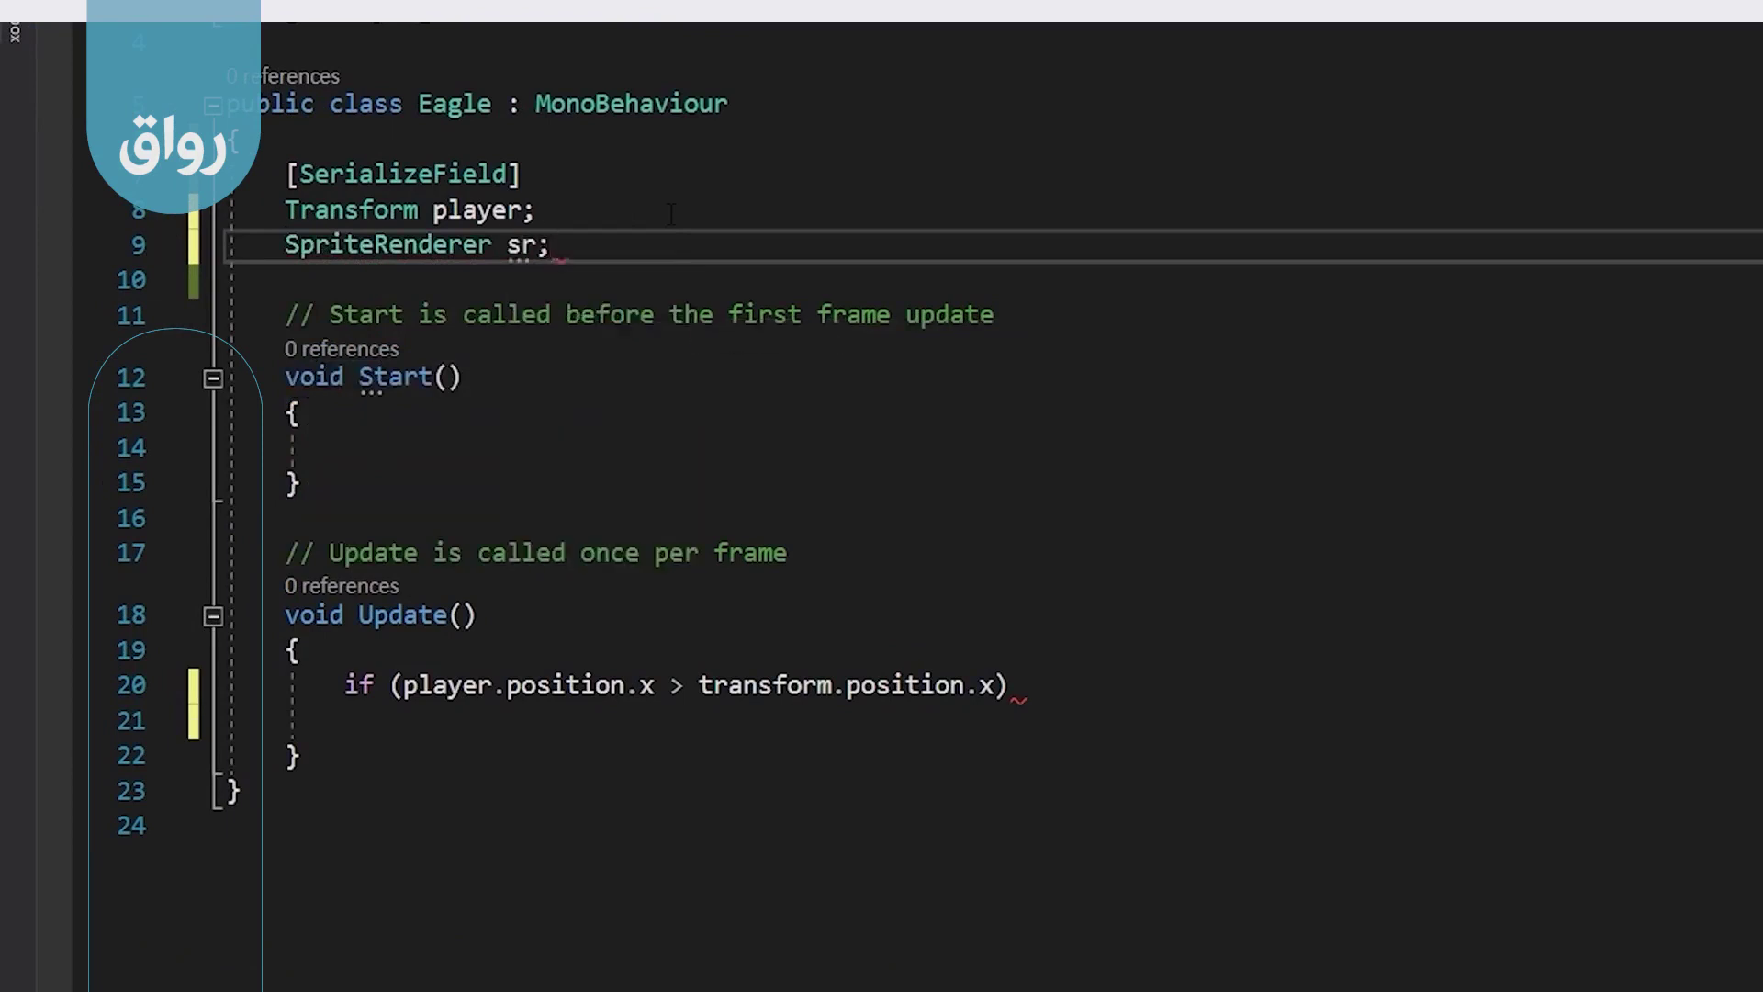
# - Begin 'sr = Get…' in Start() and browse suggestions to GetComponentInChildren
pyautogui.click(532, 445)
pyautogui.write('sr')
pyautogui.press('Escape')
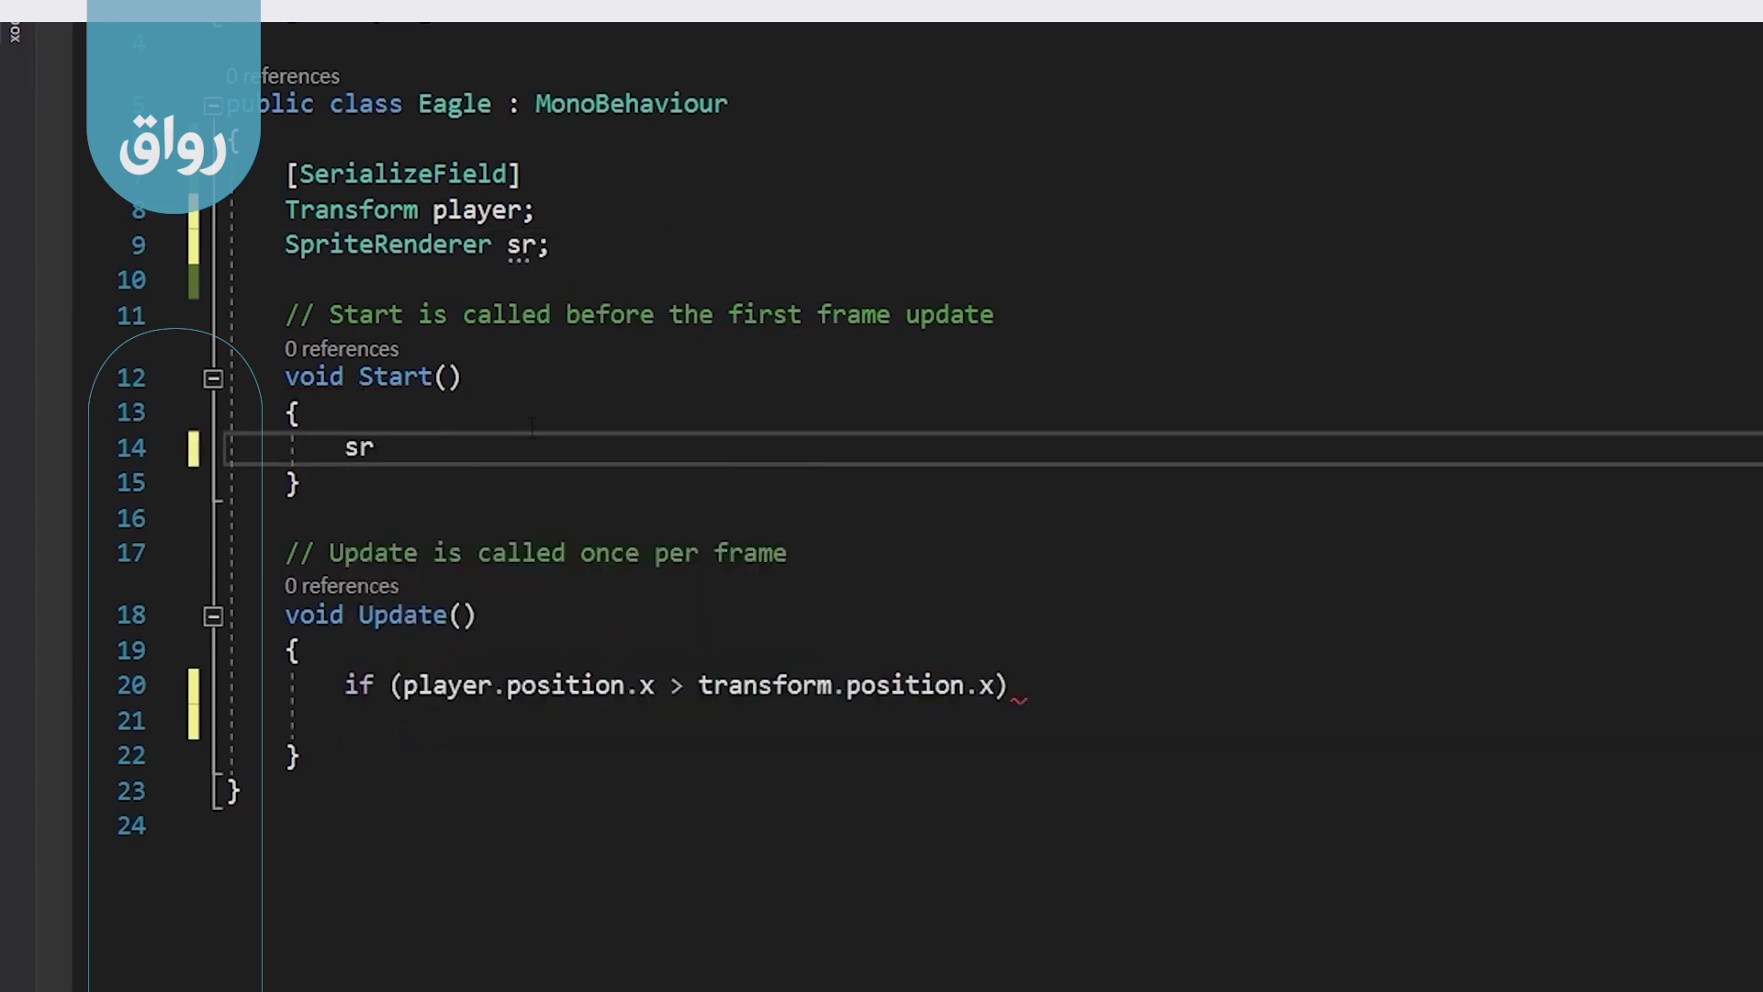
pyautogui.write('= ')
pyautogui.write('get')
pyautogui.press('Down')
pyautogui.press('Down')
pyautogui.press('Up')
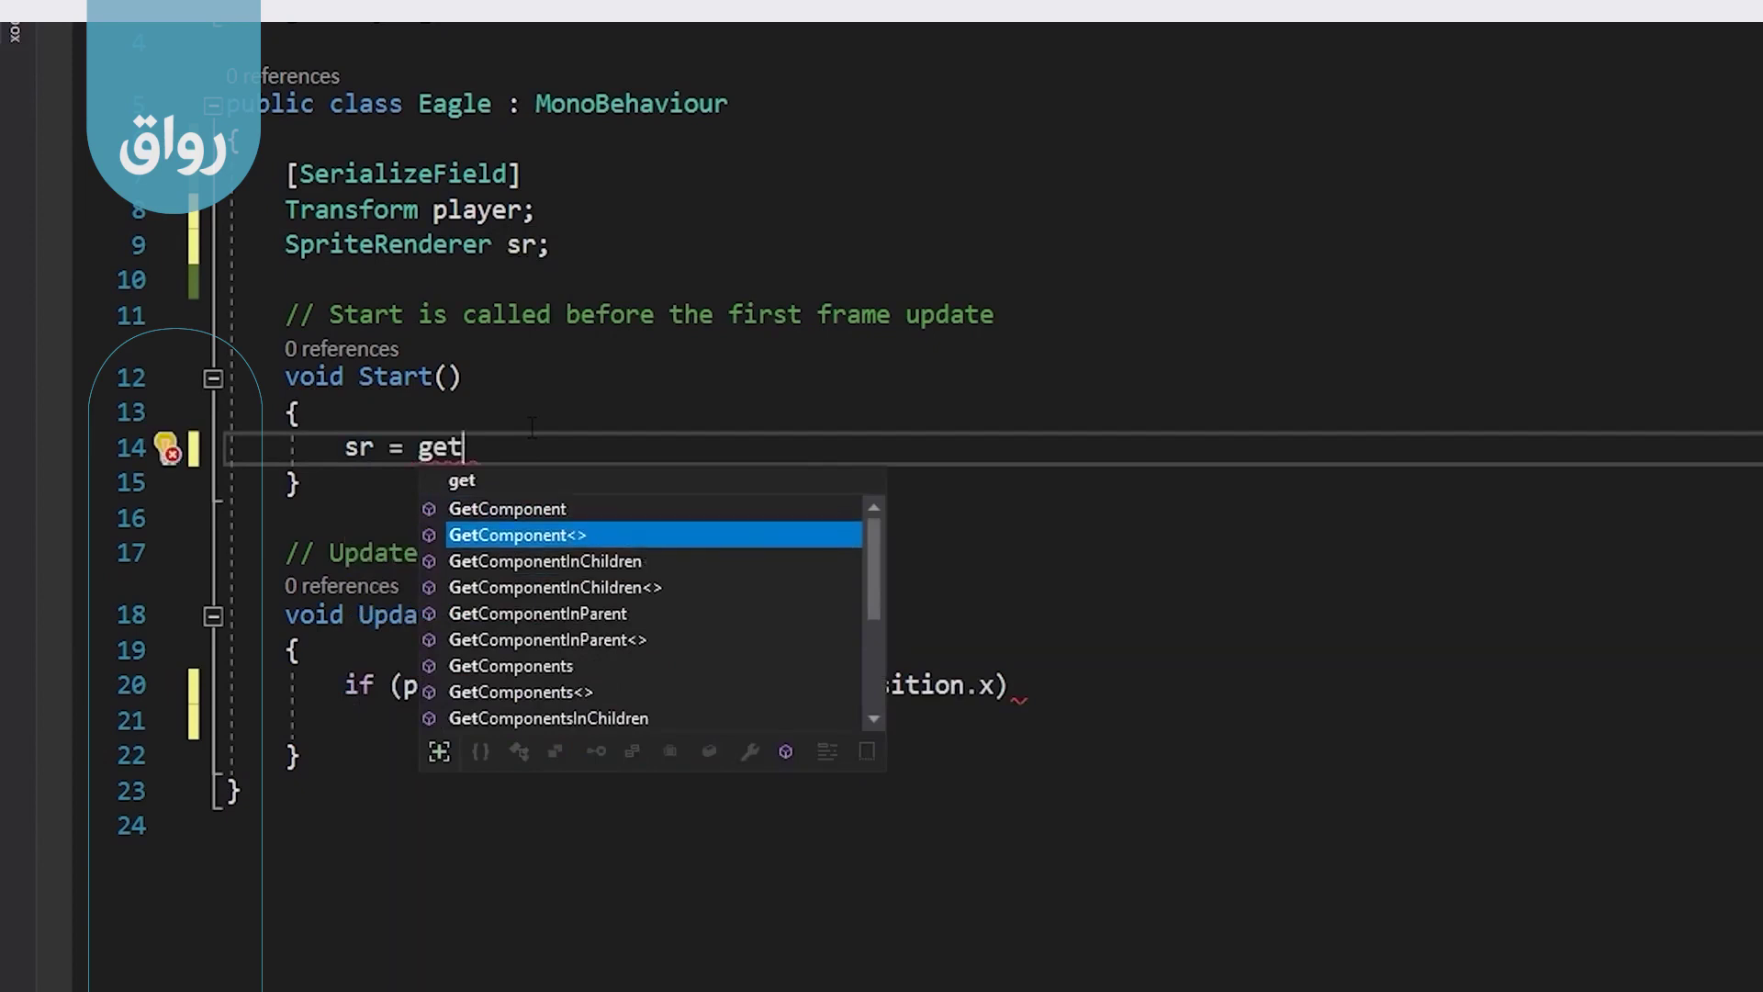
pyautogui.press('Down')
pyautogui.press('Up')
pyautogui.press('Down')
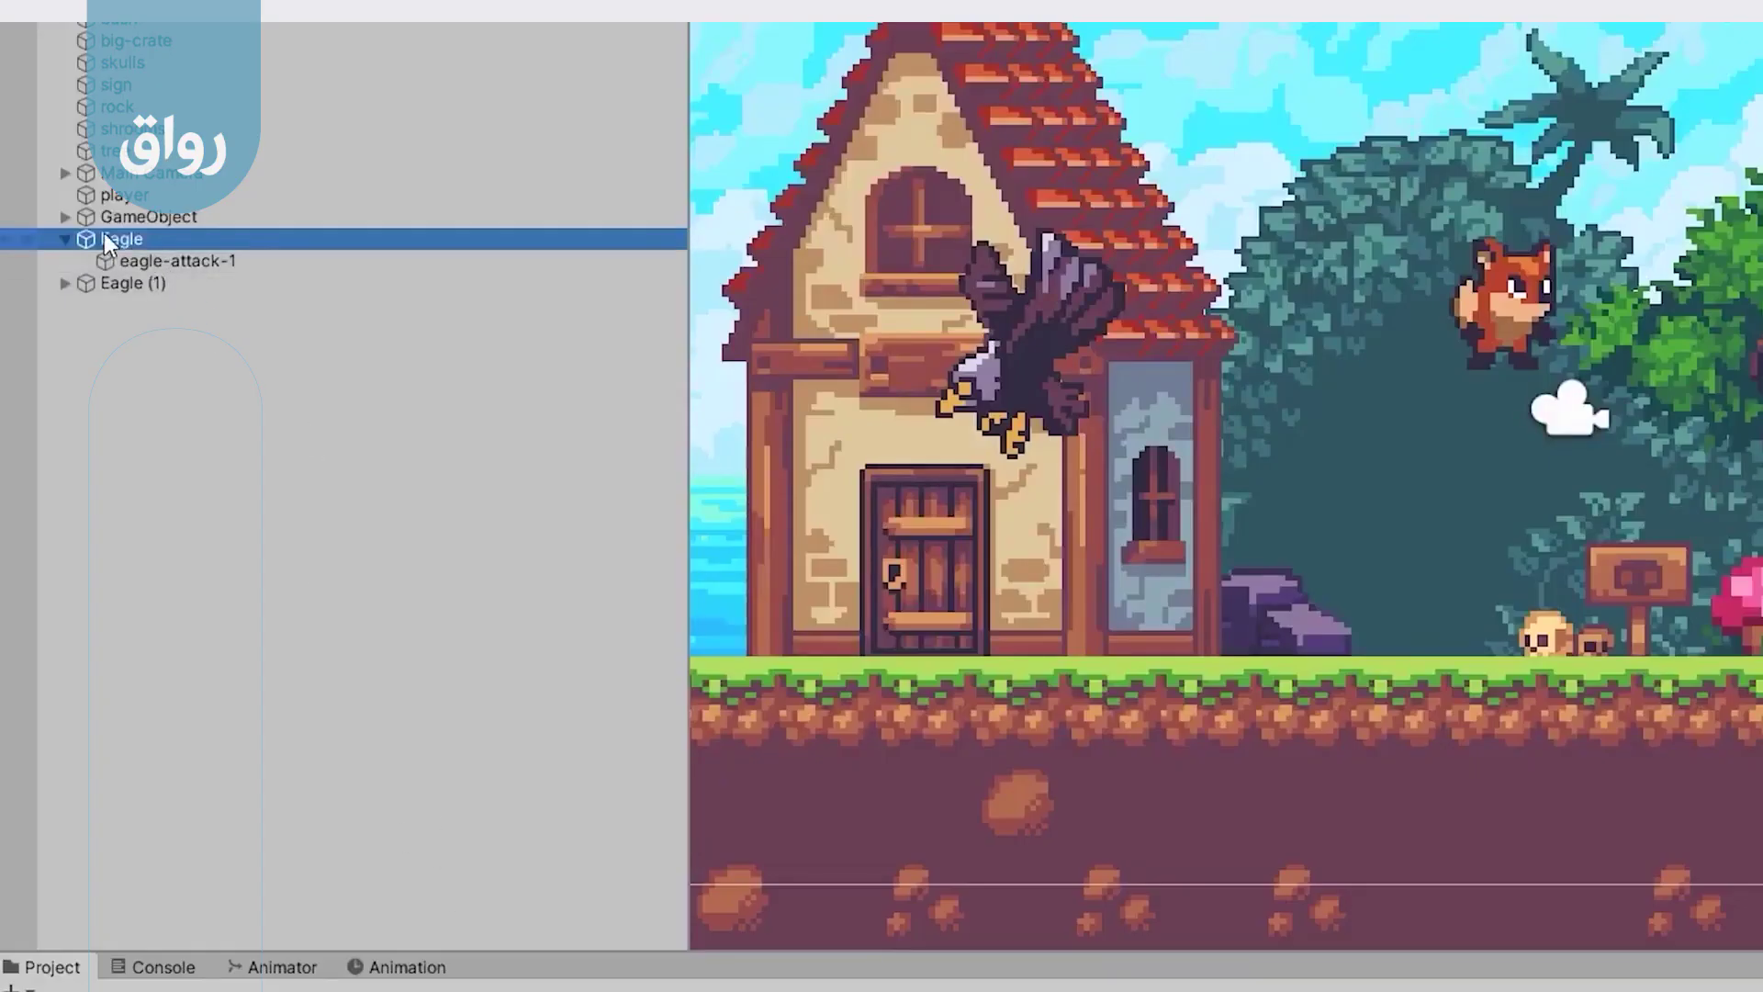
pyautogui.click(138, 263)
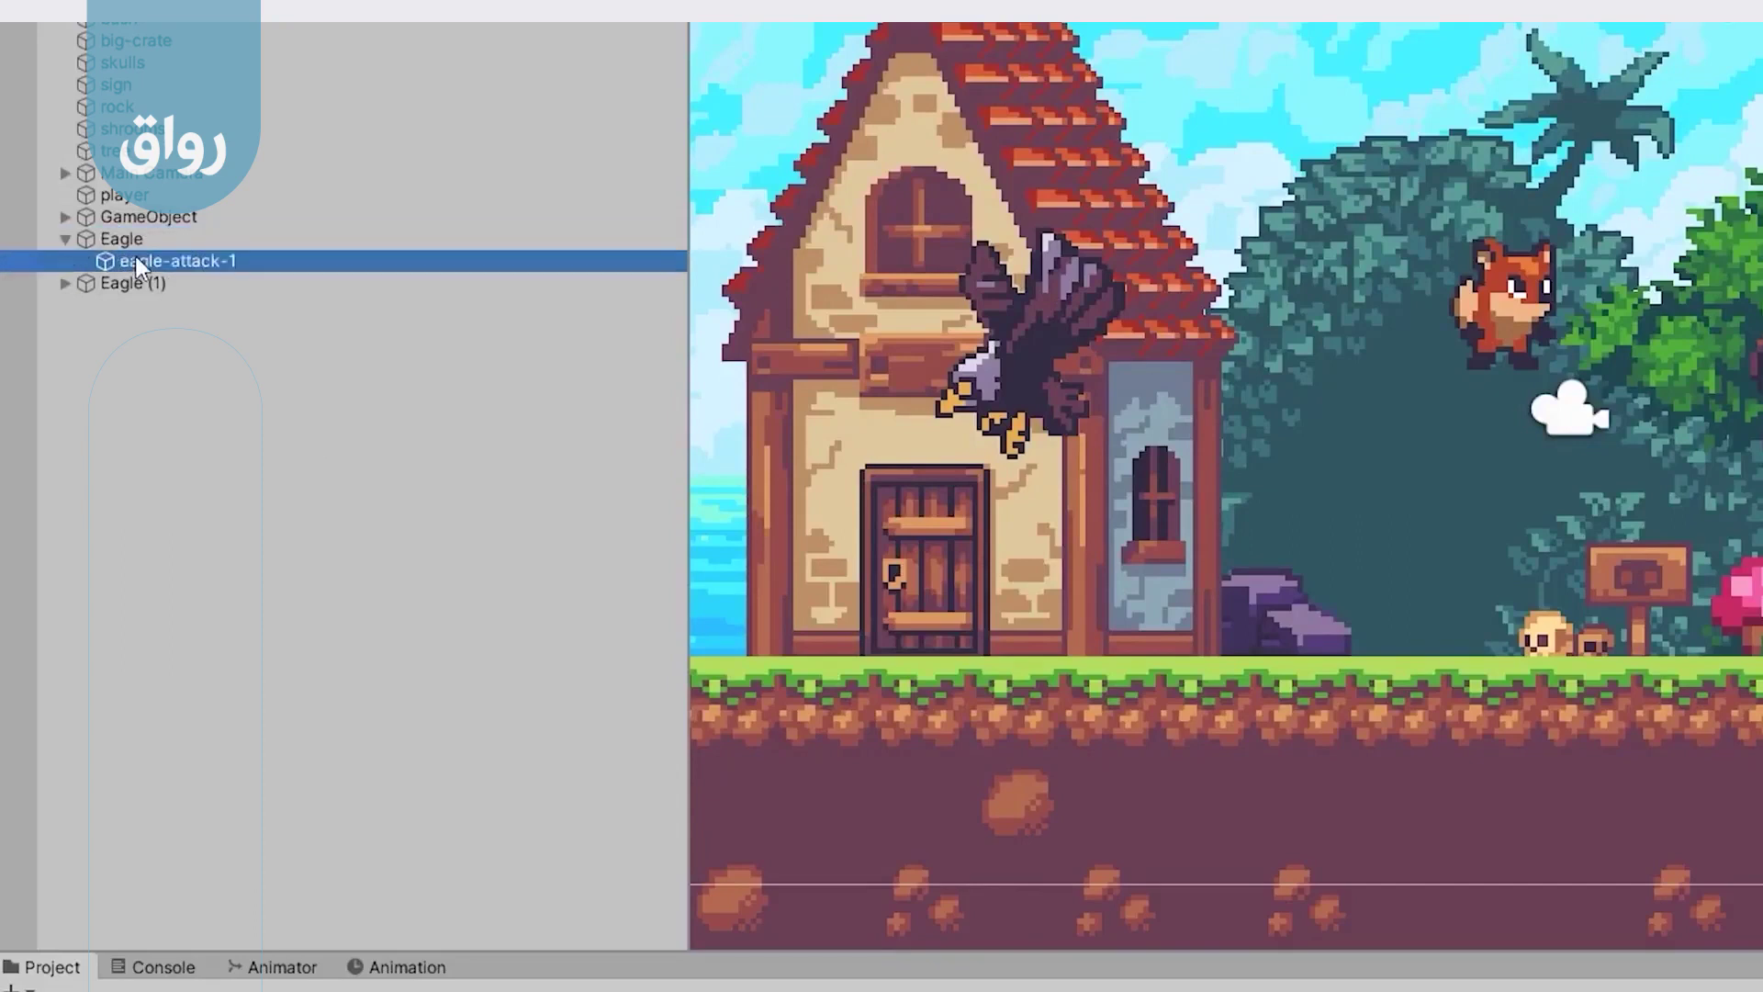
pyautogui.click(123, 242)
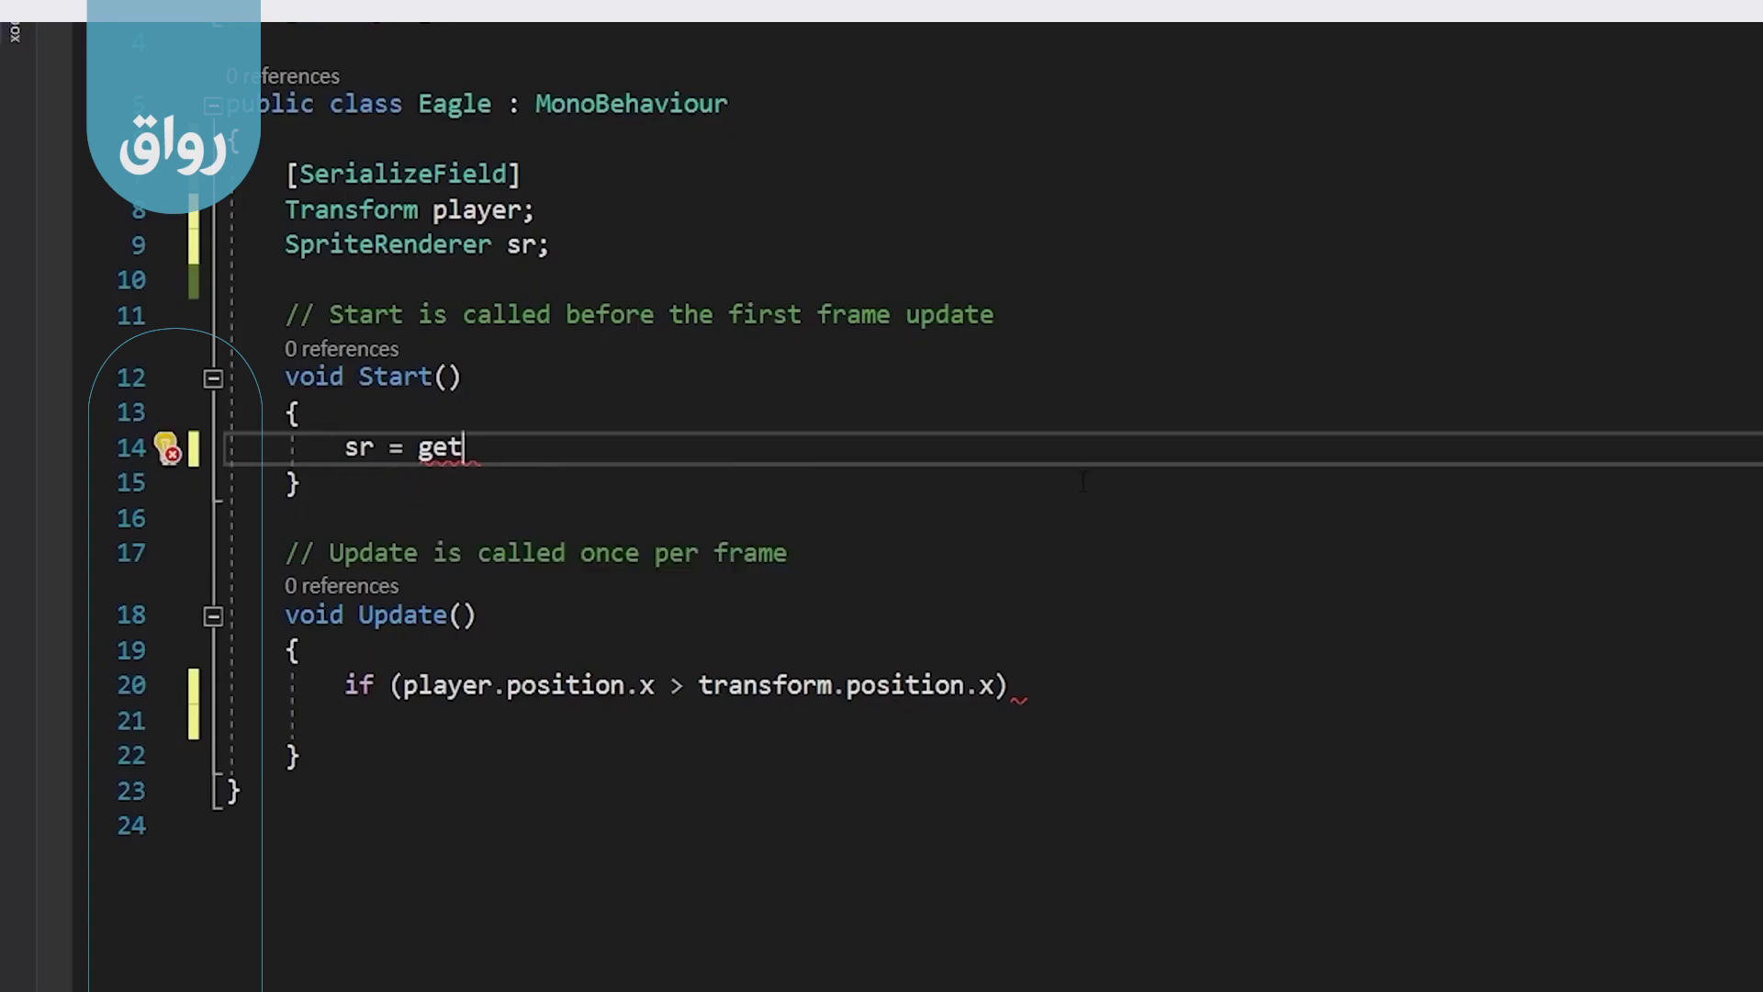
# - In Start(), complete the line 'sr = GetComponentInChildren<SpriteRenderer>();'
pyautogui.hotkey('ctrl', 'space')
pyautogui.press('Down')
pyautogui.press('Down')
pyautogui.press('Tab')
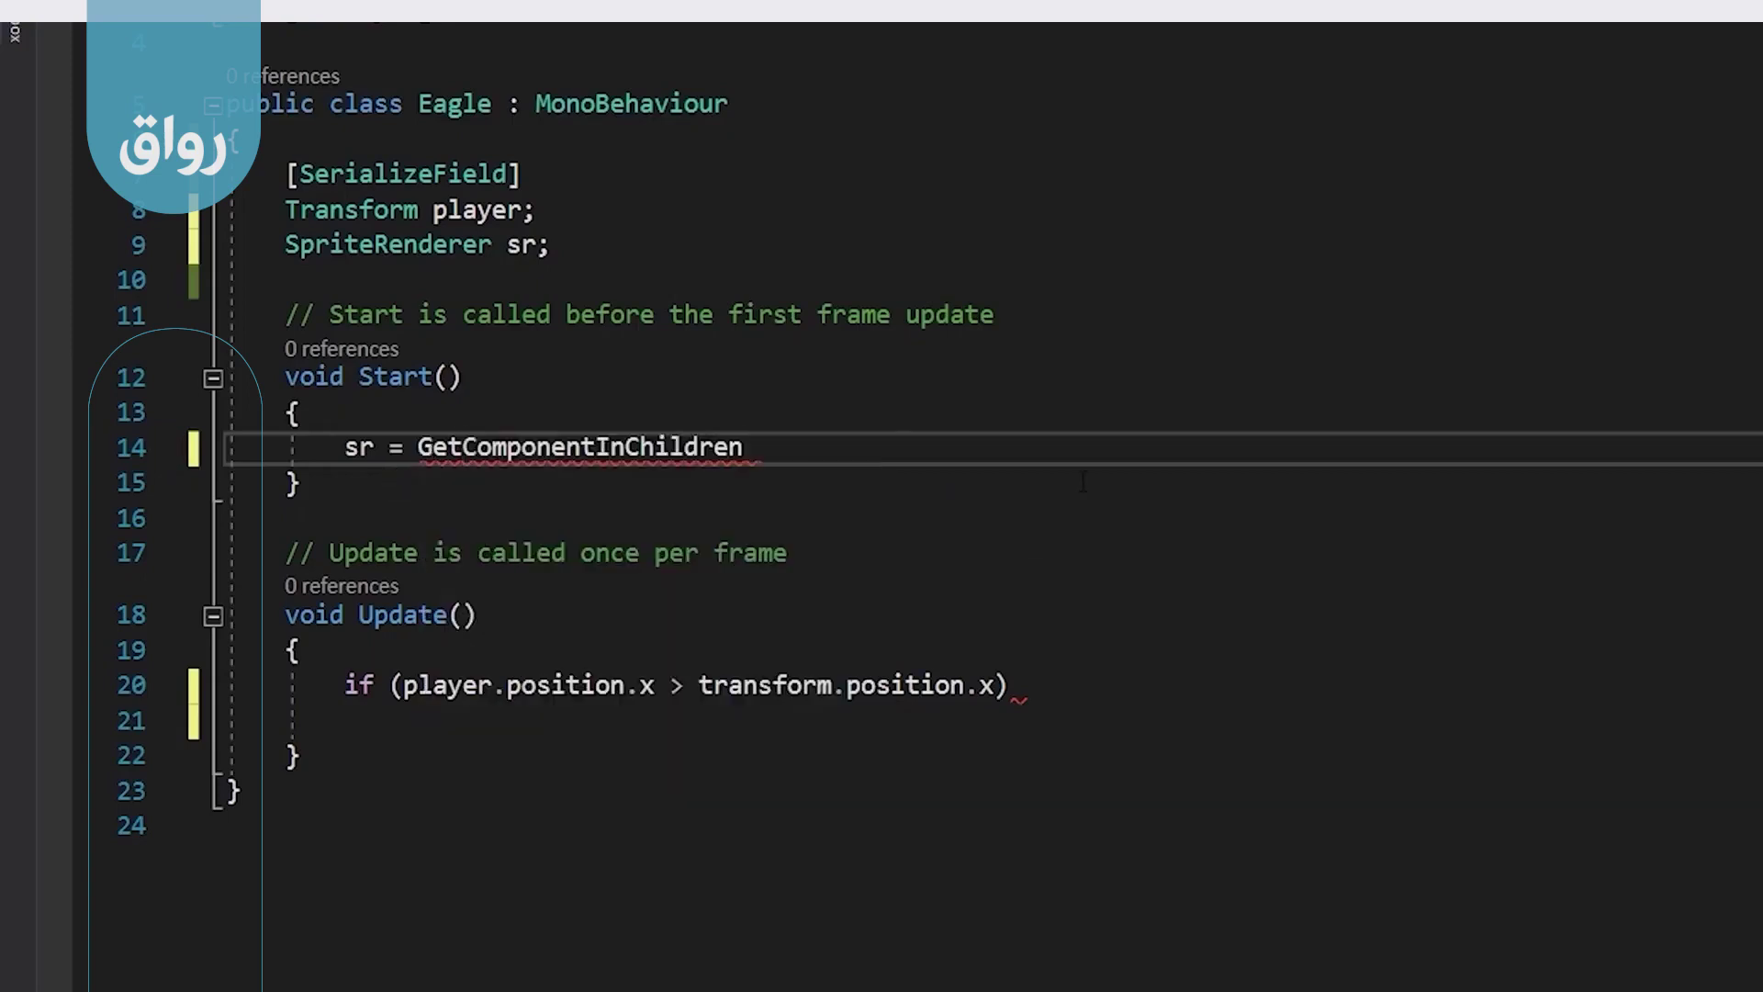
pyautogui.write('<')
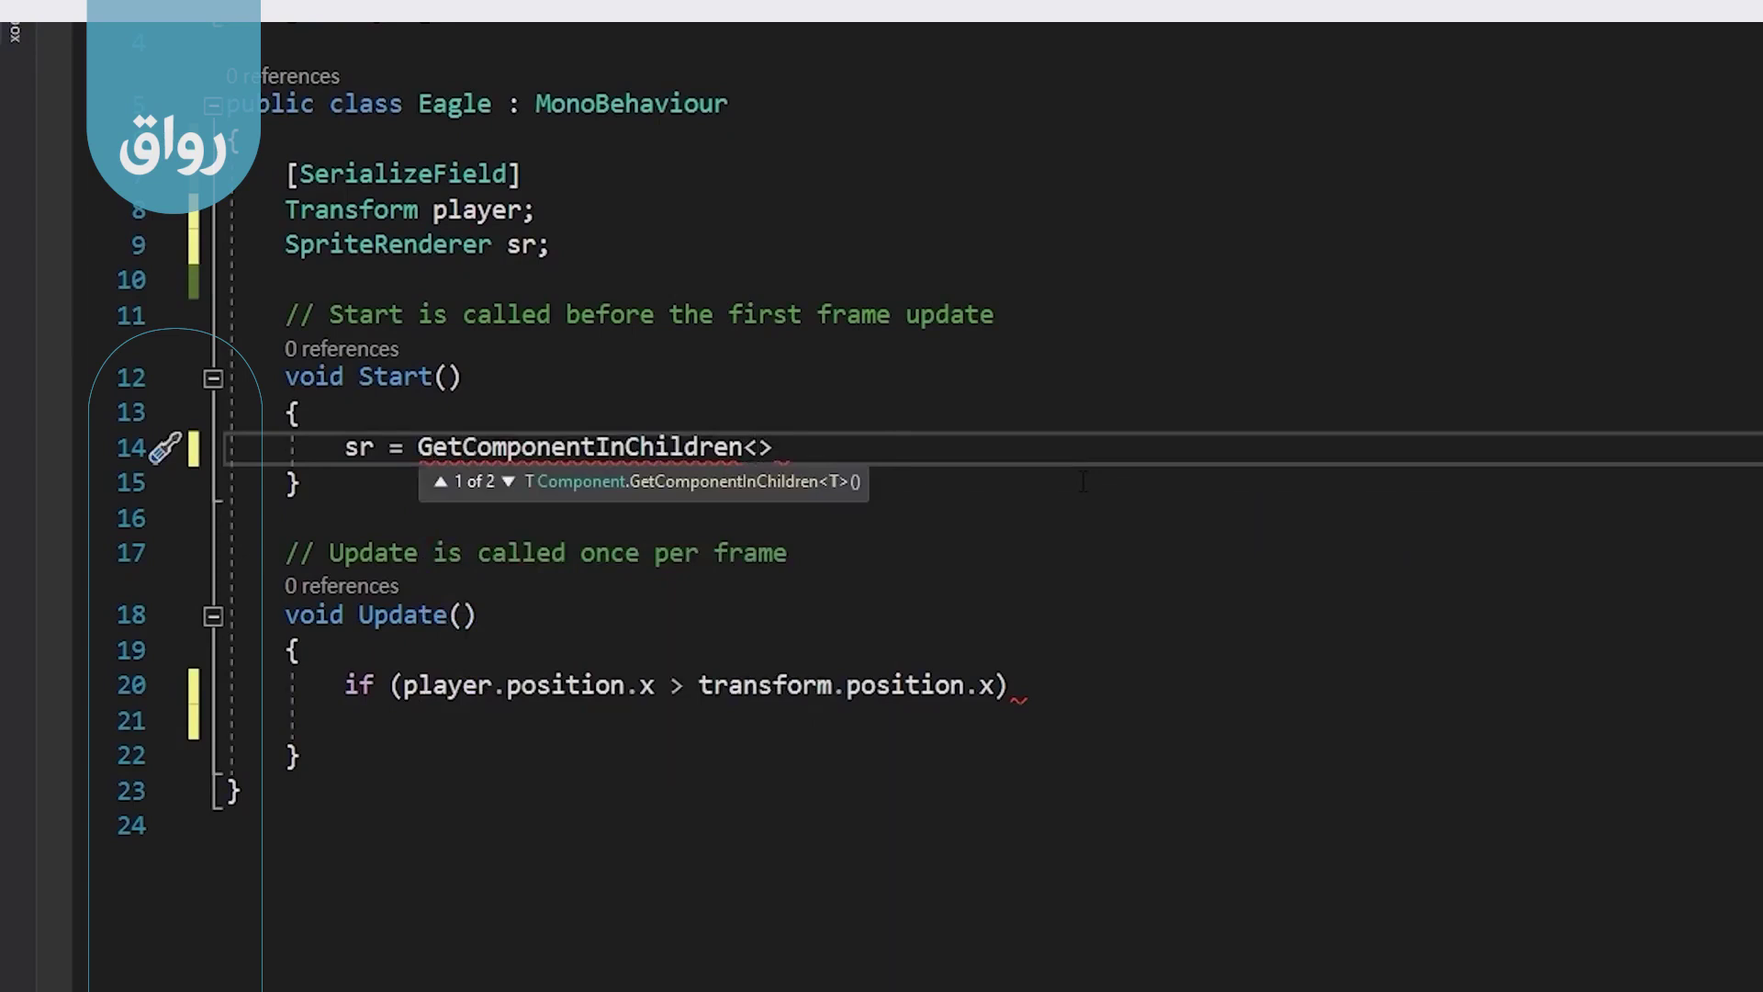
pyautogui.write('sp')
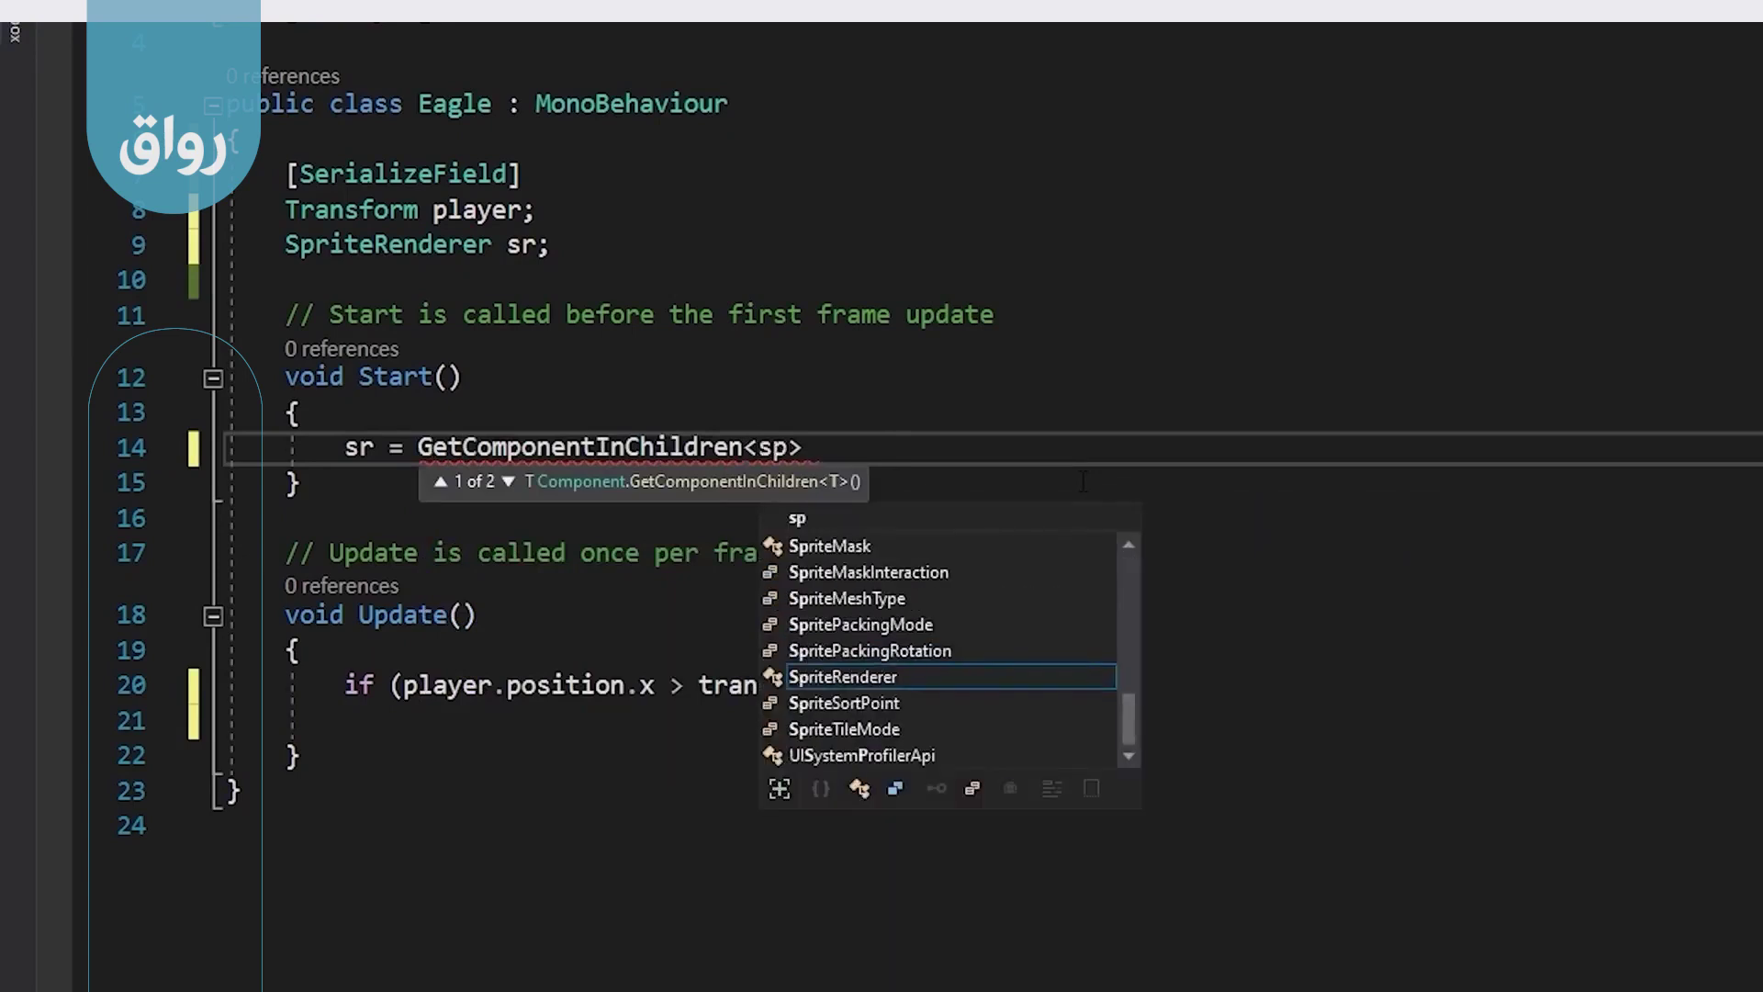
pyautogui.press('Tab')
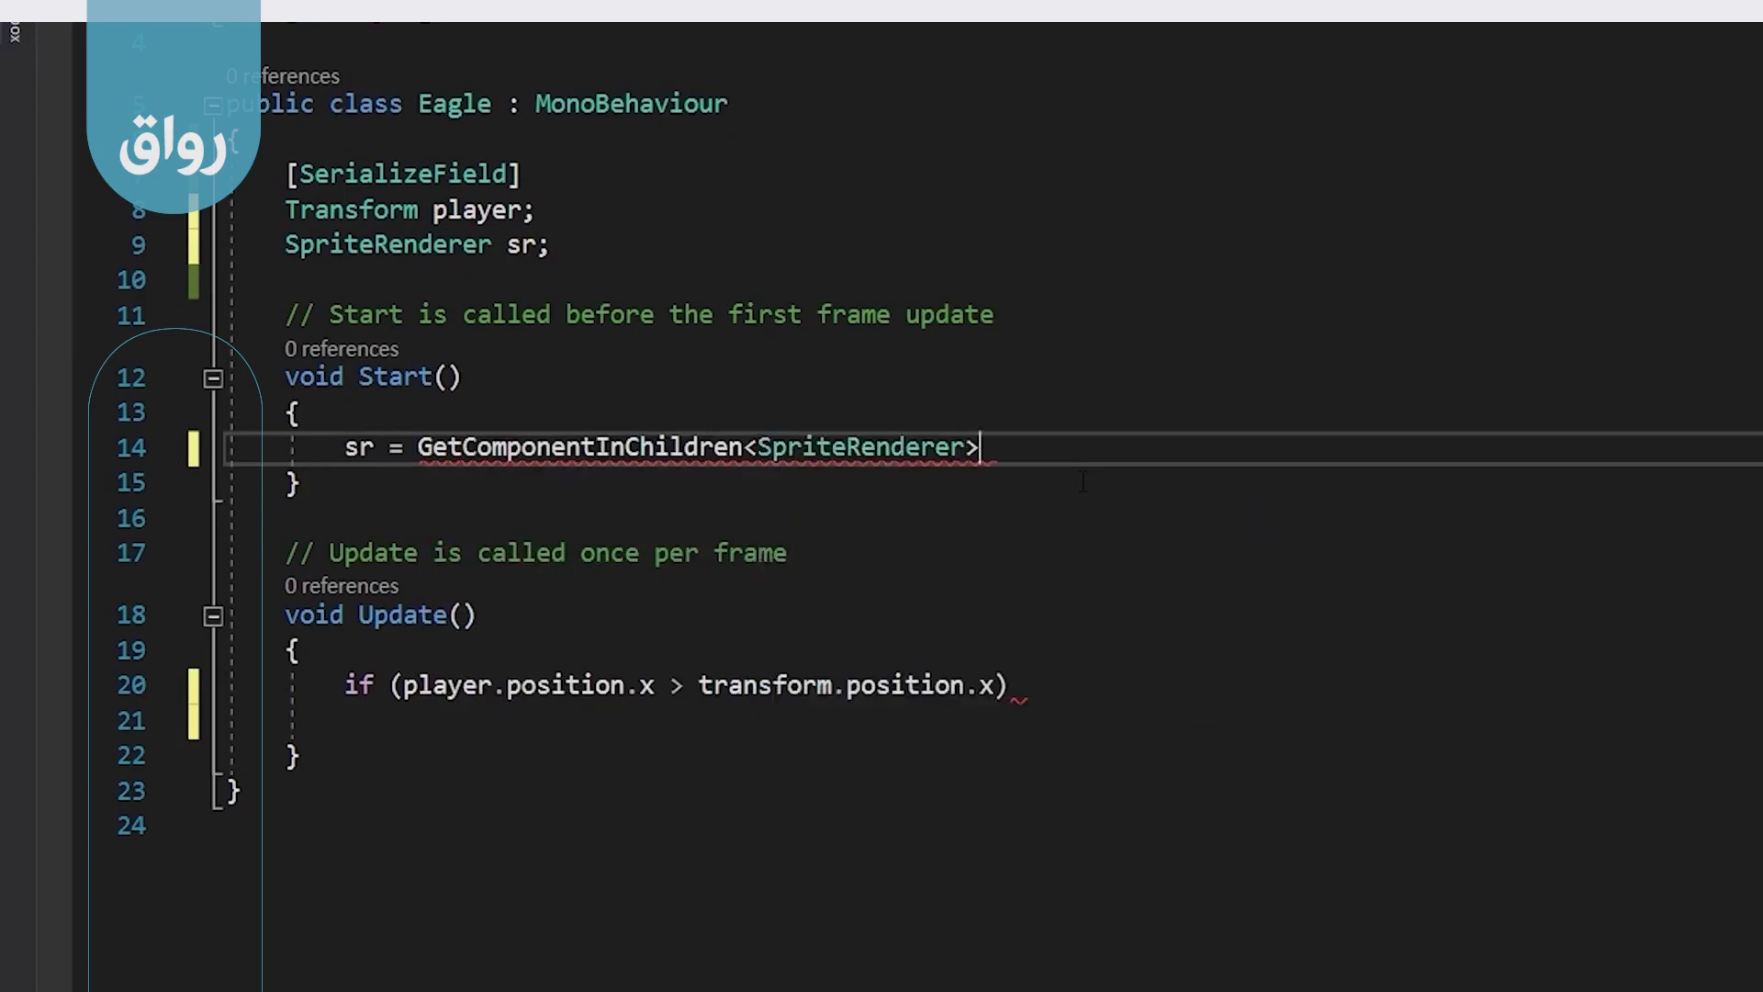
pyautogui.write('();')
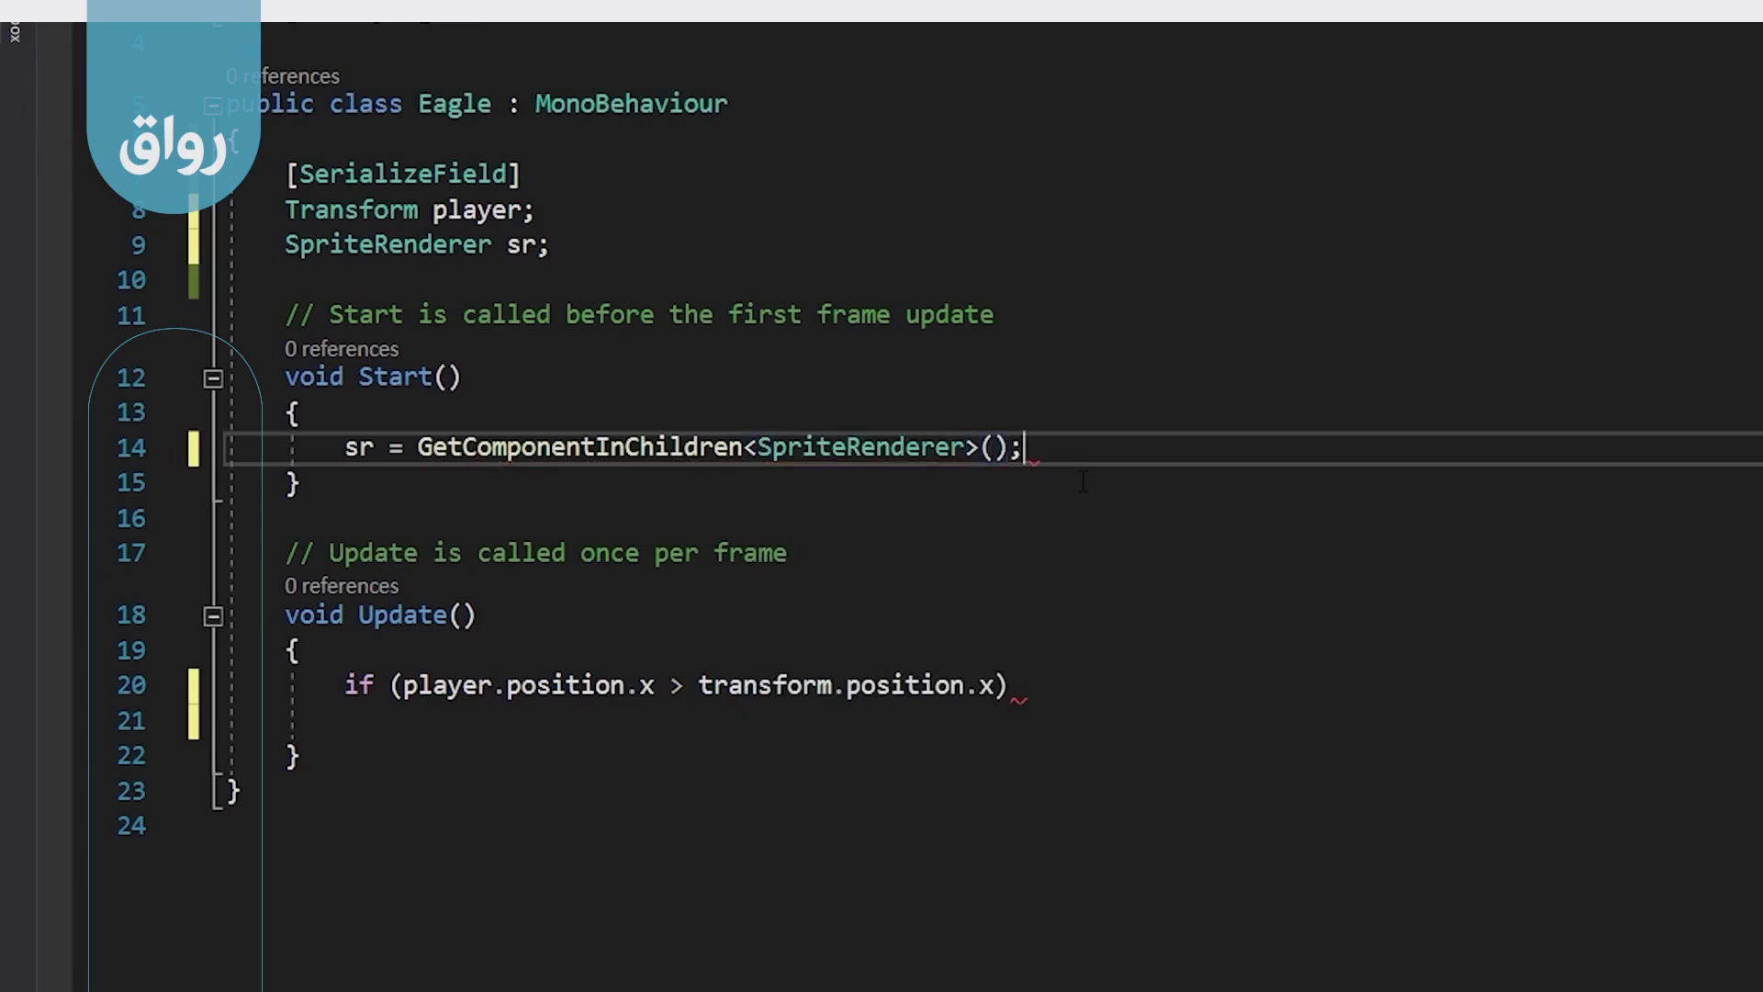
# - Under the player-is-right if in Update(), add 'sr.flipX = true;'
pyautogui.click(303, 755)
pyautogui.press('Up')
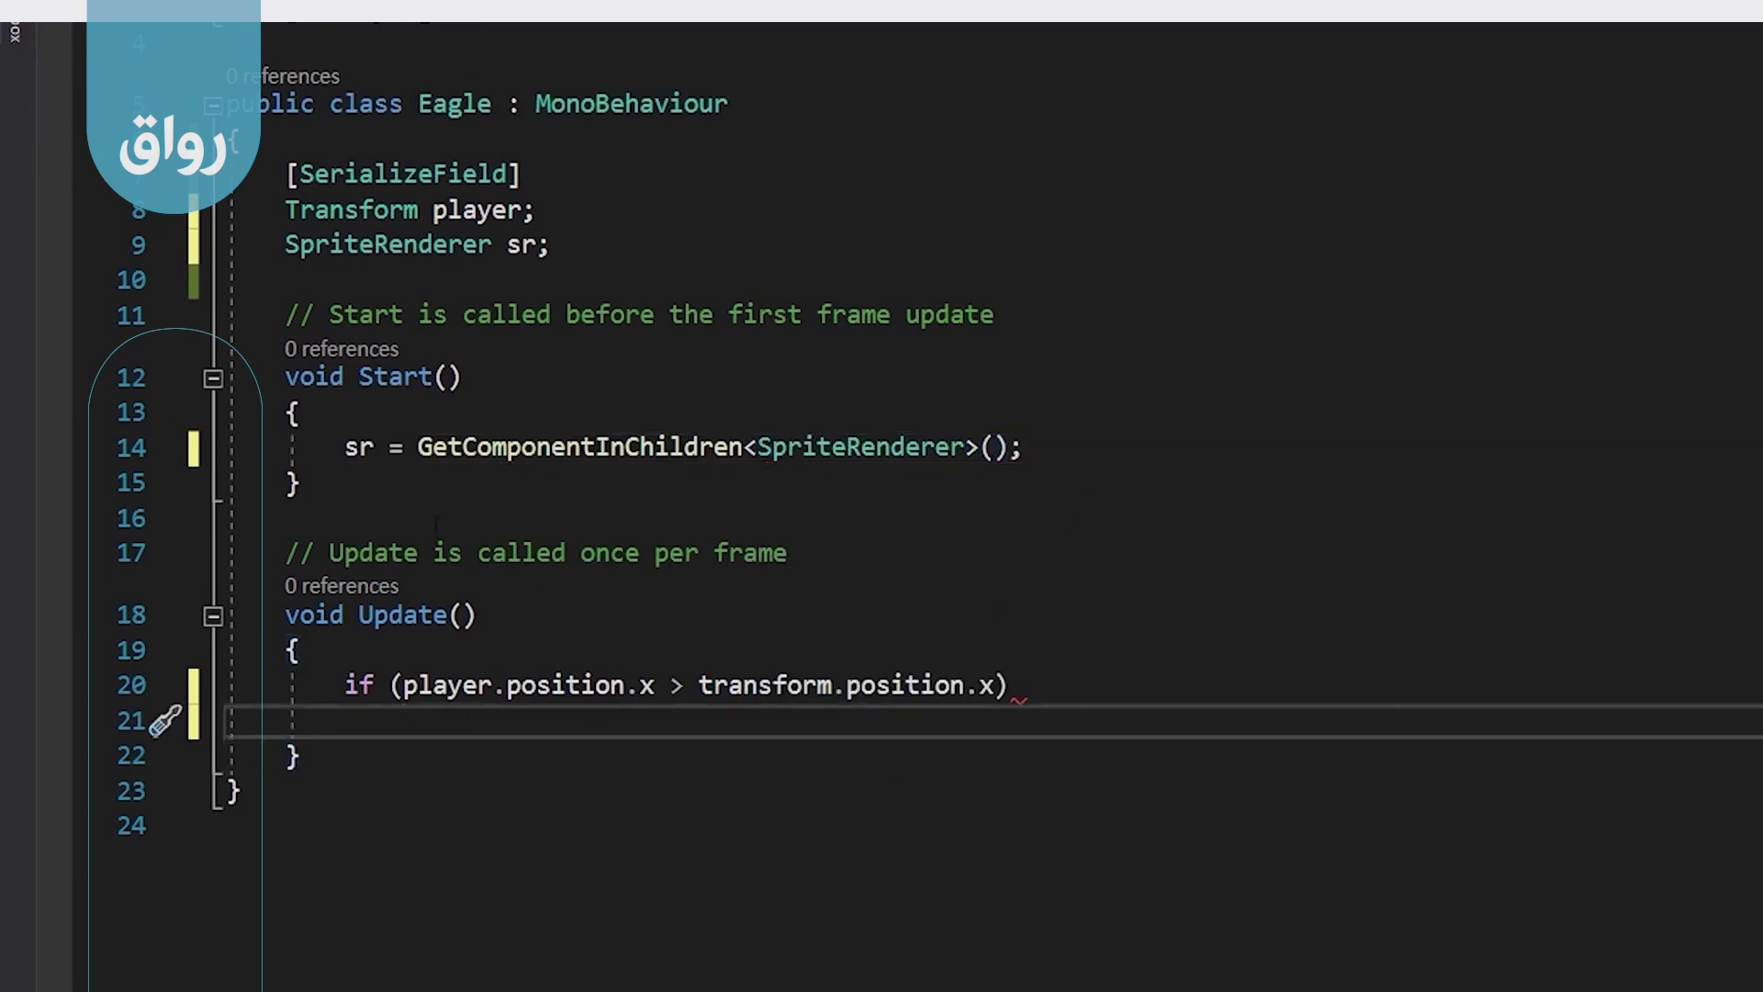
pyautogui.moveTo(404, 685); pyautogui.dragTo(655, 686)
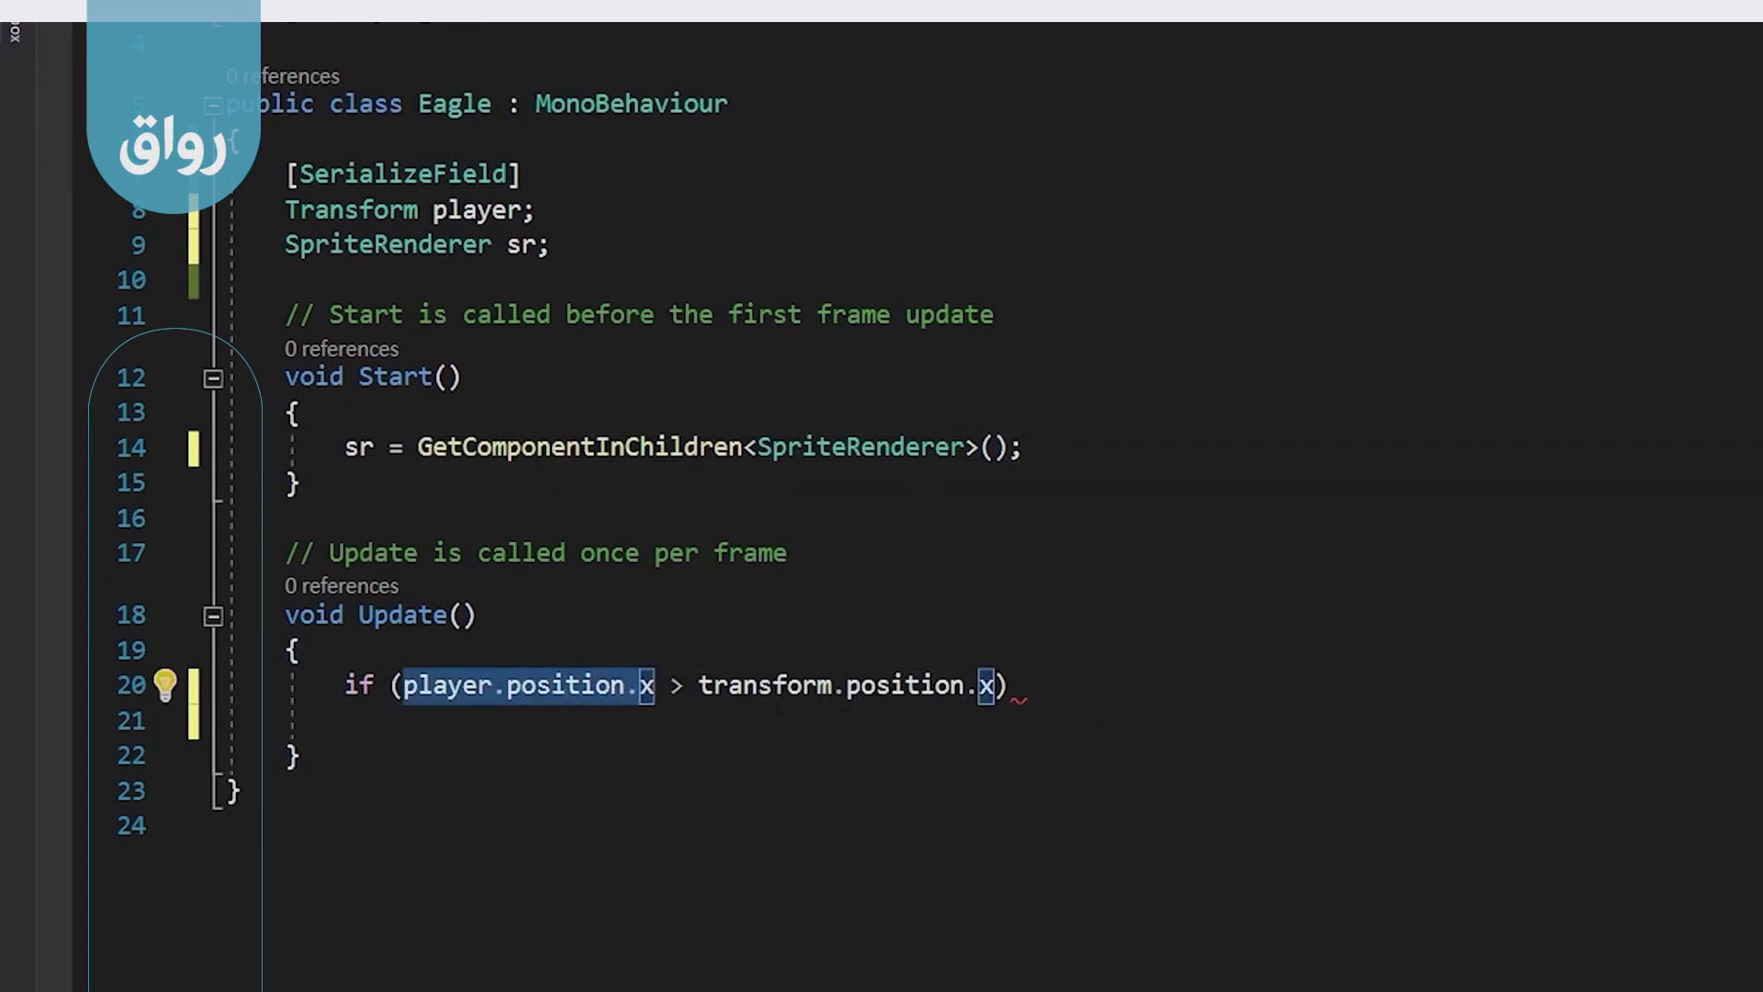
pyautogui.moveTo(700, 685); pyautogui.dragTo(1008, 685)
pyautogui.click(611, 732)
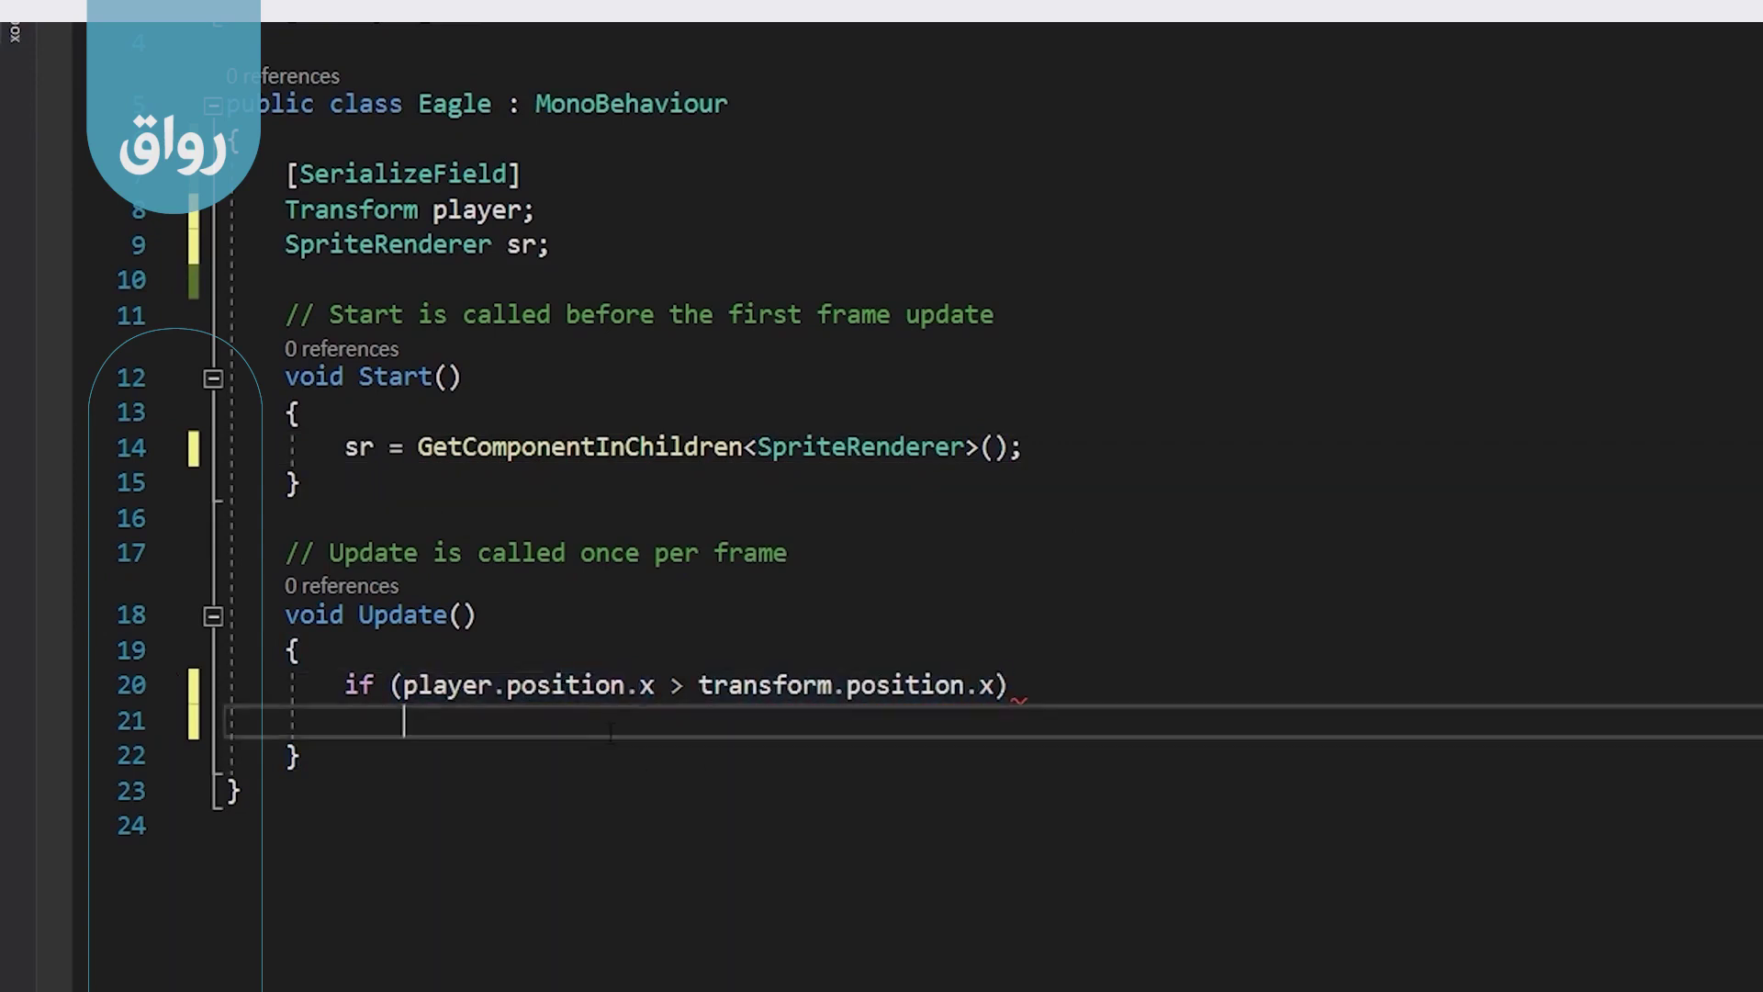
pyautogui.write('sr.fi')
pyautogui.press('Tab')
pyautogui.write('= tru')
pyautogui.press('Tab')
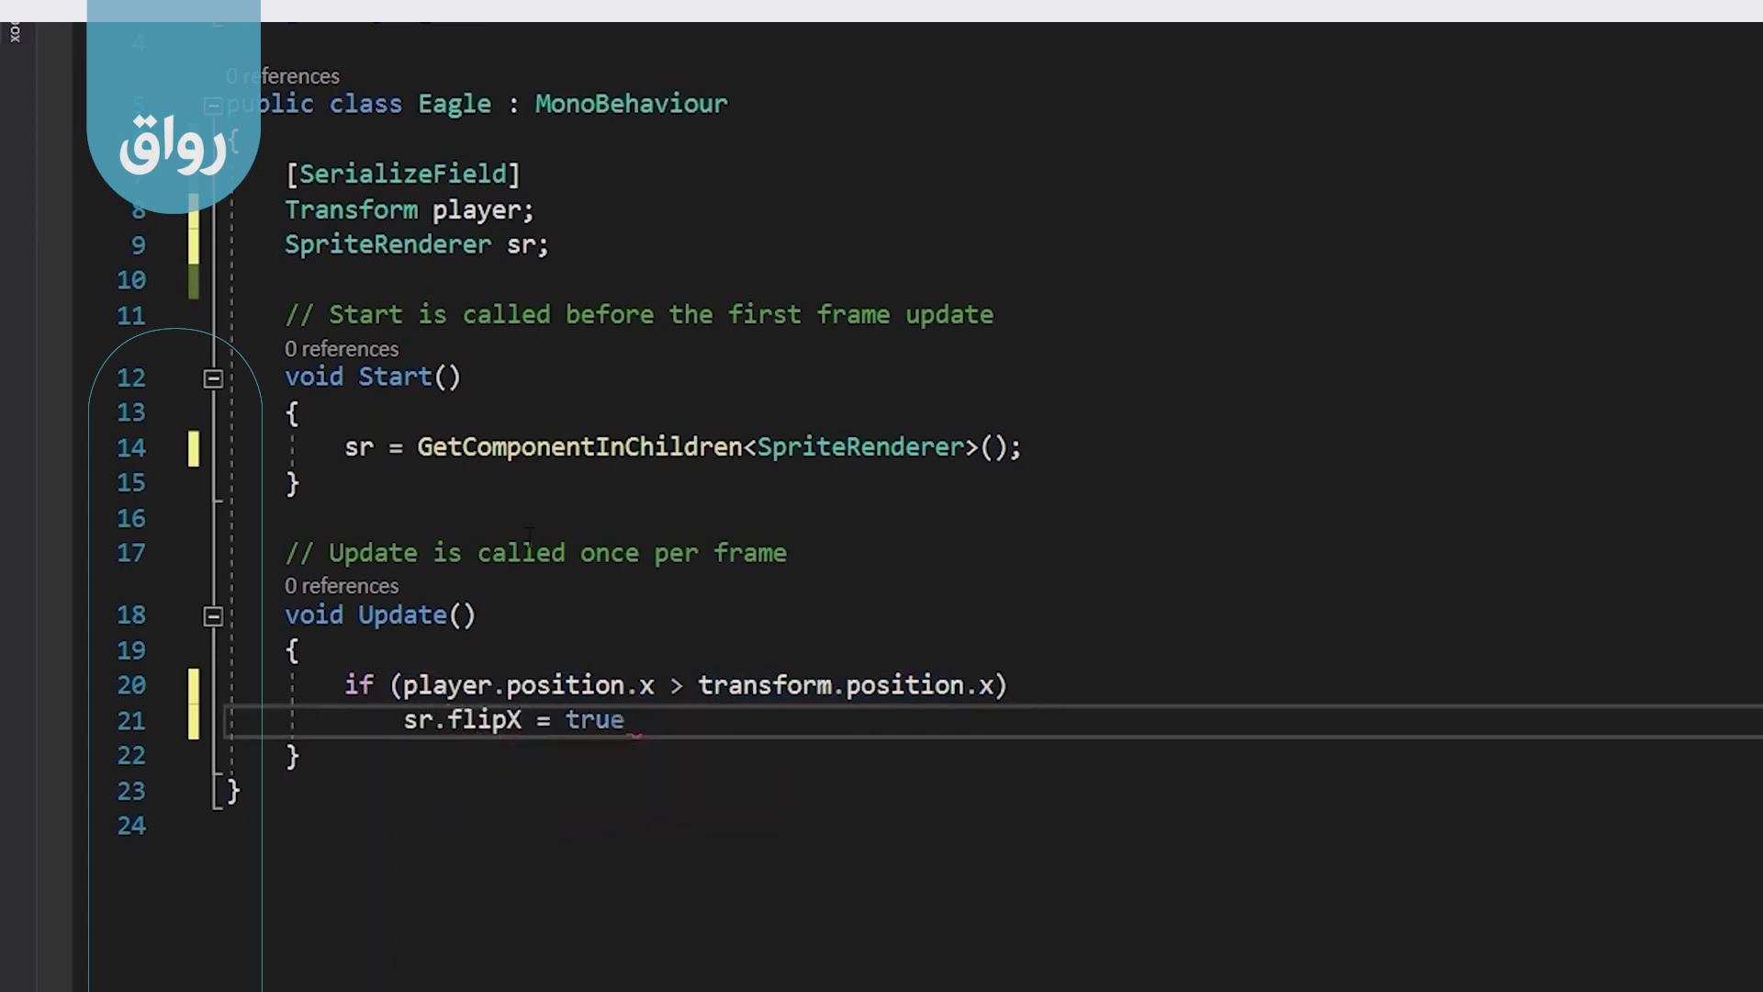
pyautogui.write(';')
# - Add an else branch setting 'sr.flipX = false;' and save Eagle.cs
pyautogui.press('Return')
pyautogui.write('else')
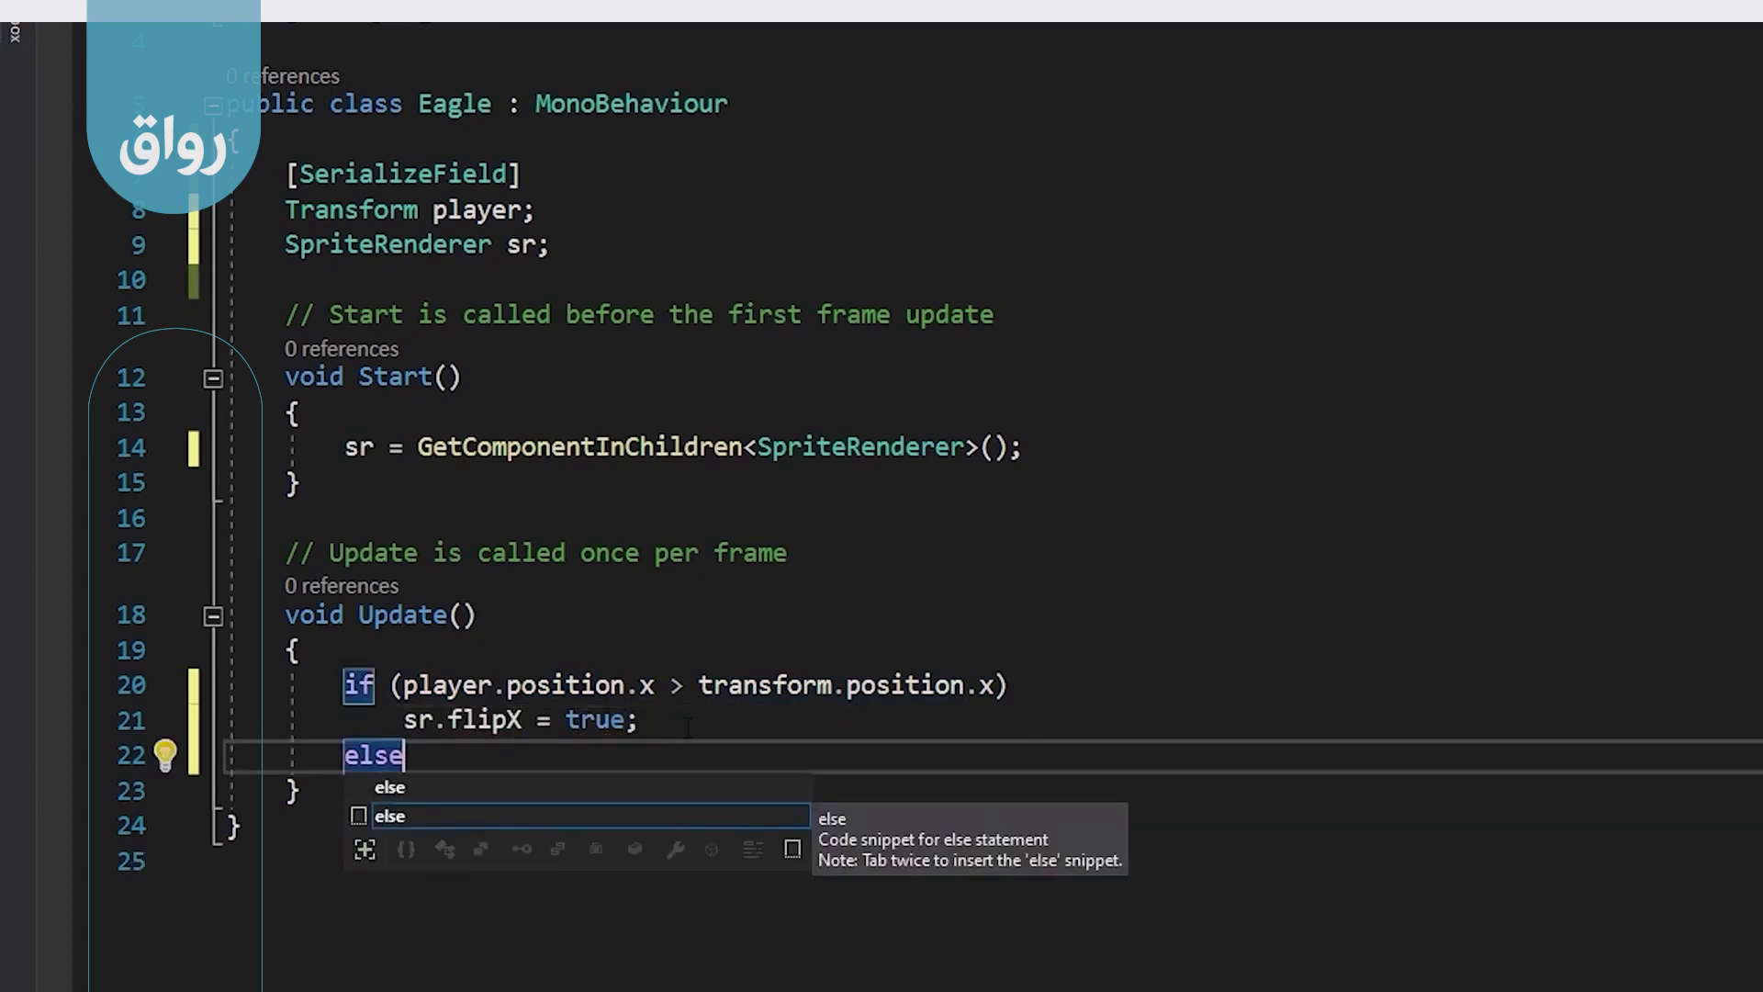
pyautogui.click(538, 720)
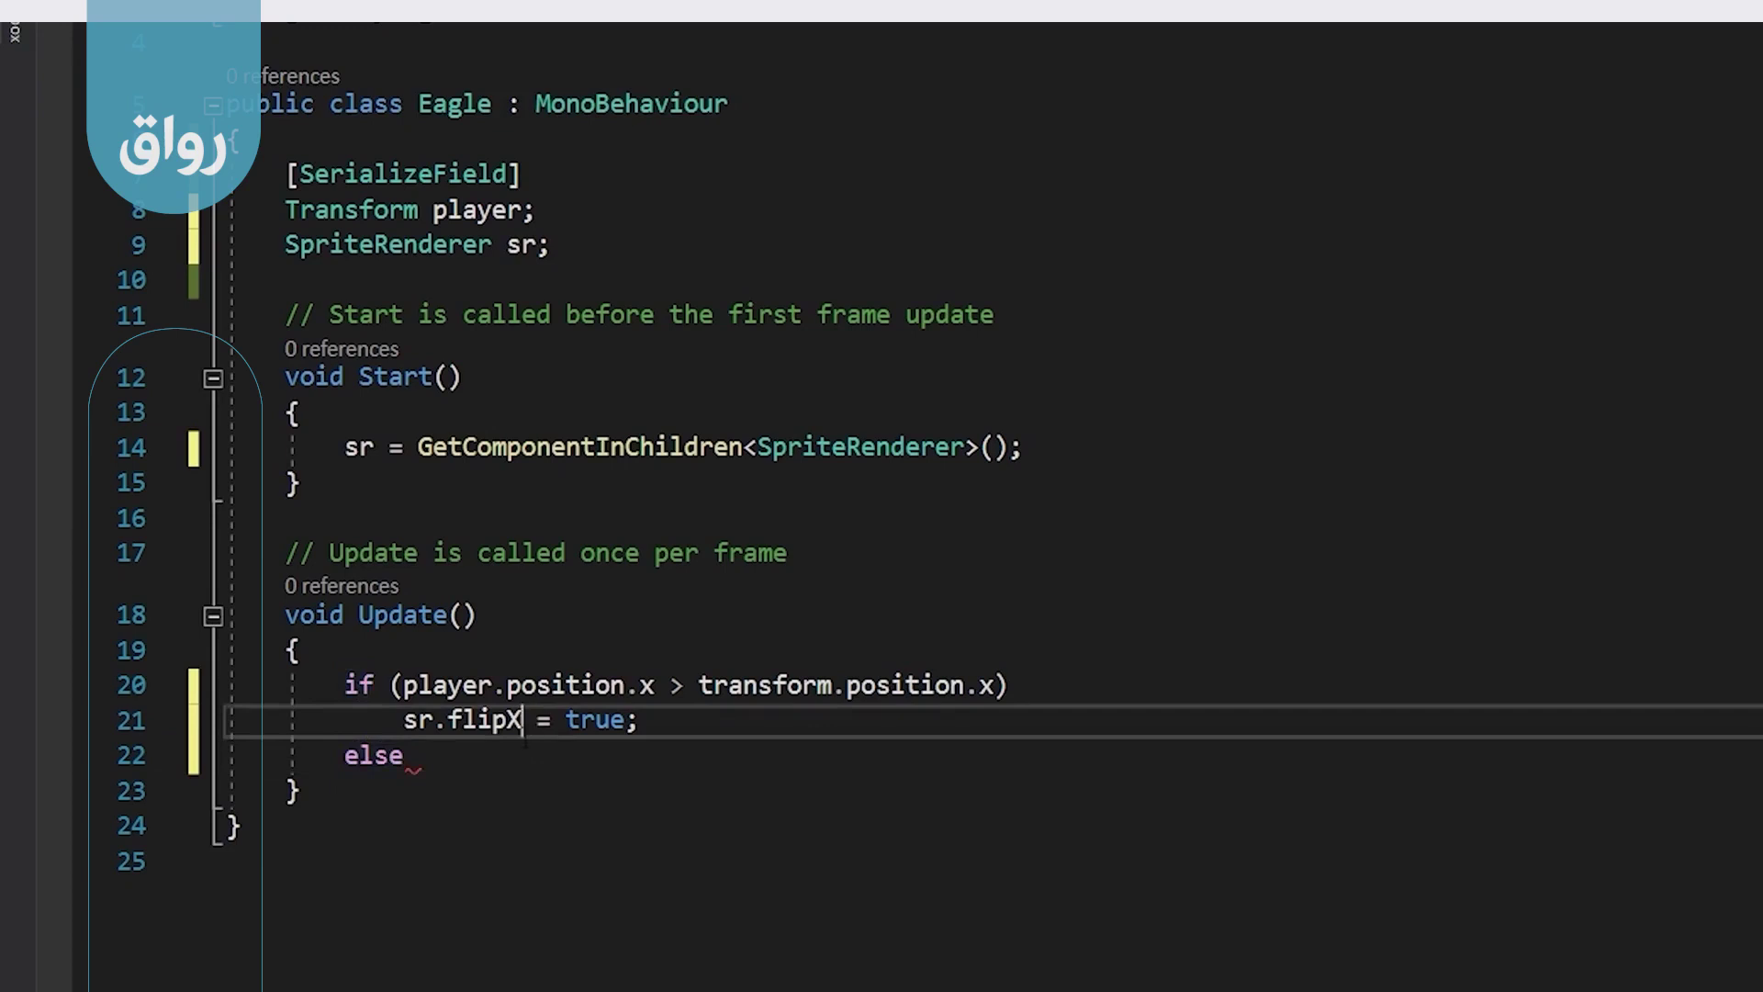
pyautogui.click(537, 762)
pyautogui.press('Return')
pyautogui.moveTo(638, 720); pyautogui.dragTo(406, 720)
pyautogui.hotkey('ctrl', 'c')
pyautogui.click(404, 790)
pyautogui.hotkey('ctrl', 'v')
pyautogui.doubleClick(588, 790)
pyautogui.write('fals')
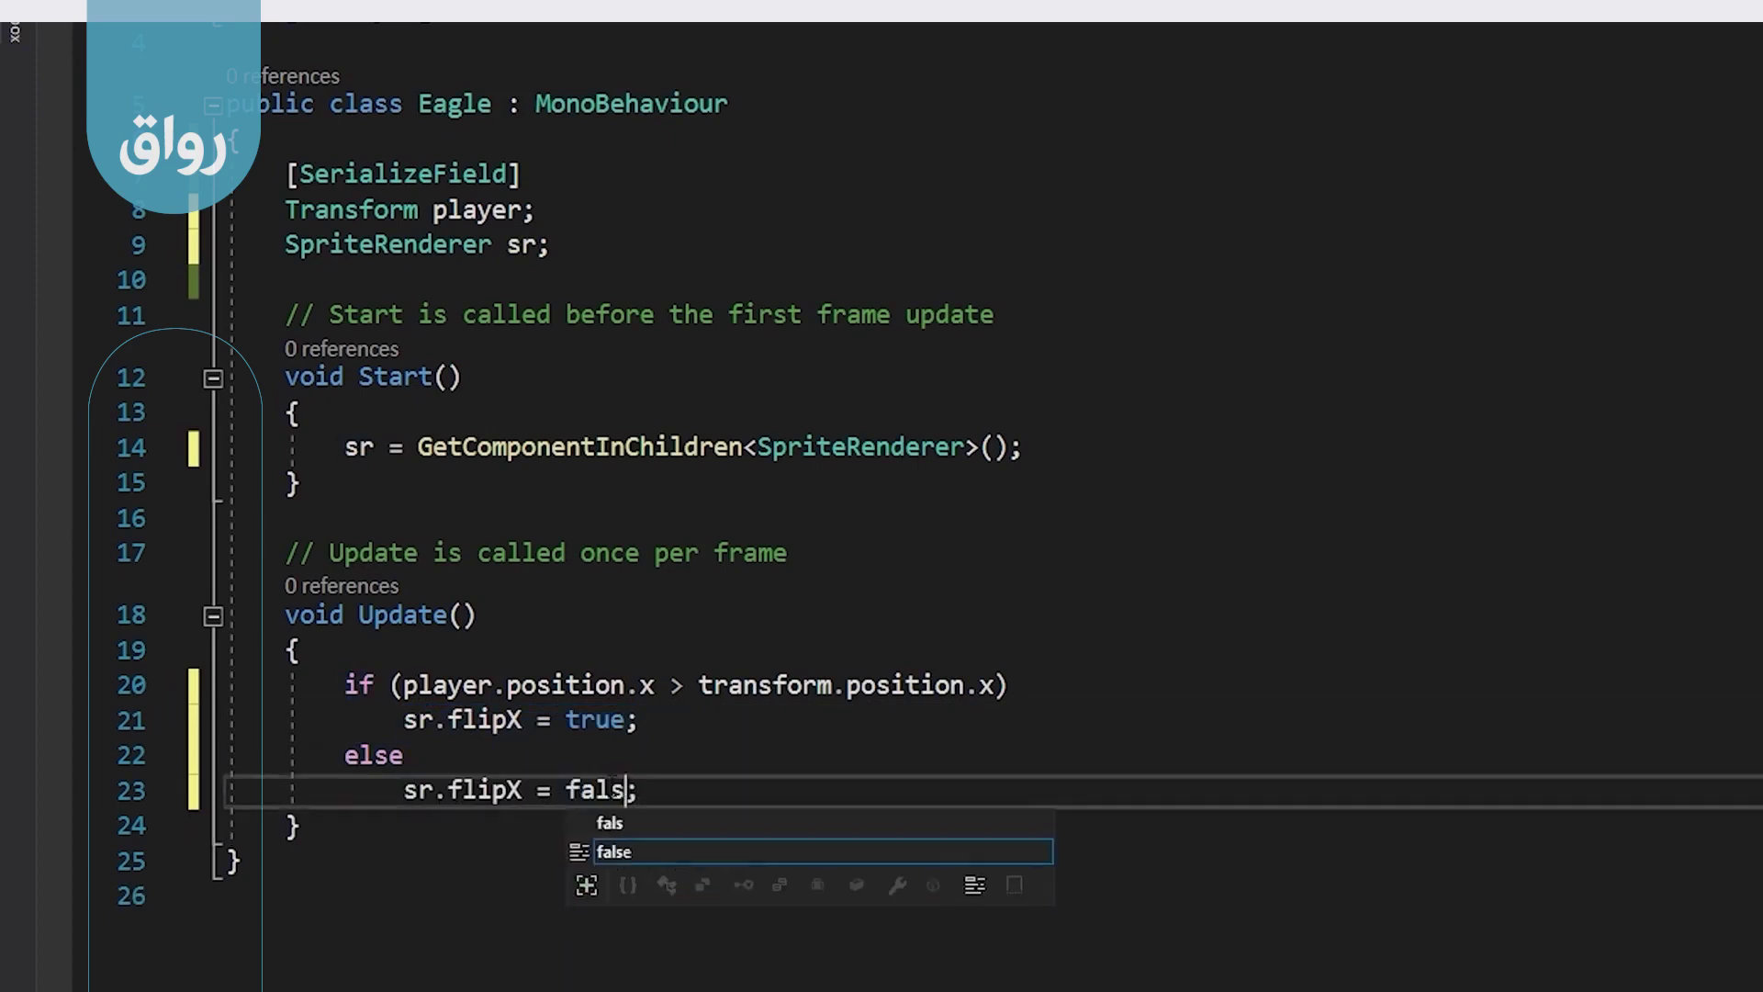
pyautogui.press('Tab')
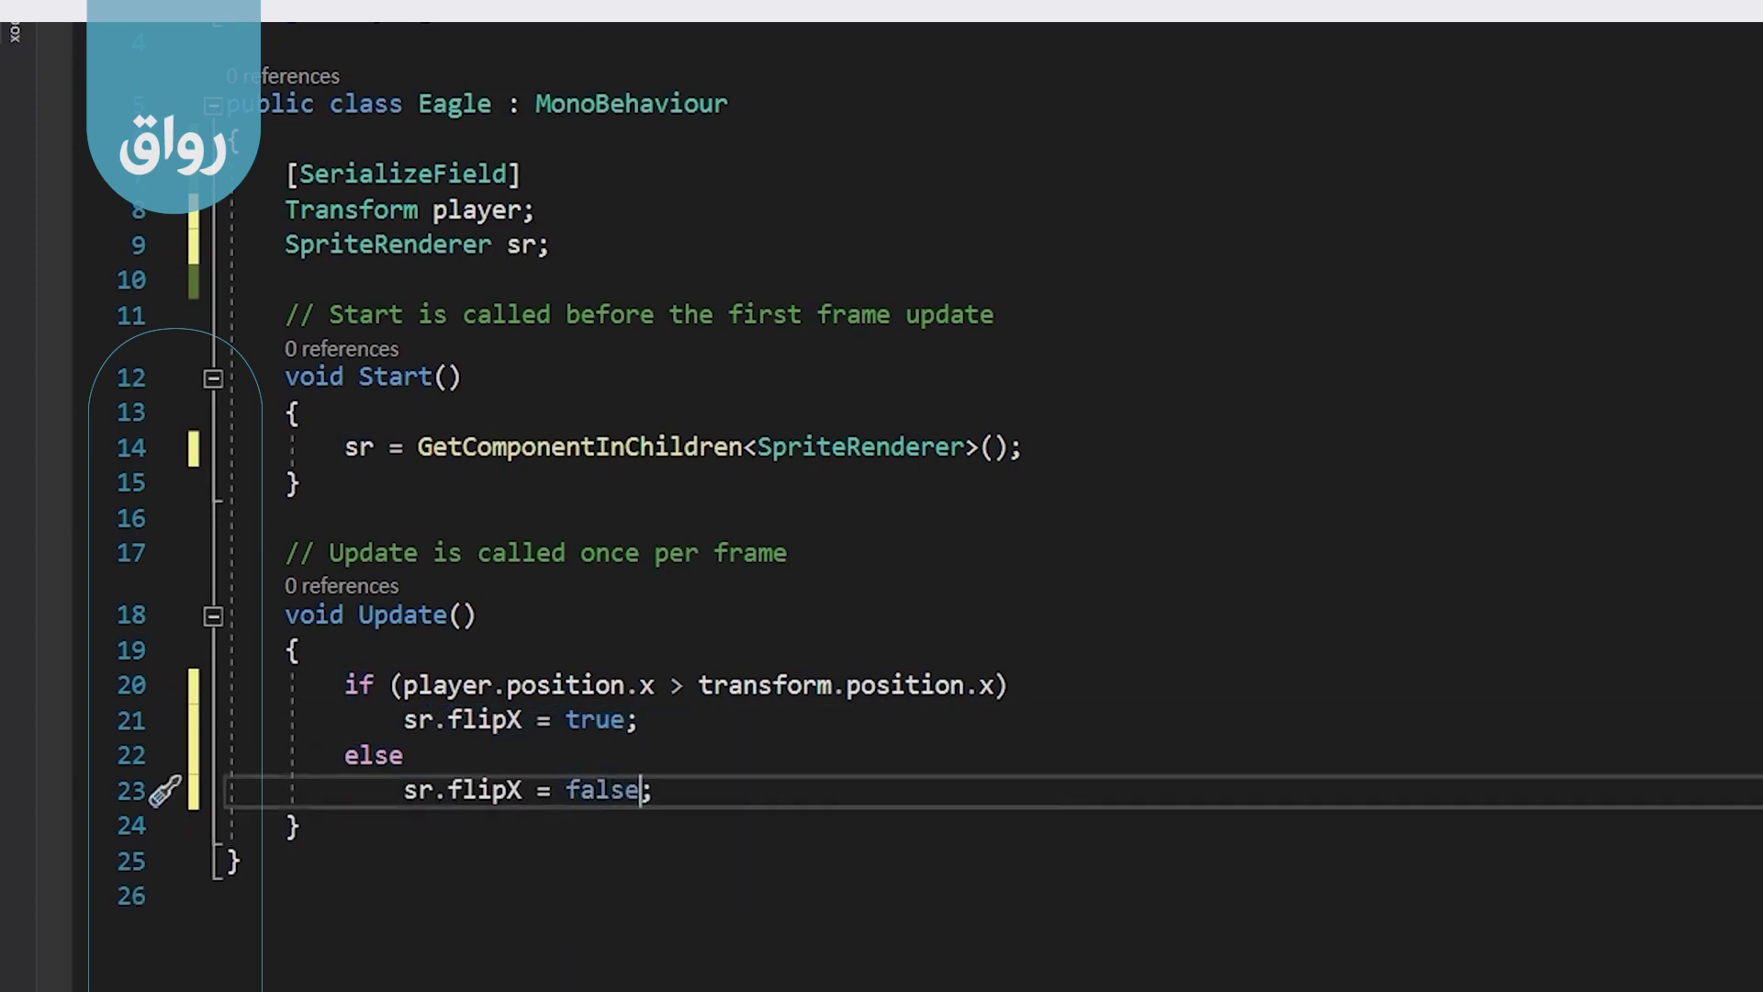
pyautogui.hotkey('ctrl', 's')
# - Play the level and run the fox back and forth between the sign and the water, watching the eagles face it
pyautogui.click(228, 909)
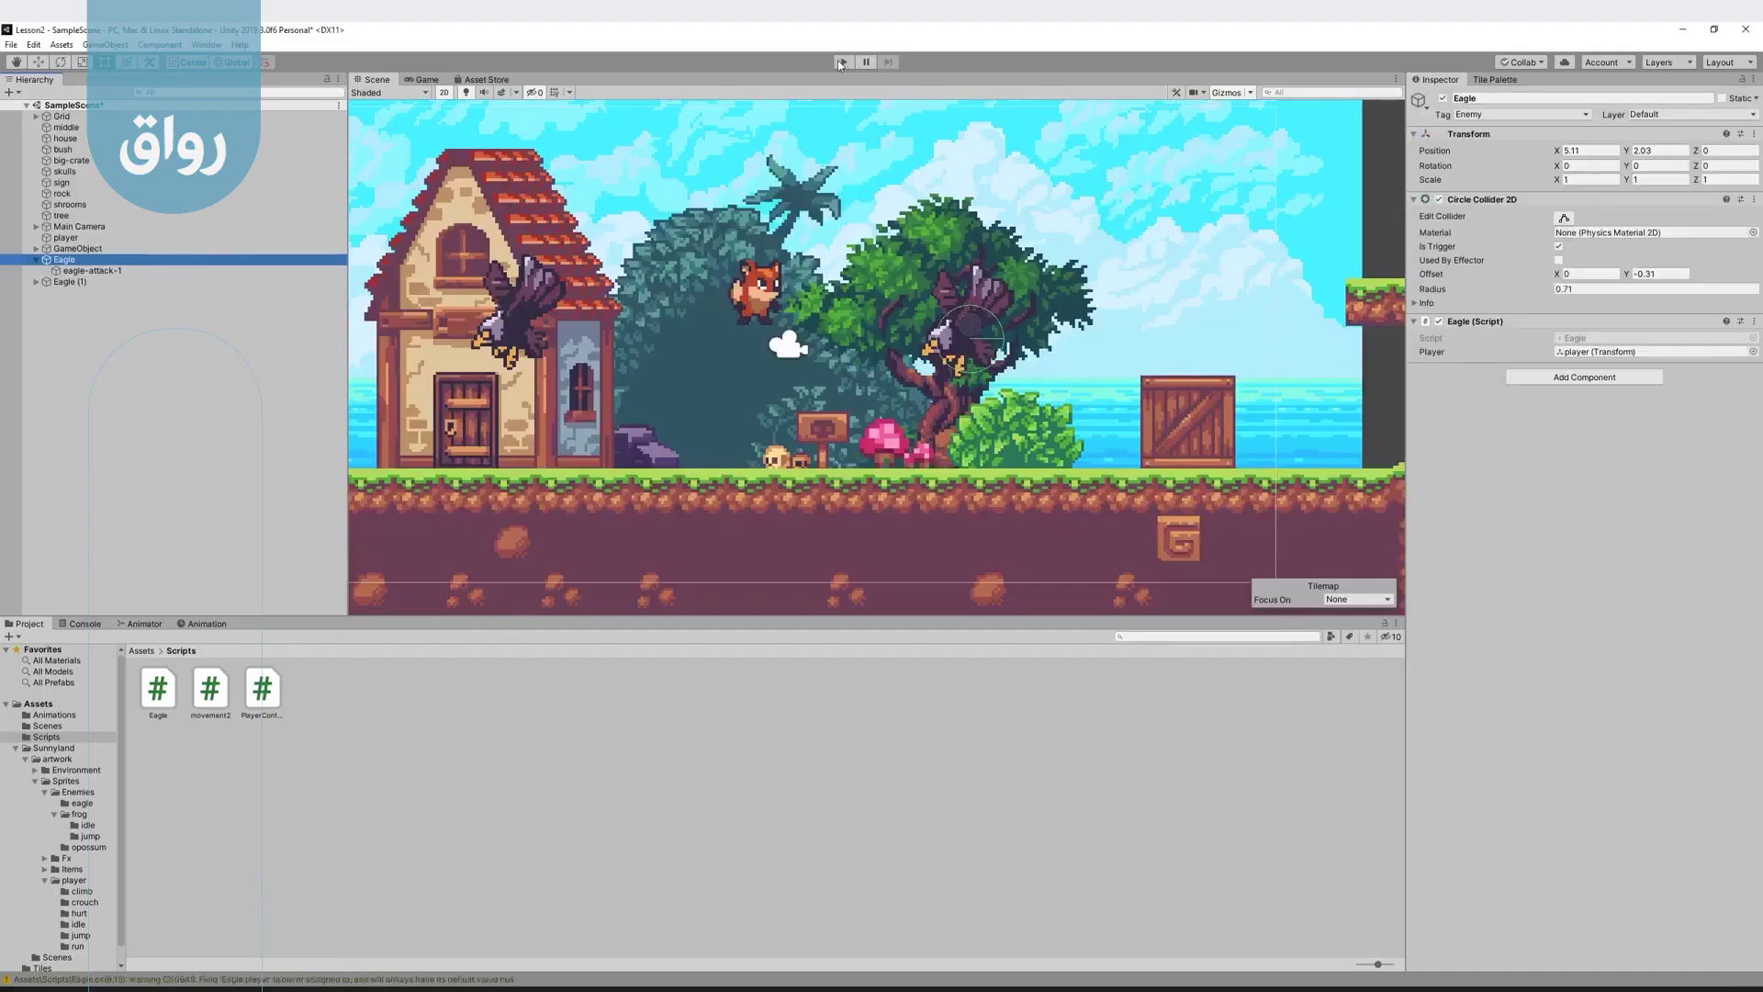
pyautogui.click(840, 62)
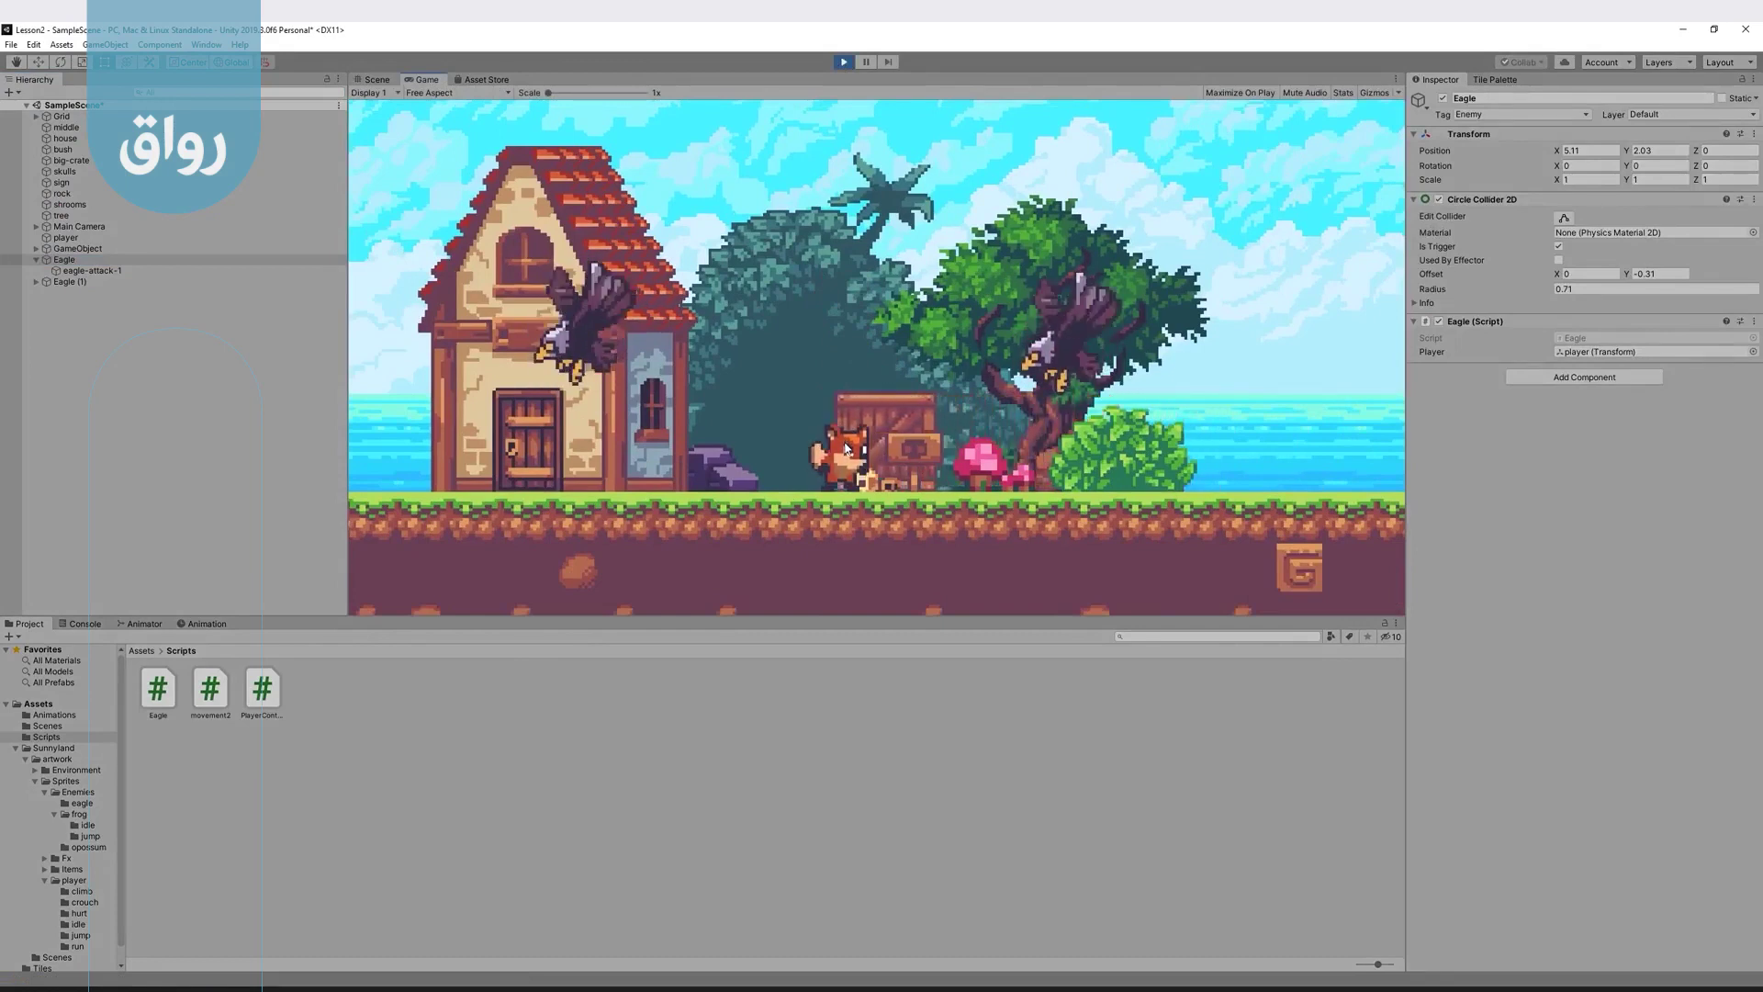
pyautogui.press('Right')
pyautogui.press('Left')
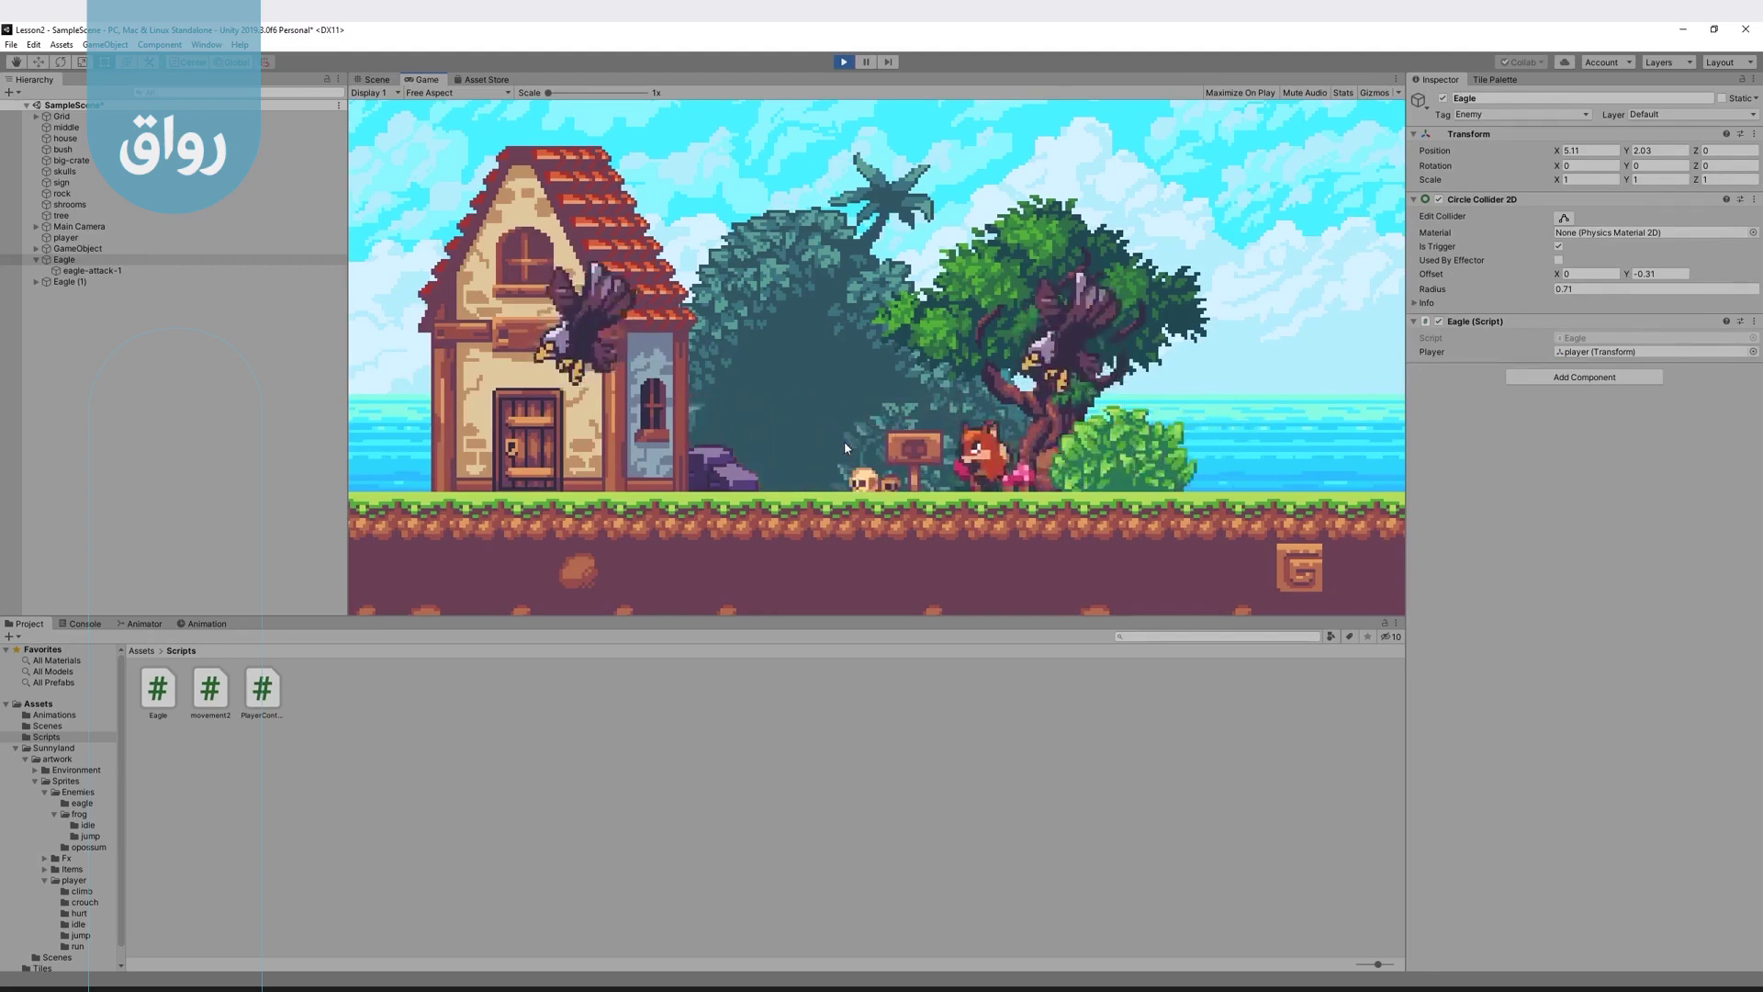
pyautogui.press('Right')
pyautogui.press('Left')
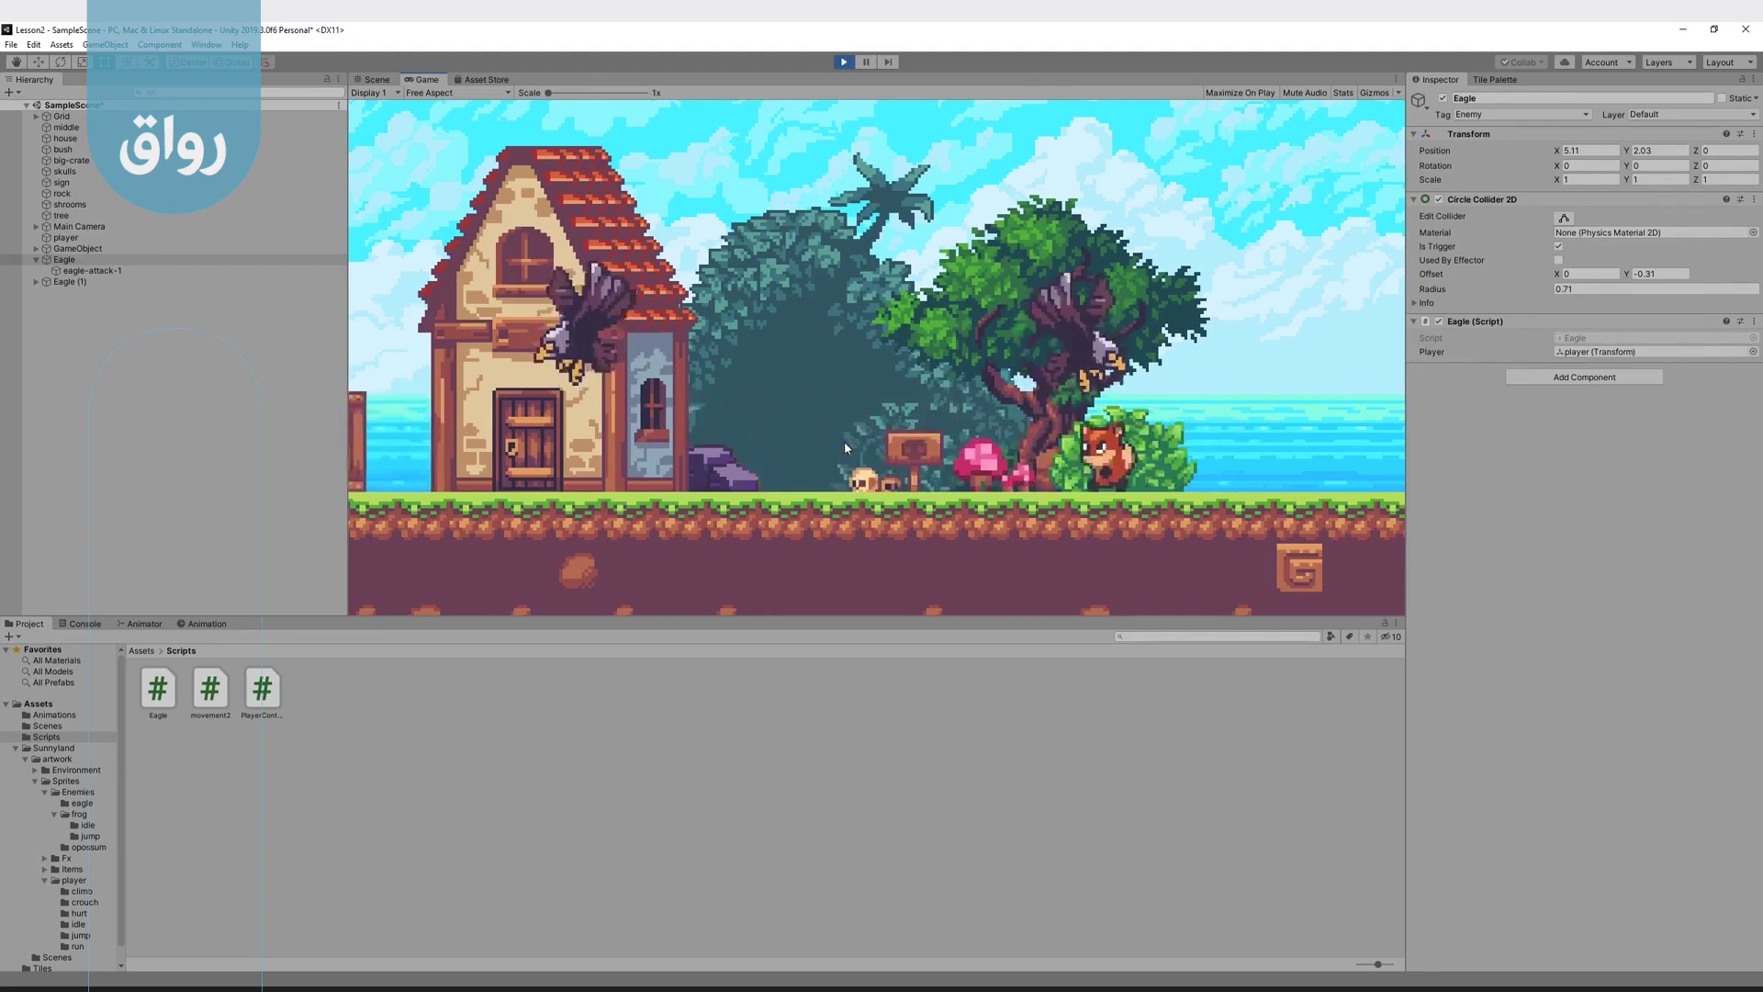
pyautogui.press('Right')
pyautogui.press('Left')
pyautogui.press('Right')
pyautogui.press('Left')
pyautogui.press('Right')
pyautogui.press('Left')
pyautogui.press('Right')
pyautogui.press('Right')
pyautogui.press('Left')
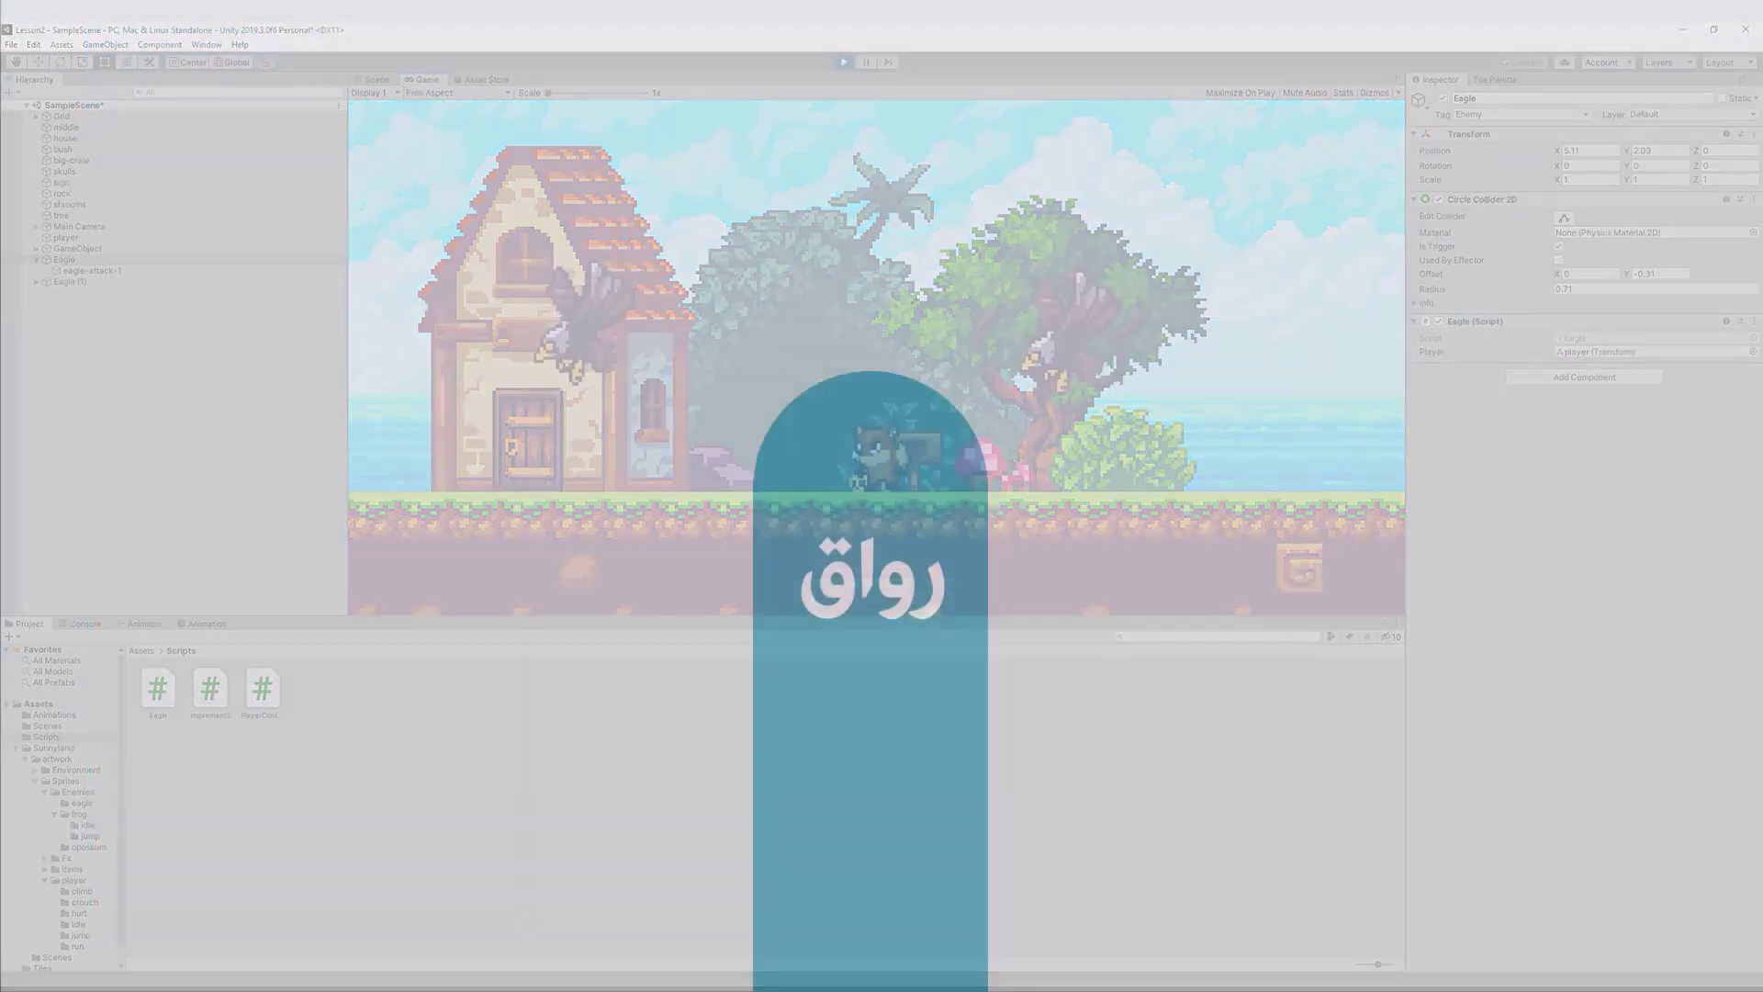